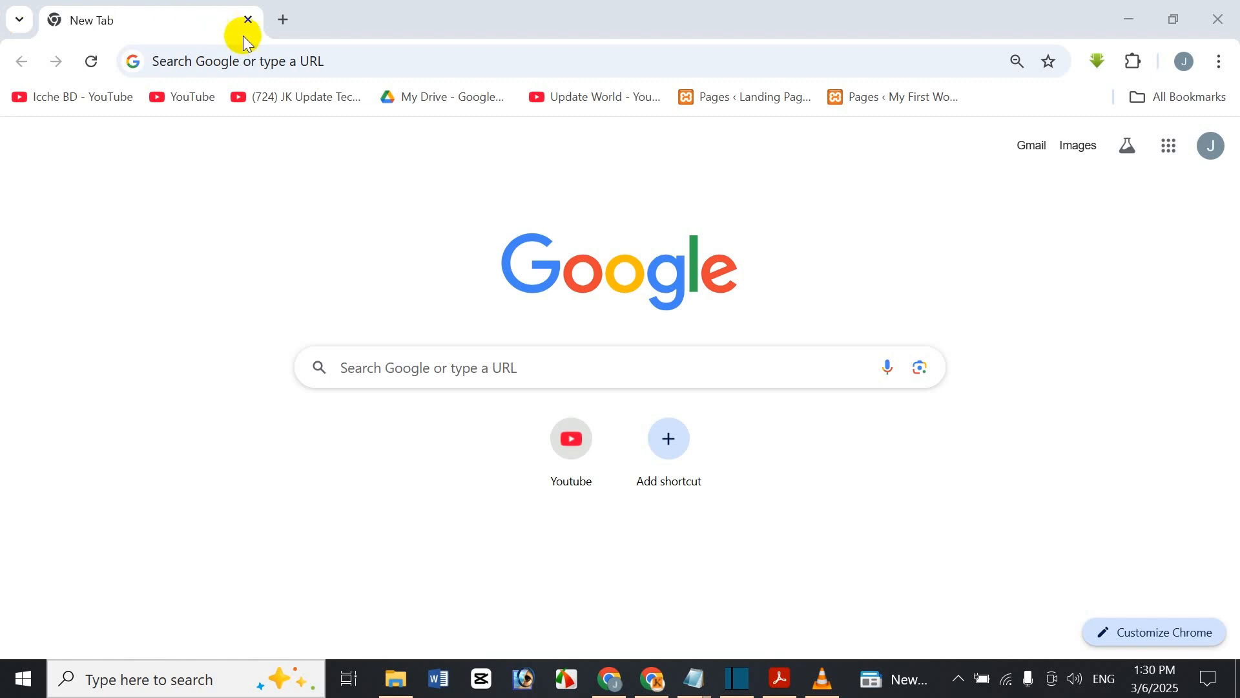
left_click(244, 61)
type("h")
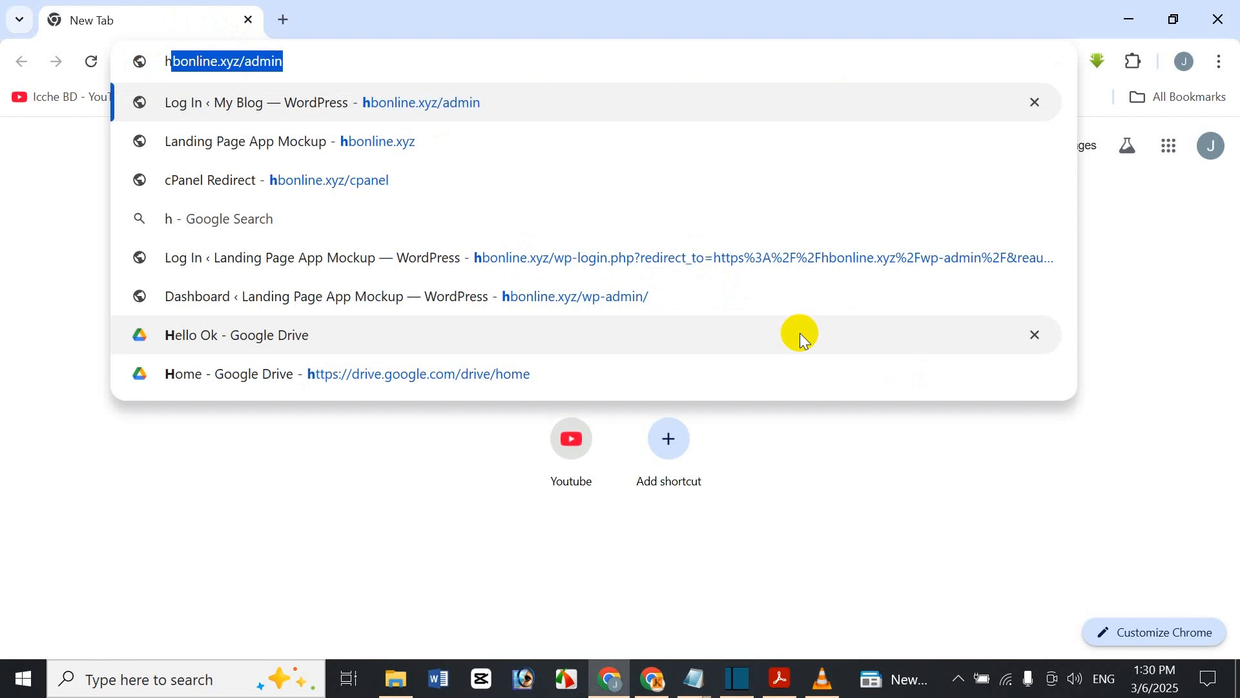
key("Return")
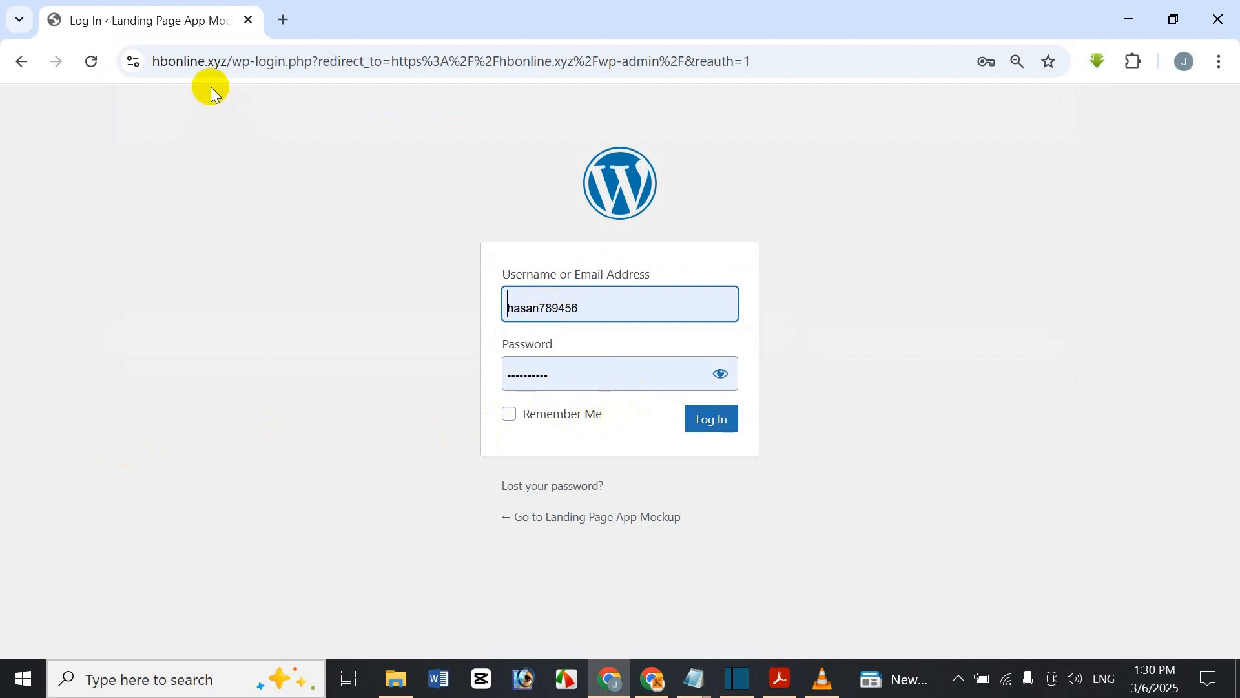
left_click(279, 16)
left_click(249, 21)
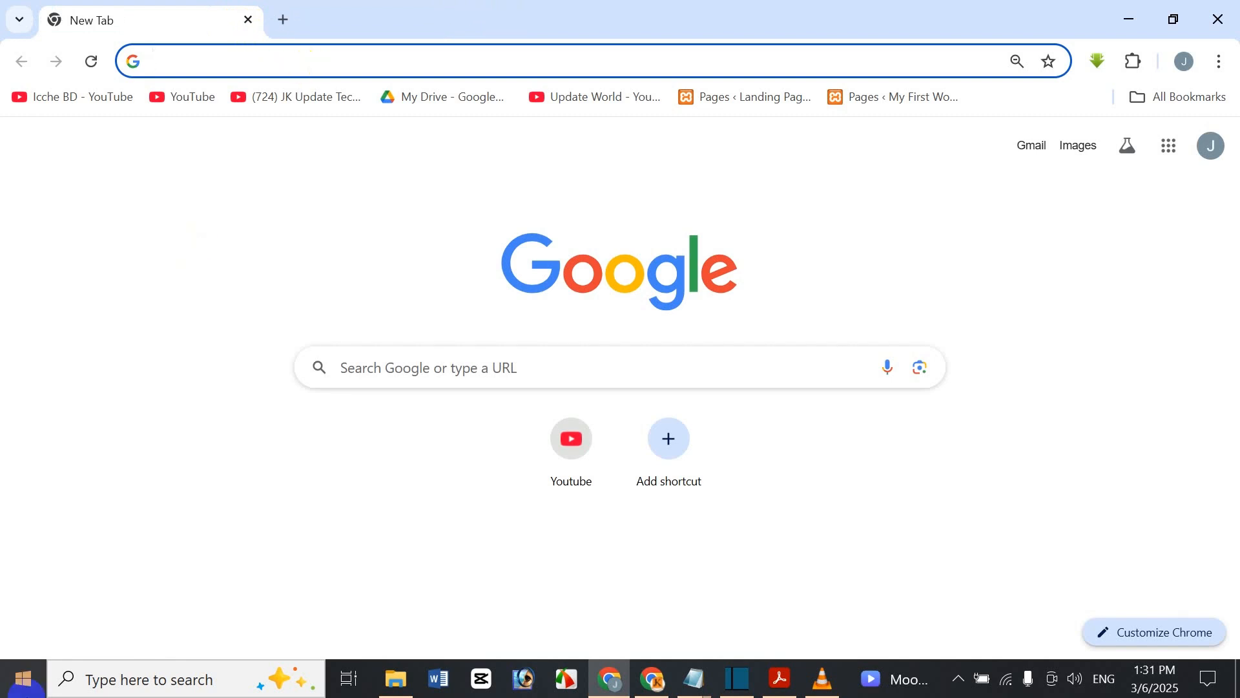
- Launch the XAMPP Control Panel and start its Apache and MySQL modules
left_click(117, 685)
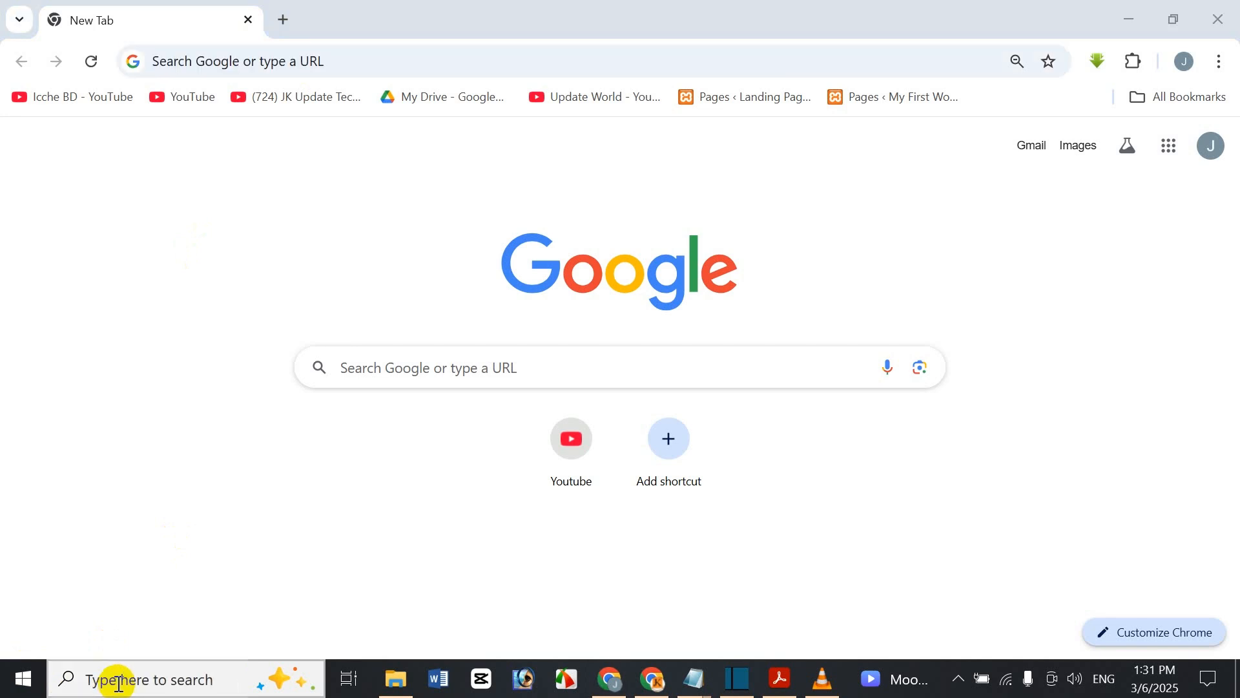
type("xam")
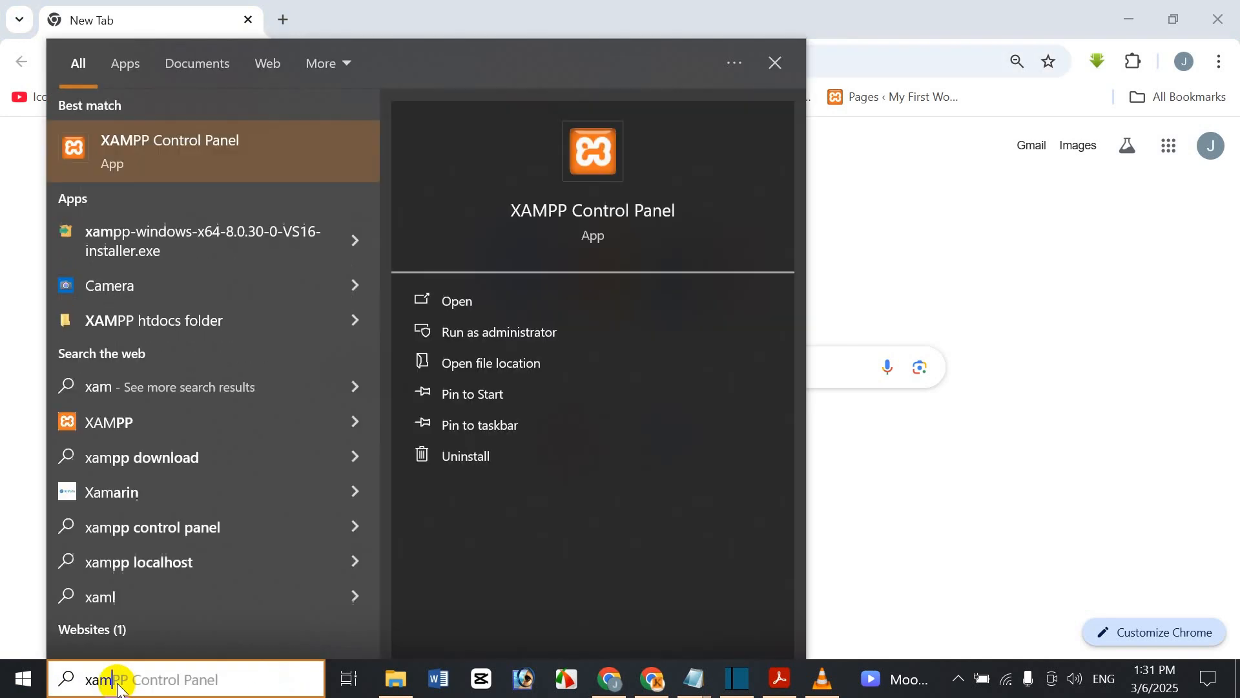
left_click(620, 211)
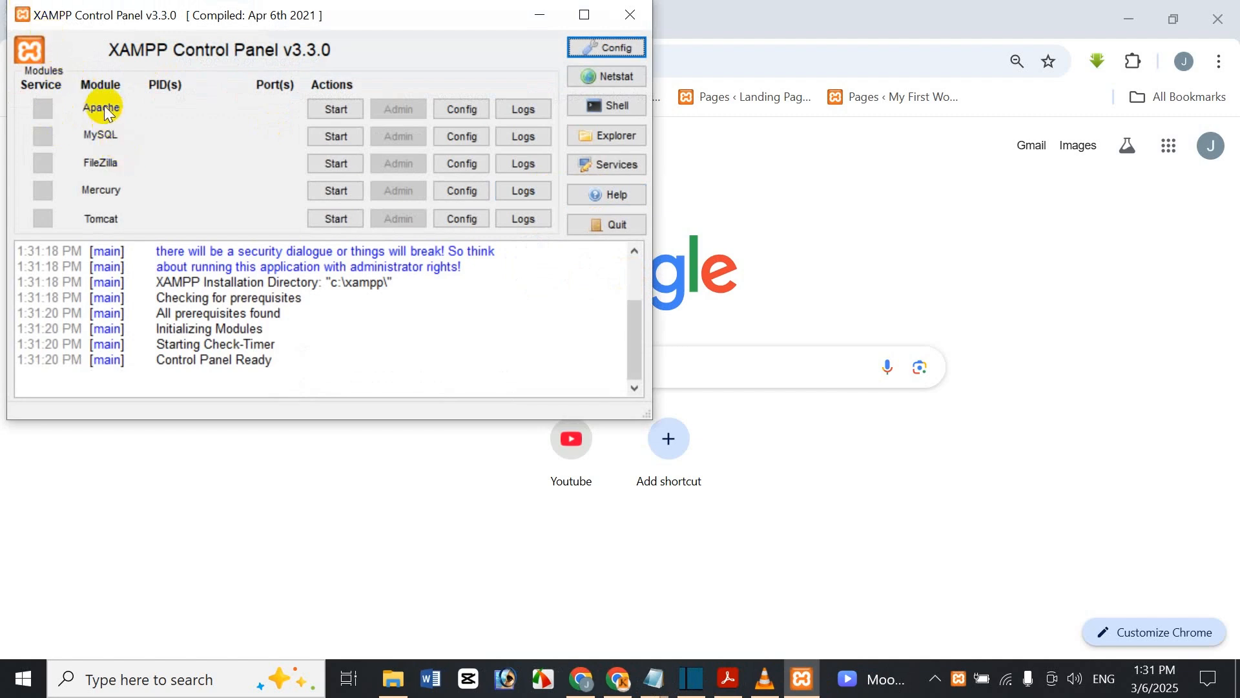
left_click(326, 115)
left_click(333, 134)
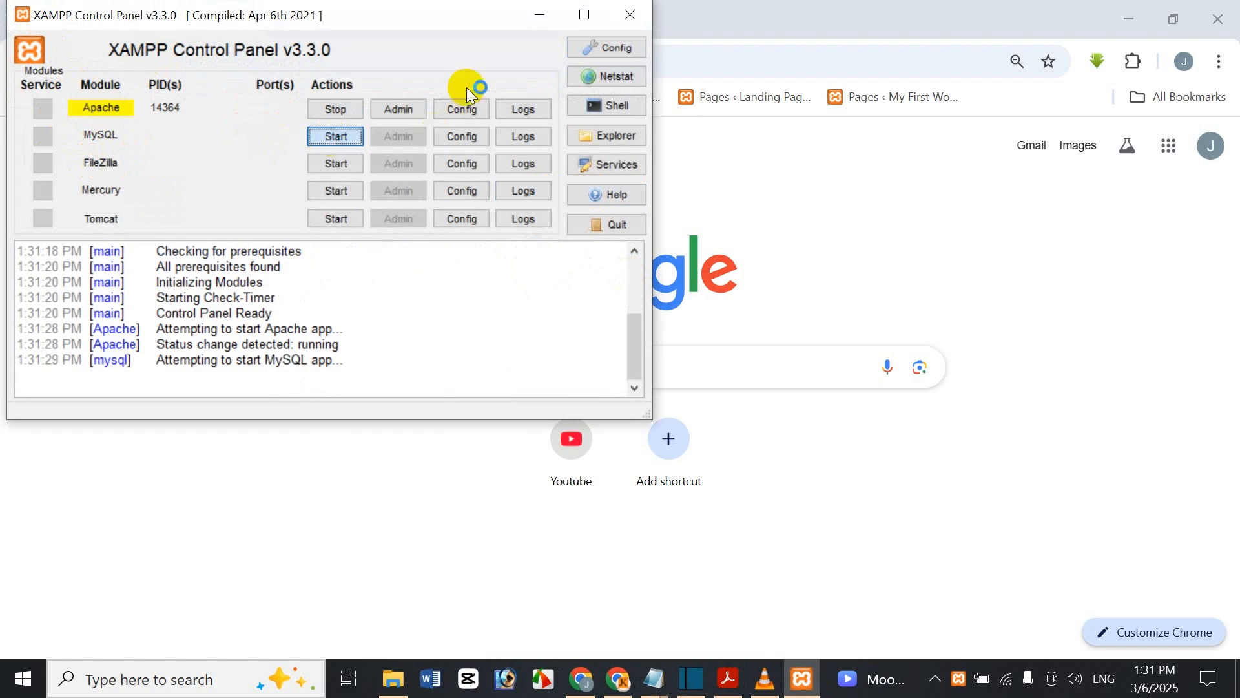
left_click(540, 15)
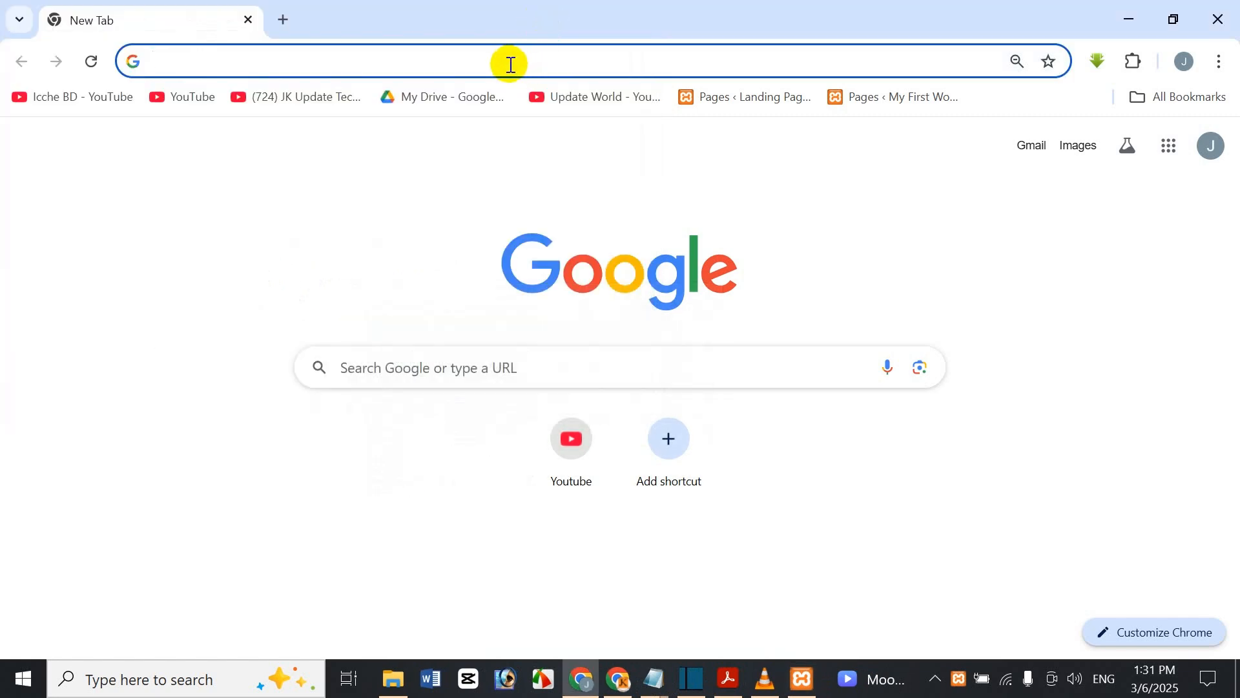
- Switch to Chrome and open the local WordPress admin page at localhost/icche/wp-admin
type("localhost/icche/wp-admin")
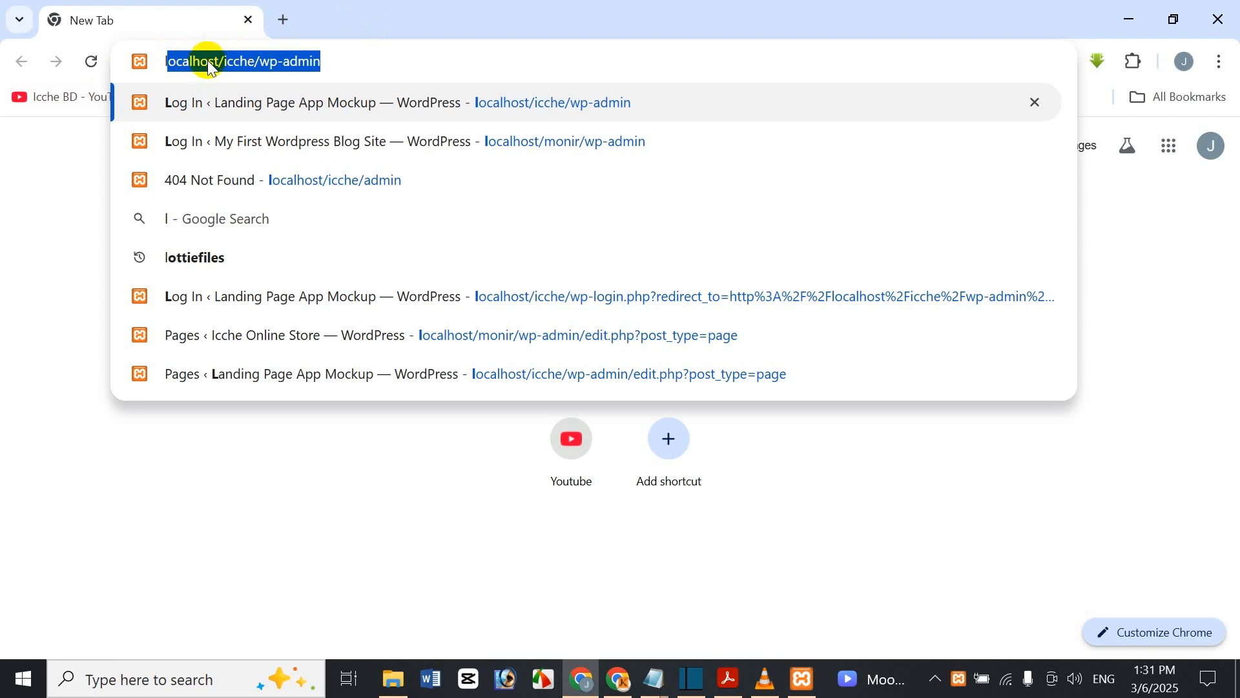
left_click(230, 60)
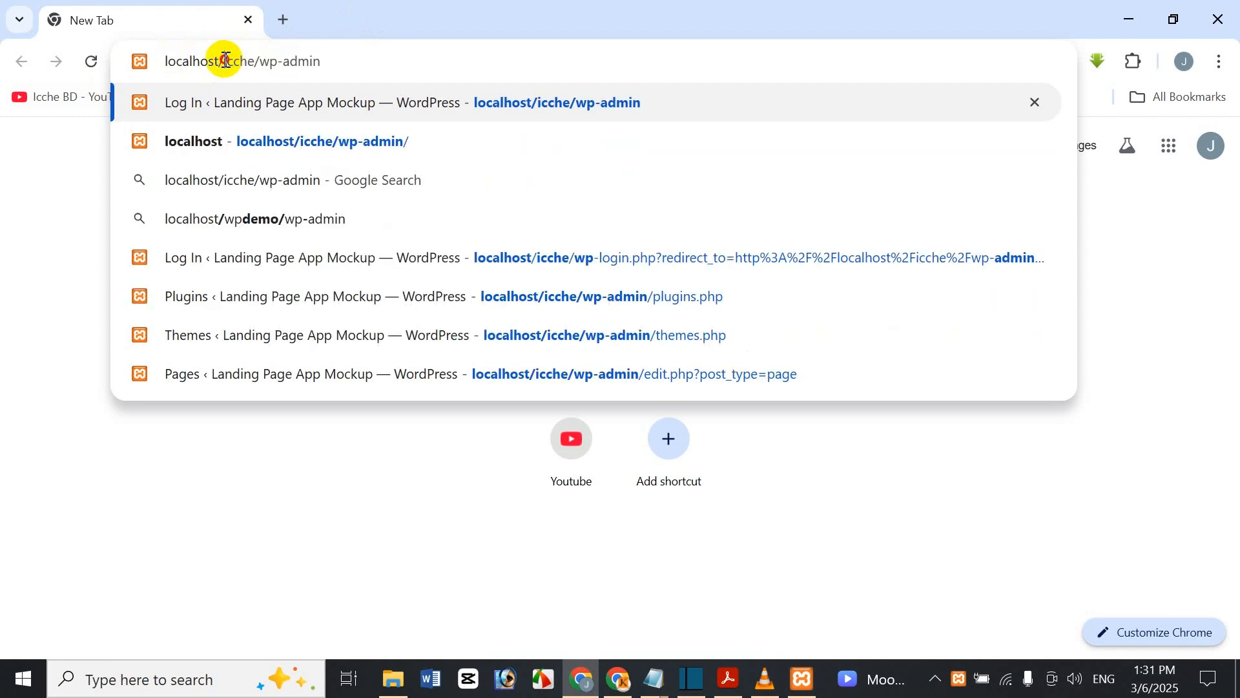
double_click(234, 59)
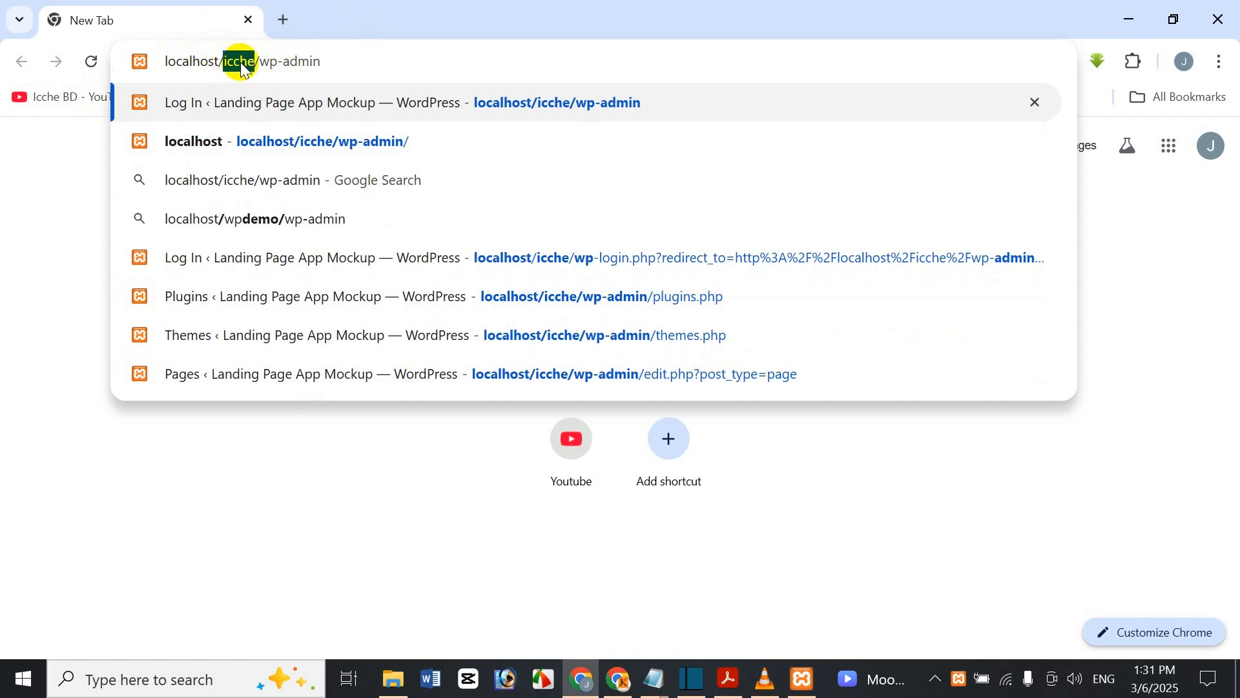
left_click(262, 62)
left_click_drag(263, 62, 336, 67)
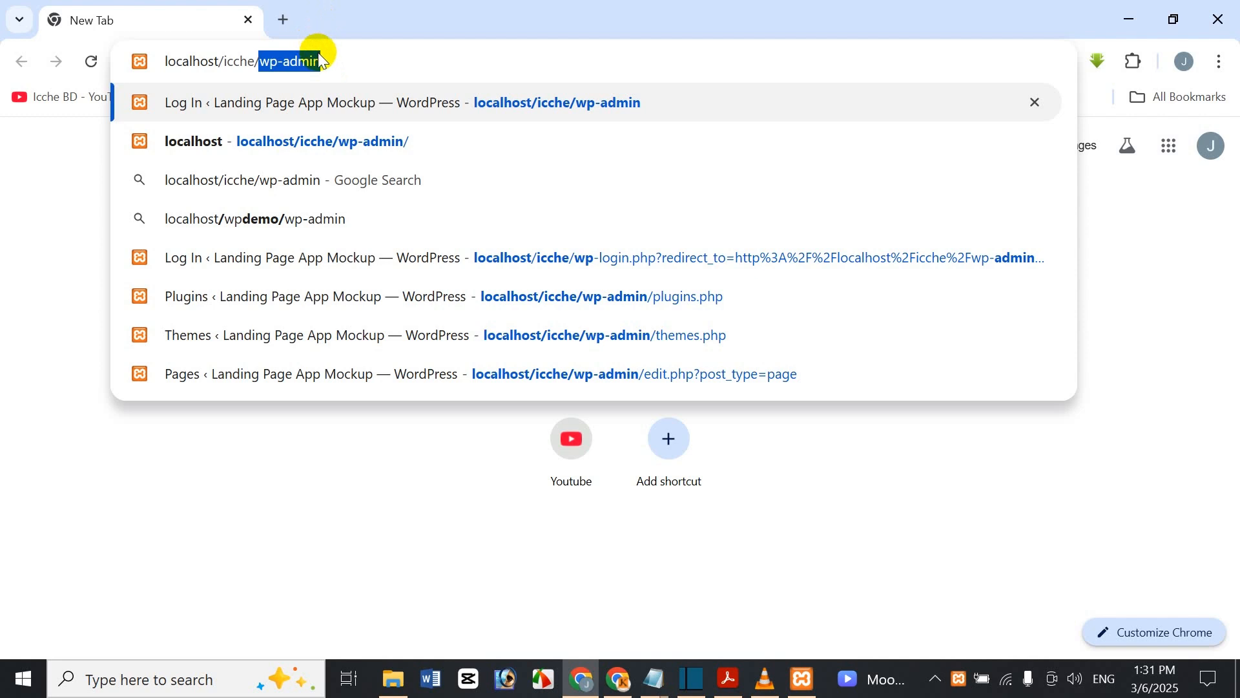
left_click(315, 54)
key("Return")
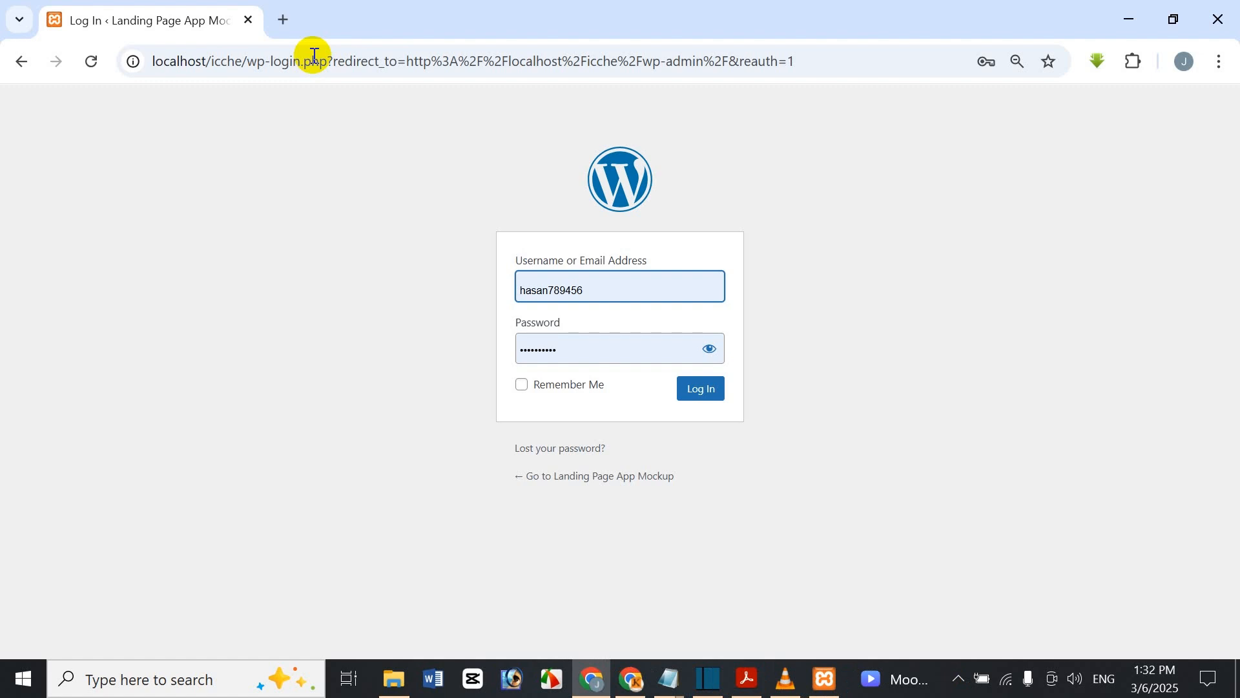
- Replace the prefilled credentials with the administrator's username and account password, and log in to WordPress
key("ctrl+a")
type("begum")
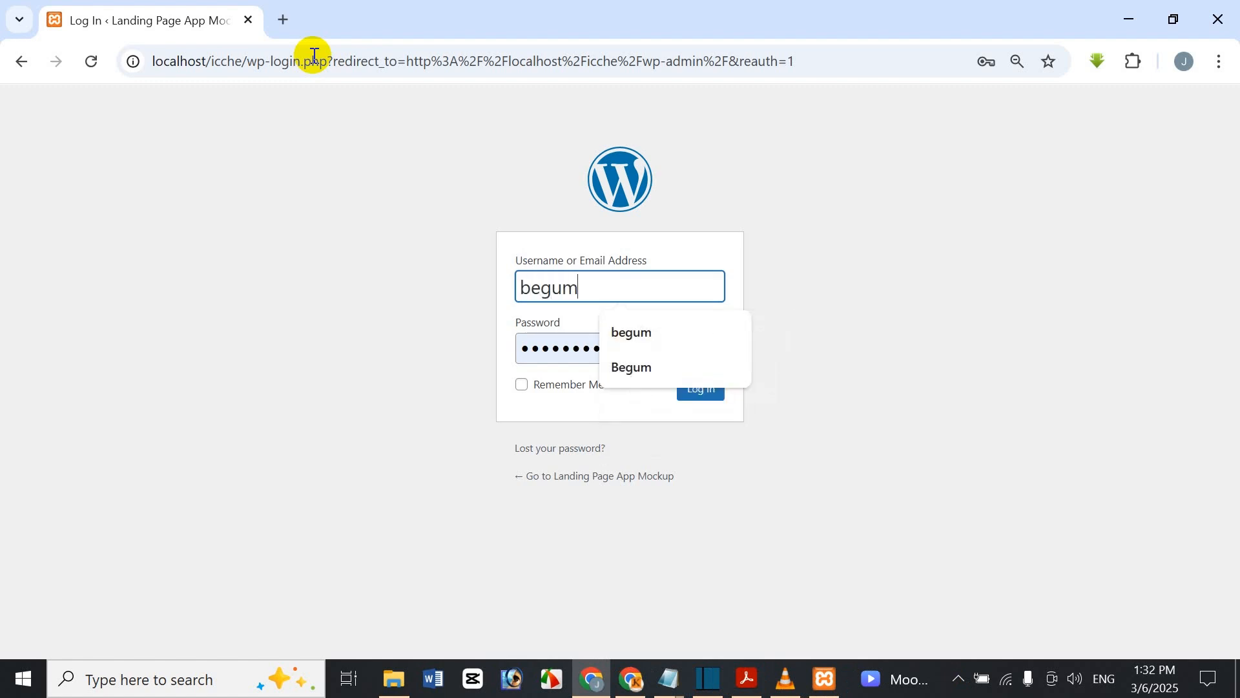
left_click(590, 357)
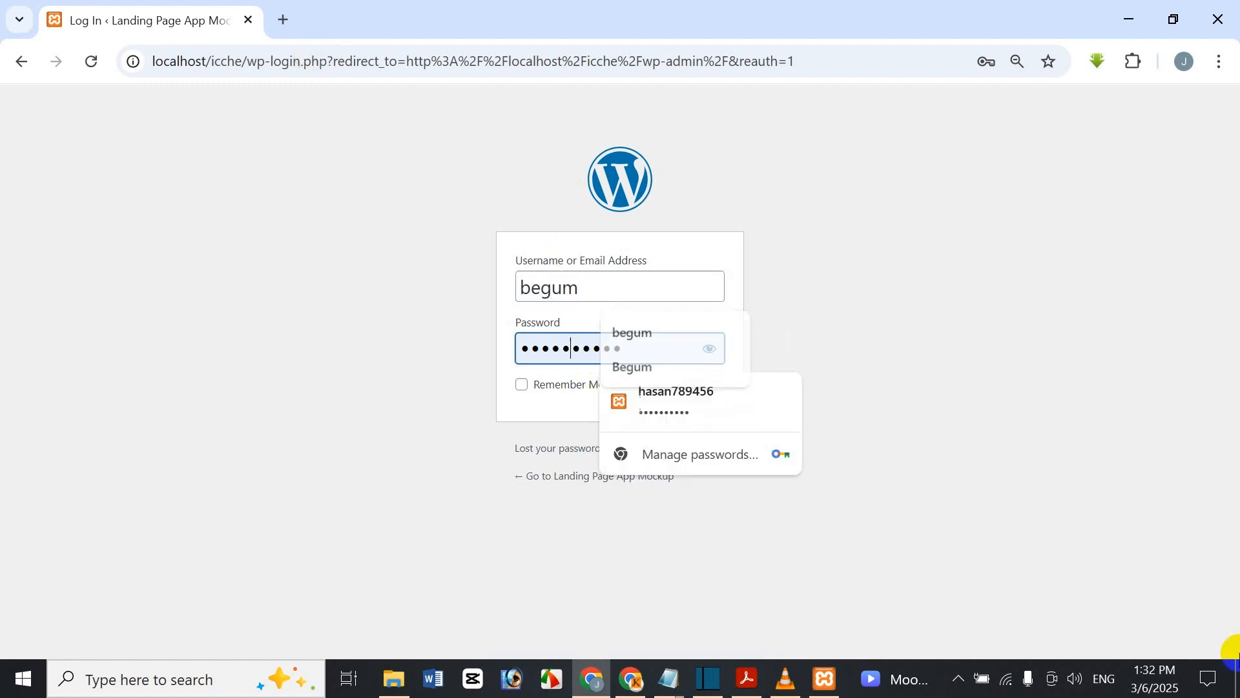
key("ctrl+a")
key("BackSpace")
type("********")
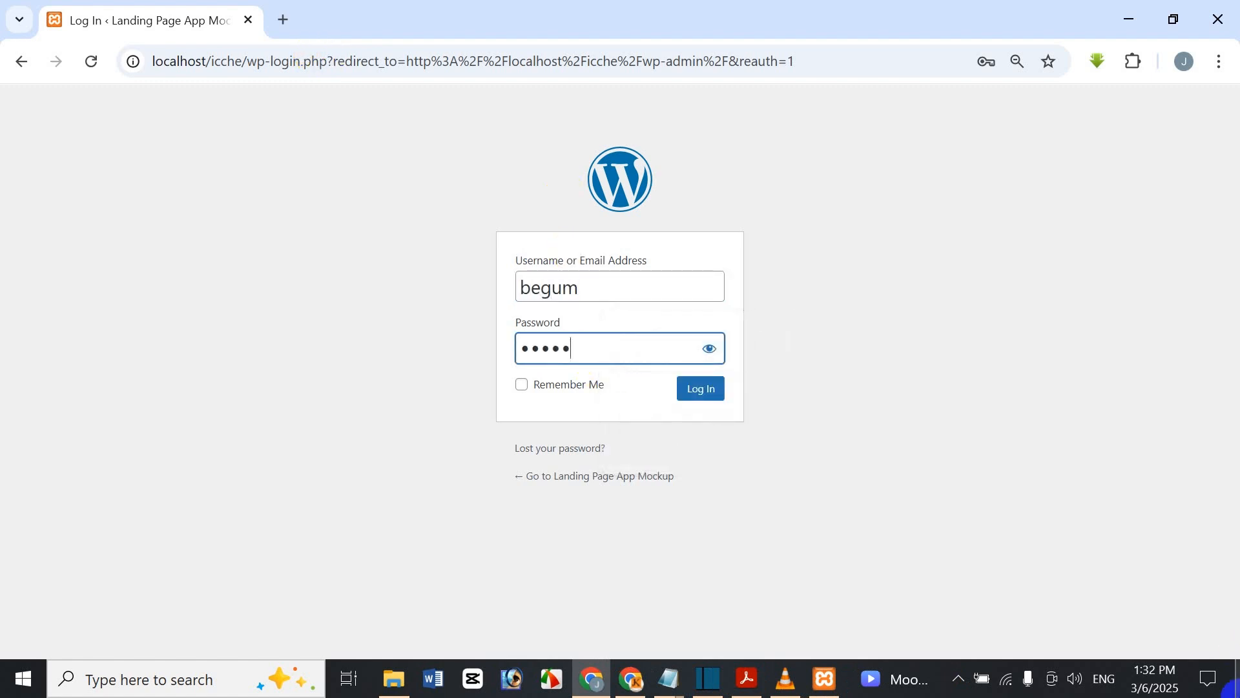
type("**")
left_click(699, 395)
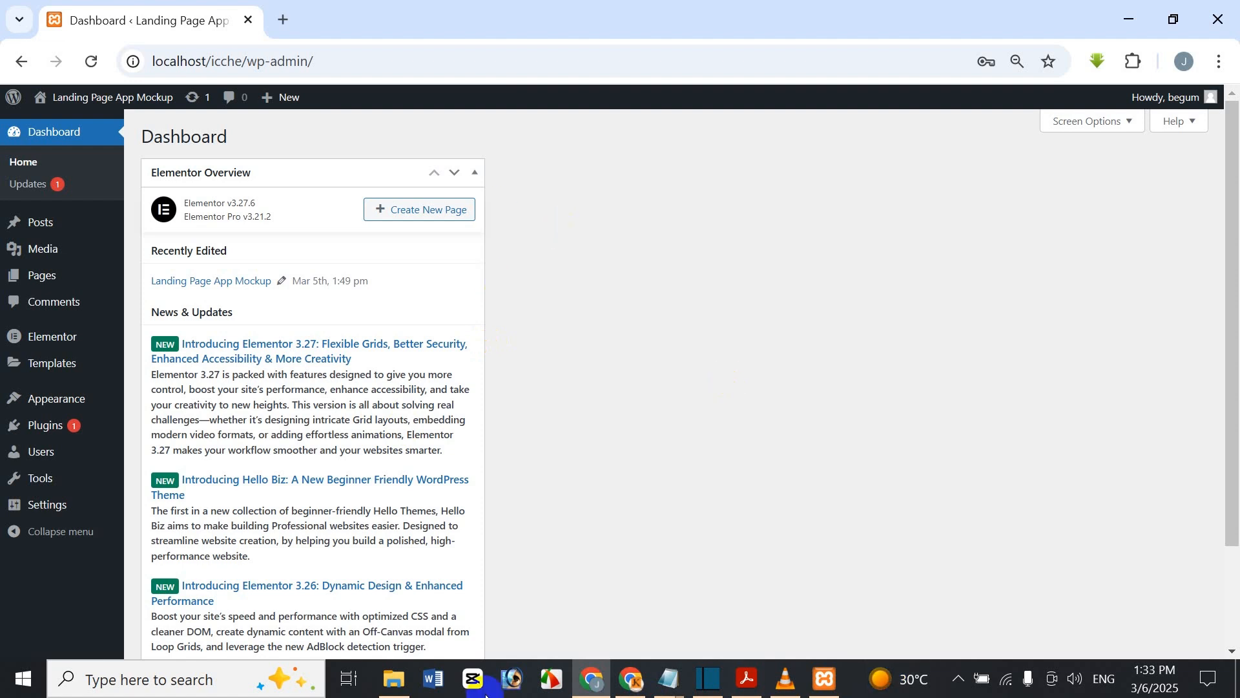
- Go to the page for adding new plugins and search for "wp reset"
left_click(71, 426)
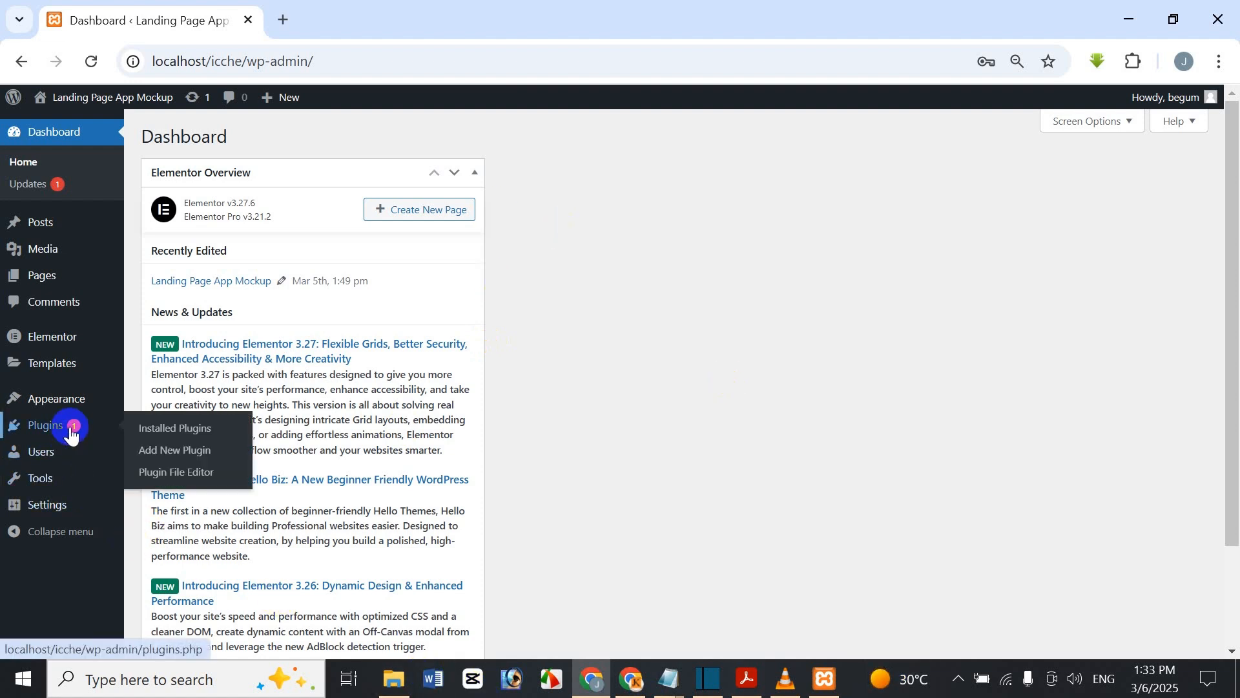
left_click(162, 458)
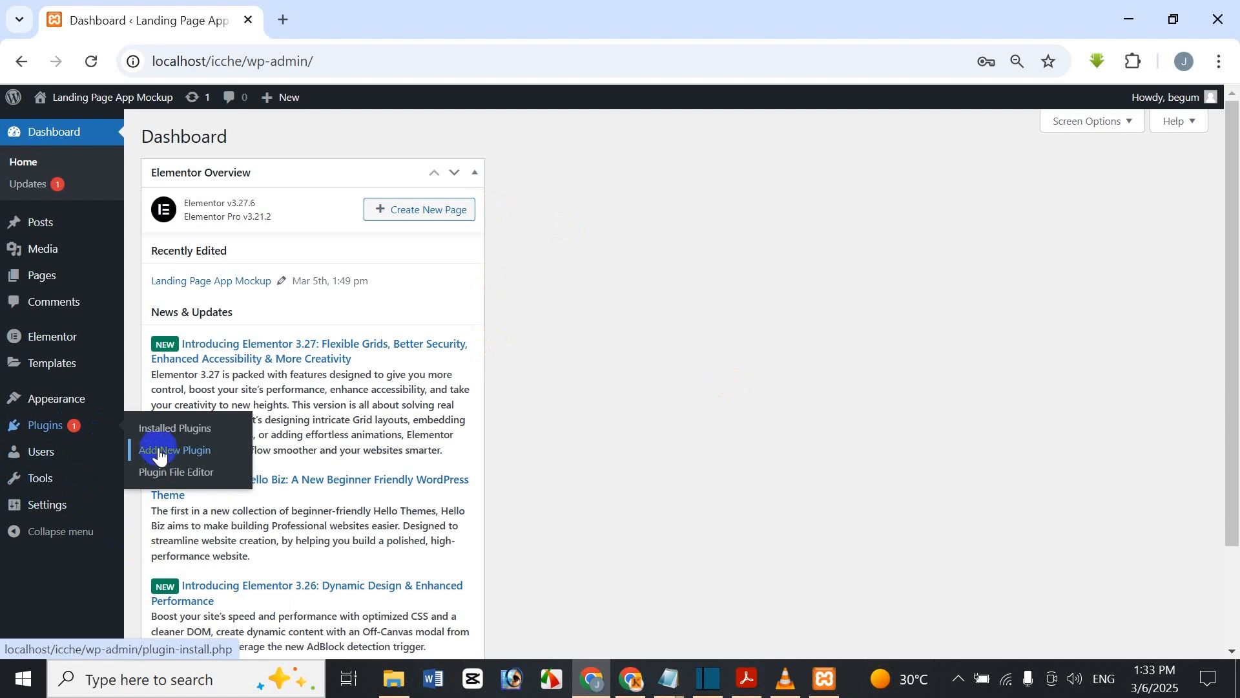
left_click(161, 451)
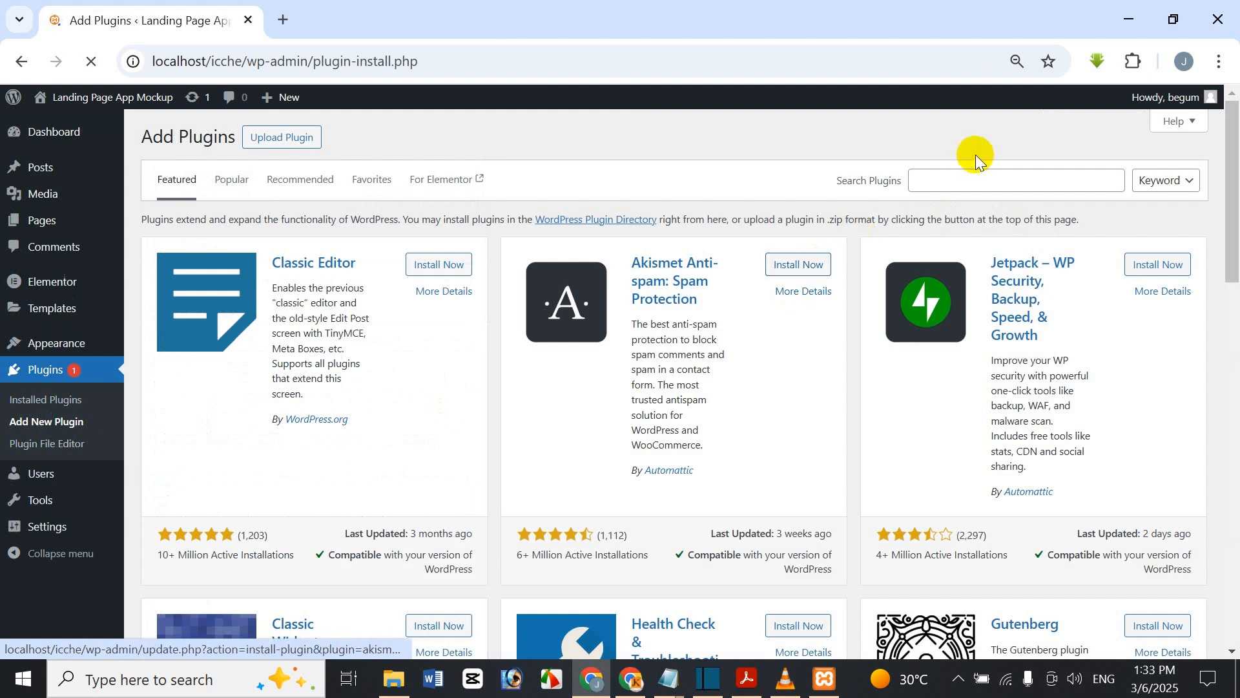
left_click(969, 177)
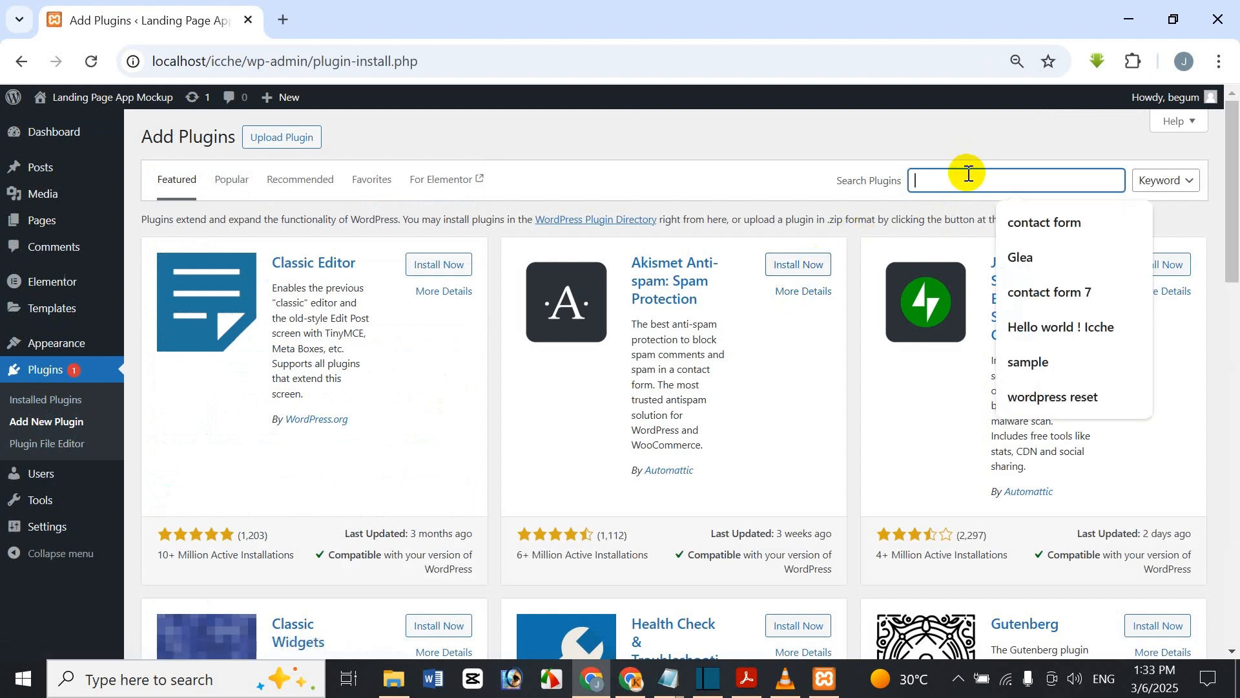
type("wp res")
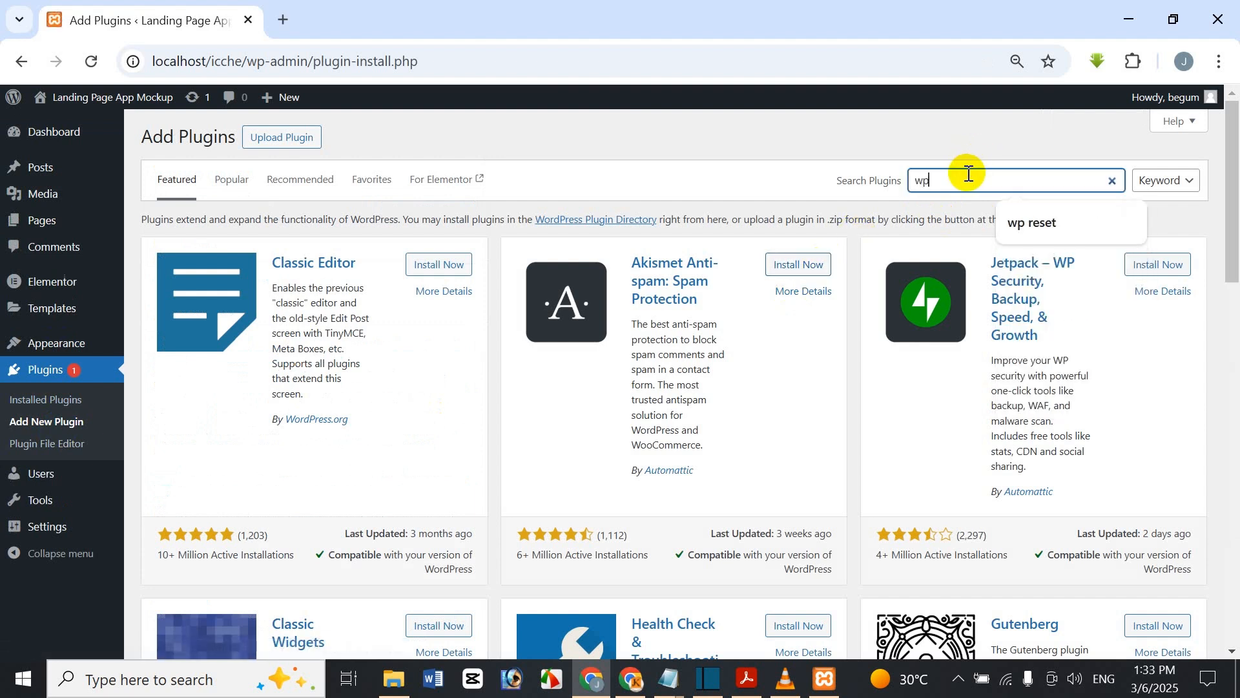
type("et")
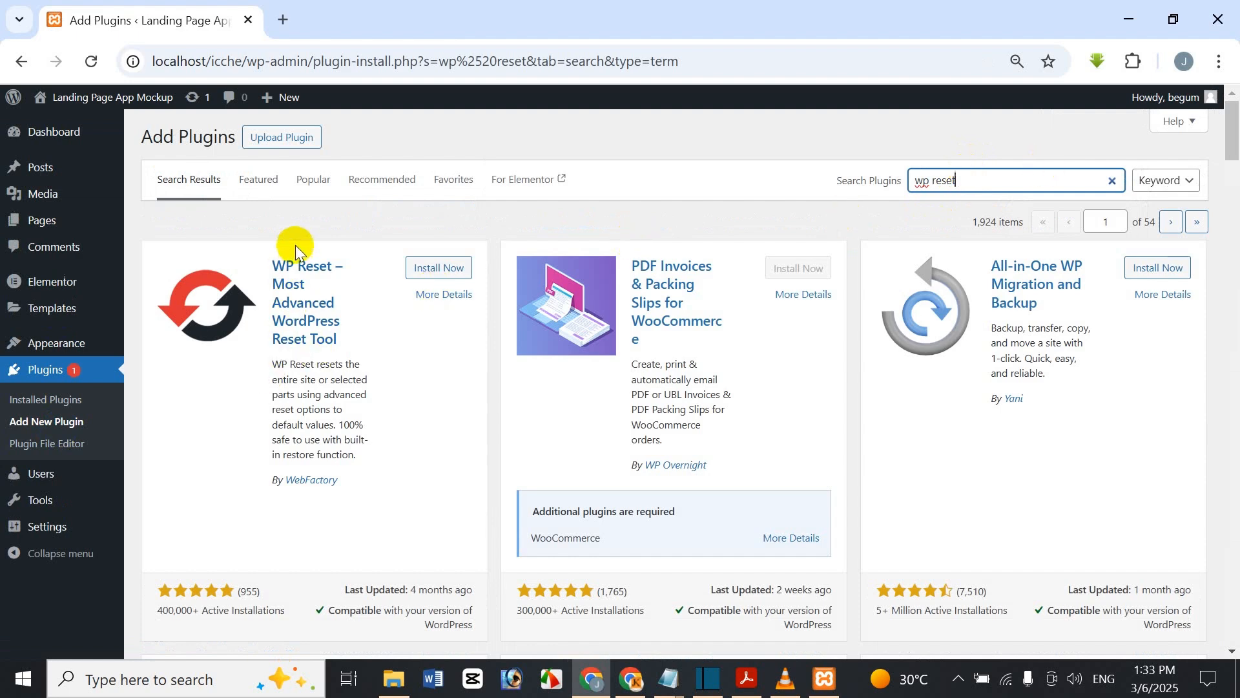
- Install and activate the WP Reset – Most Advanced WordPress Reset Tool plugin
left_click(433, 271)
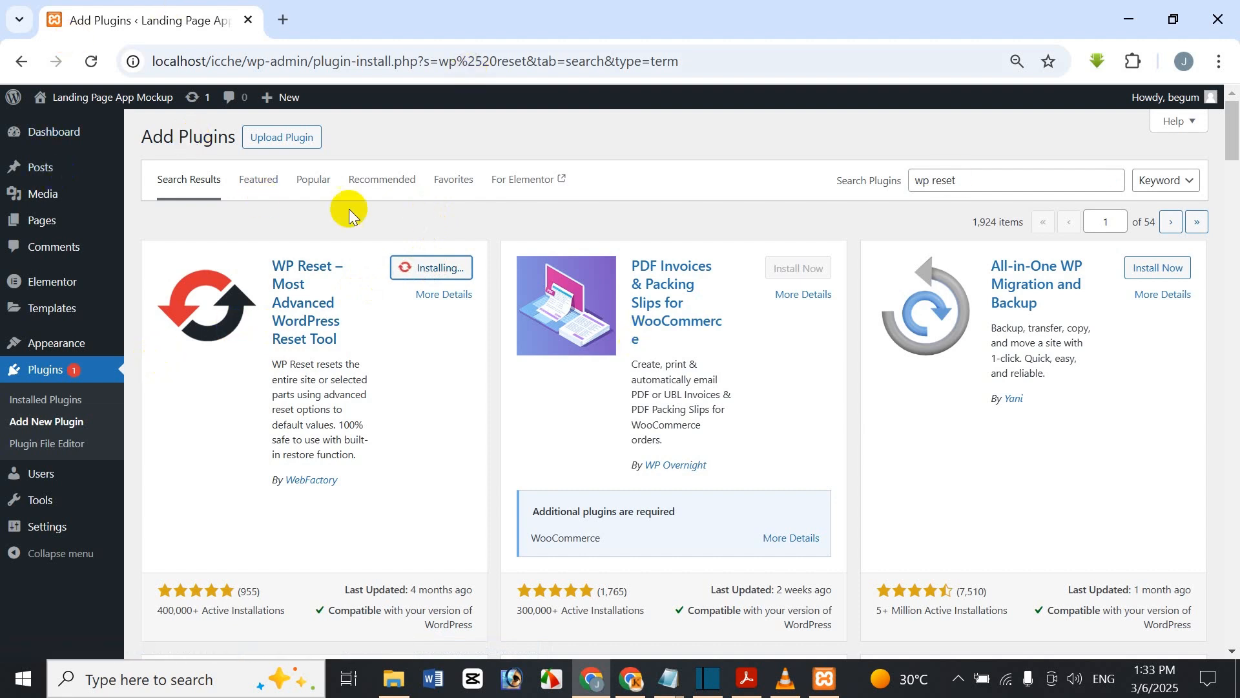
mouse_move(265, 100)
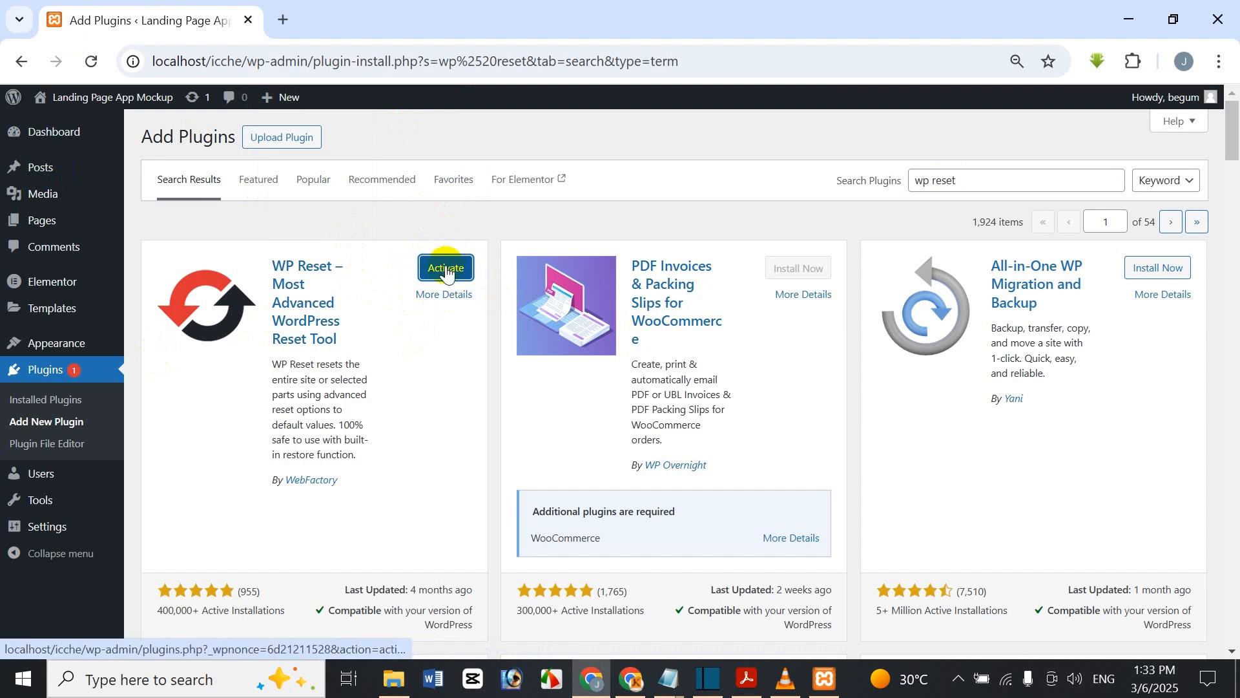
left_click(454, 278)
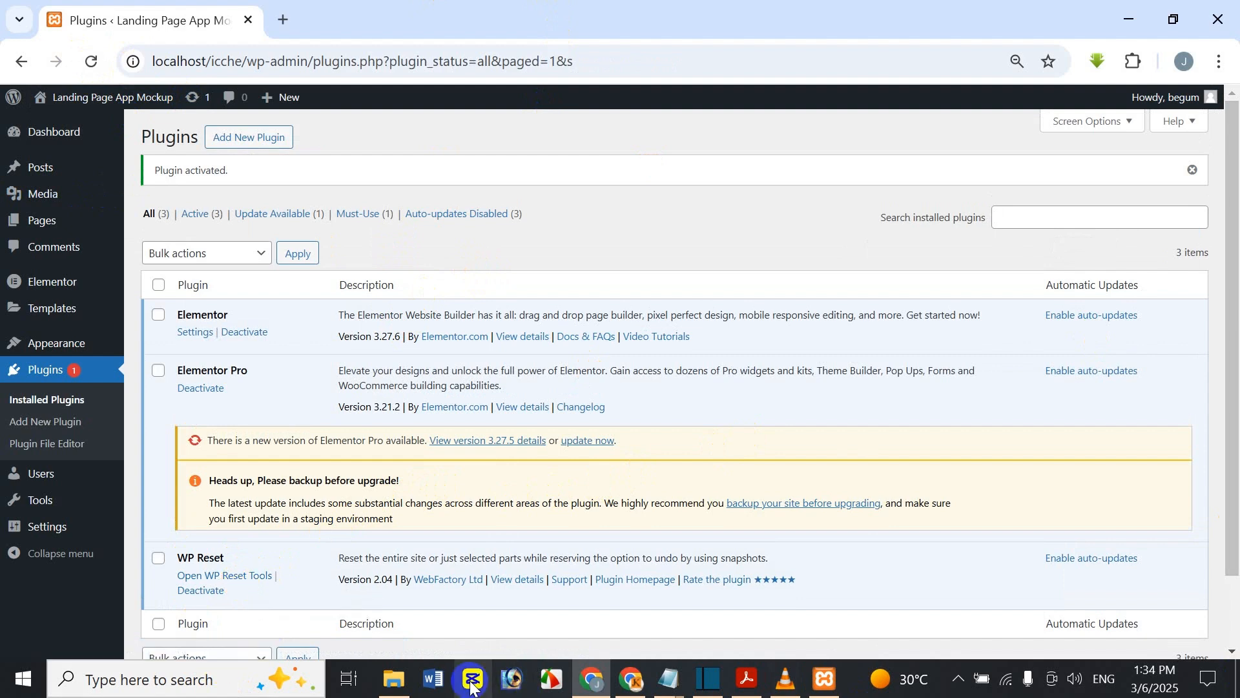
- Open the WP Reset plugin's page and look over its Snapshots section, including the user-created snapshots
mouse_move(61, 498)
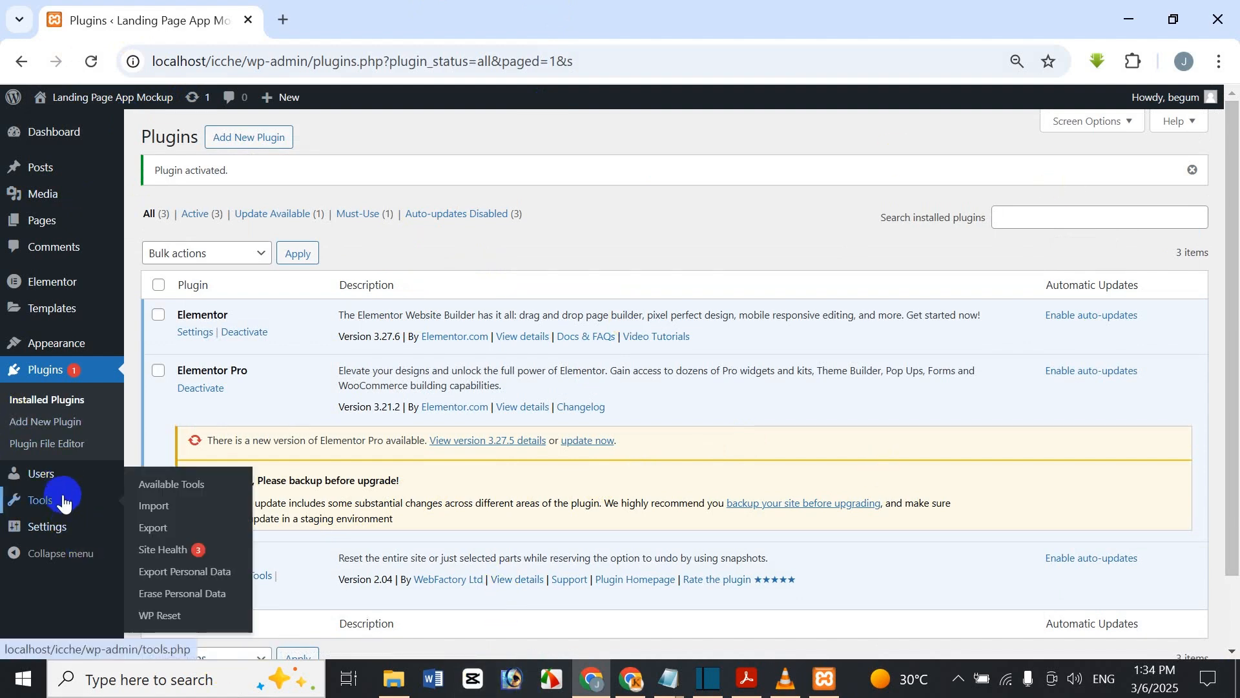
left_click(182, 595)
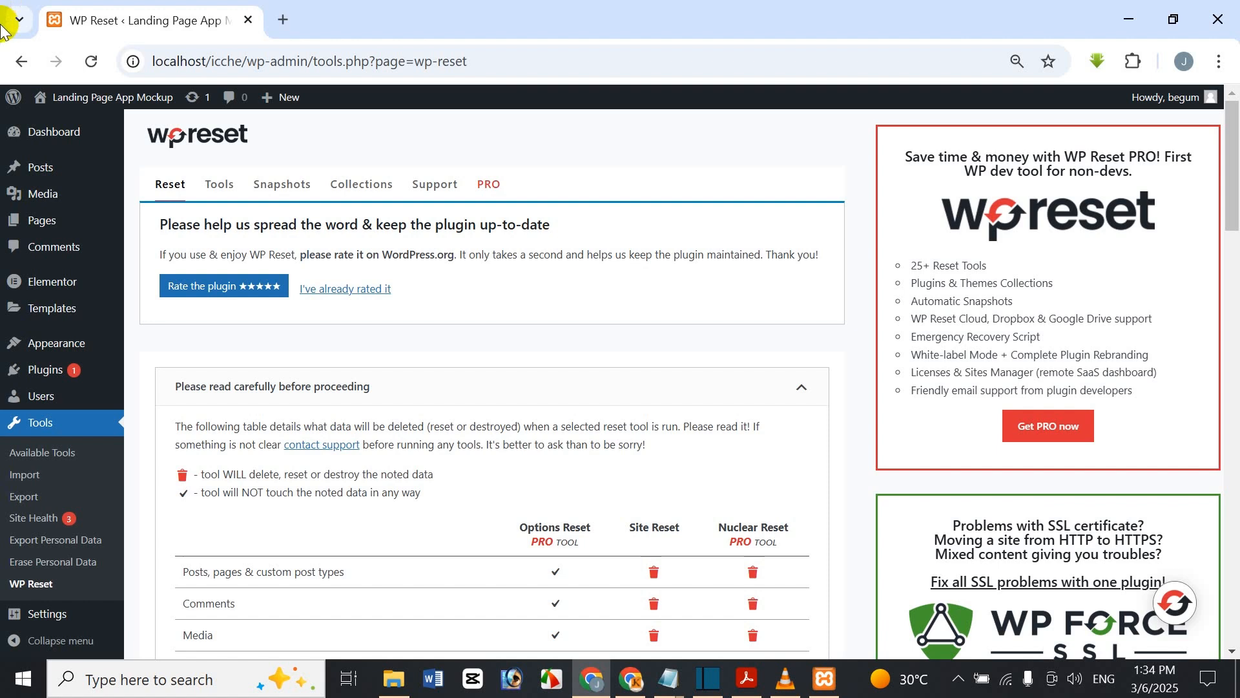
left_click(258, 186)
scroll(272, 265, "down", 5)
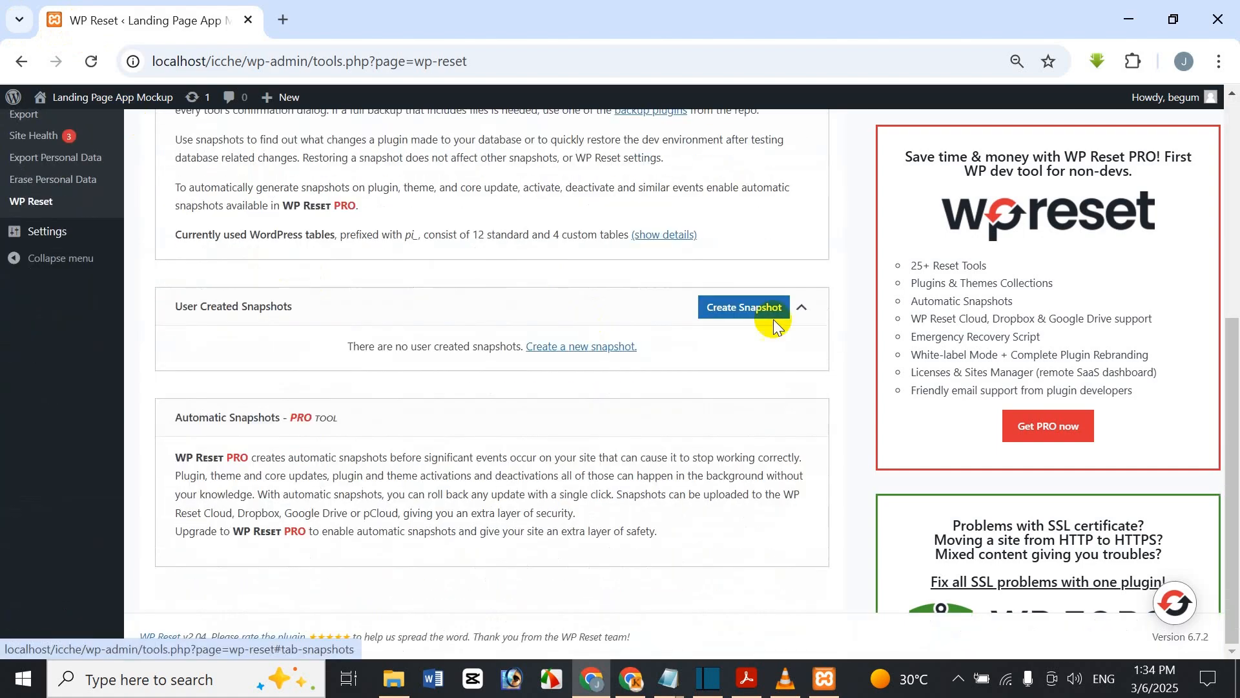
scroll(583, 351, "up", 5)
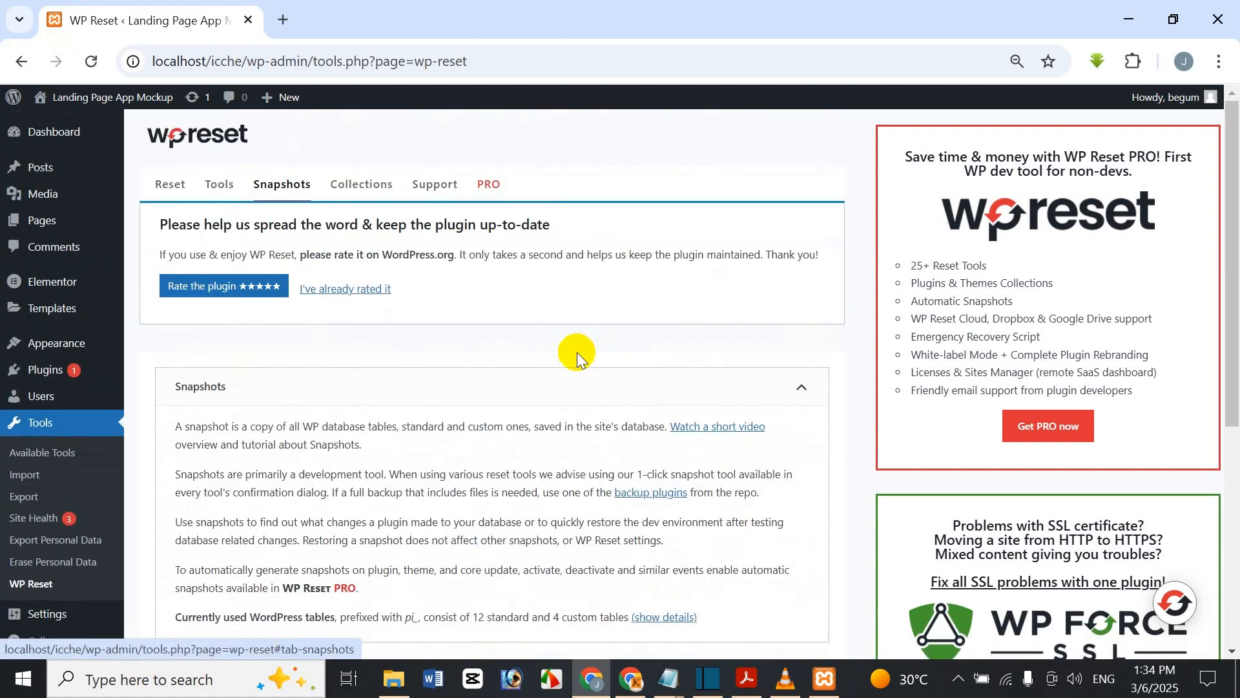
- Return to WP Reset's Reset section and examine the Site Reset options and confirmation field
left_click(166, 189)
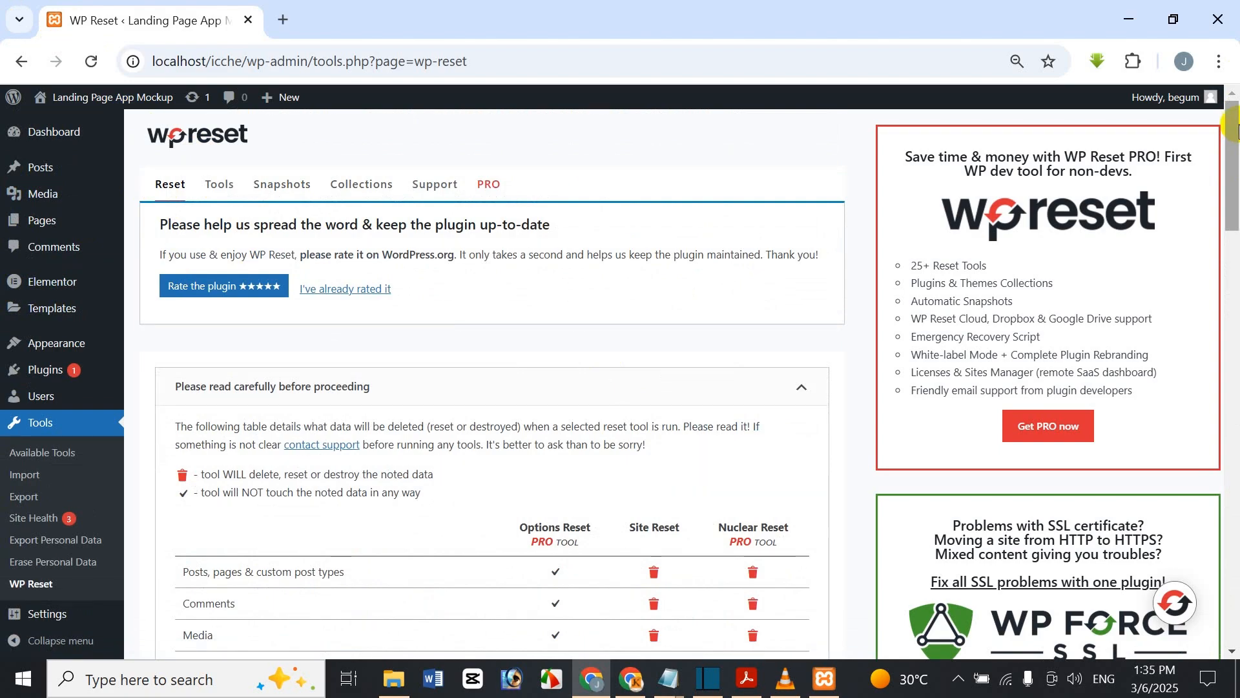
left_click_drag(1235, 126, 1180, 458)
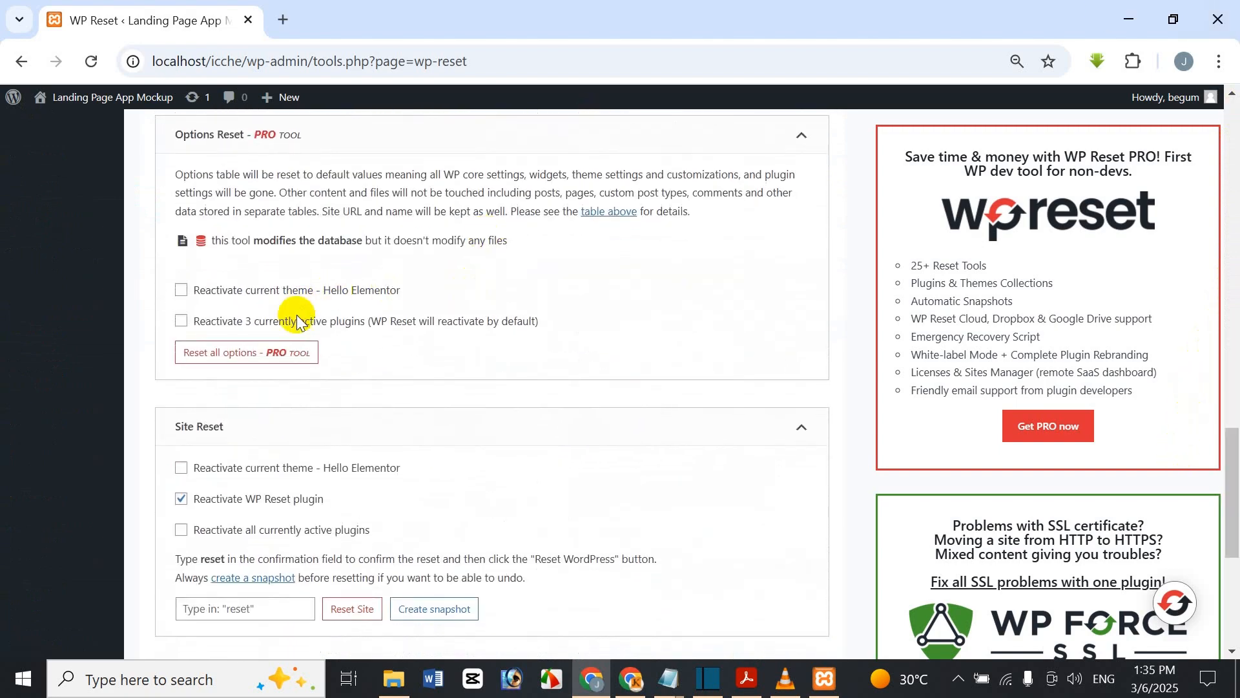
scroll(246, 288, "down", 3)
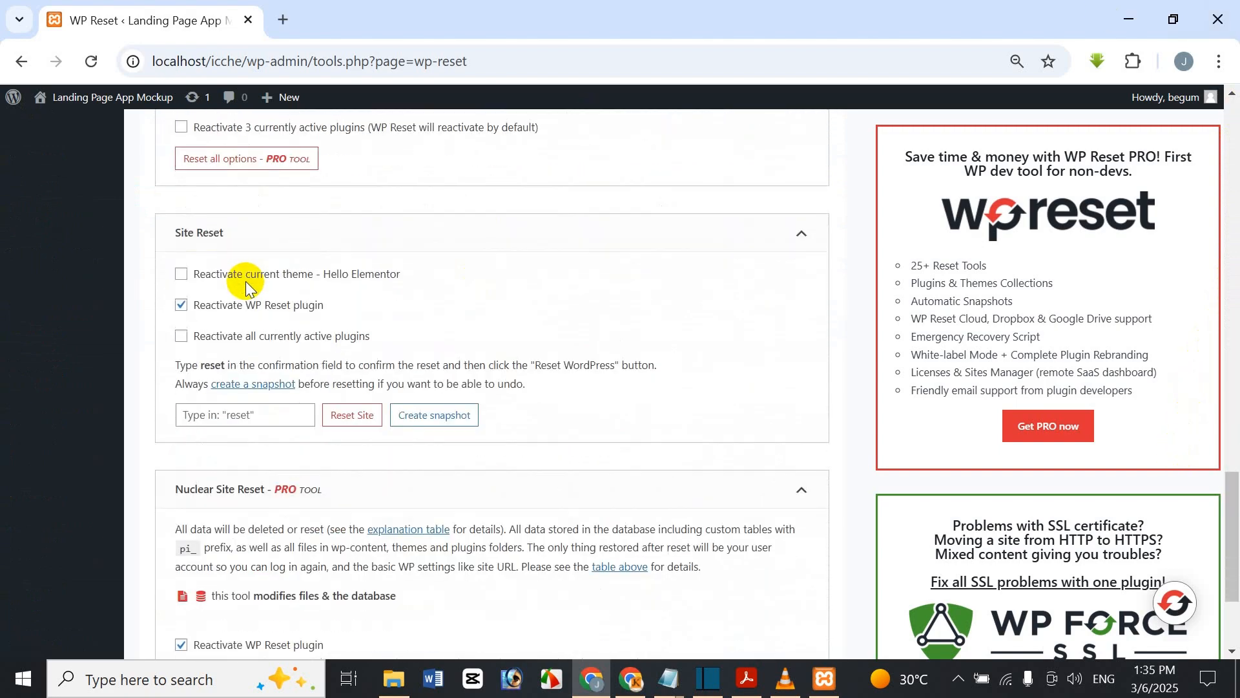
scroll(227, 246, "down", 3)
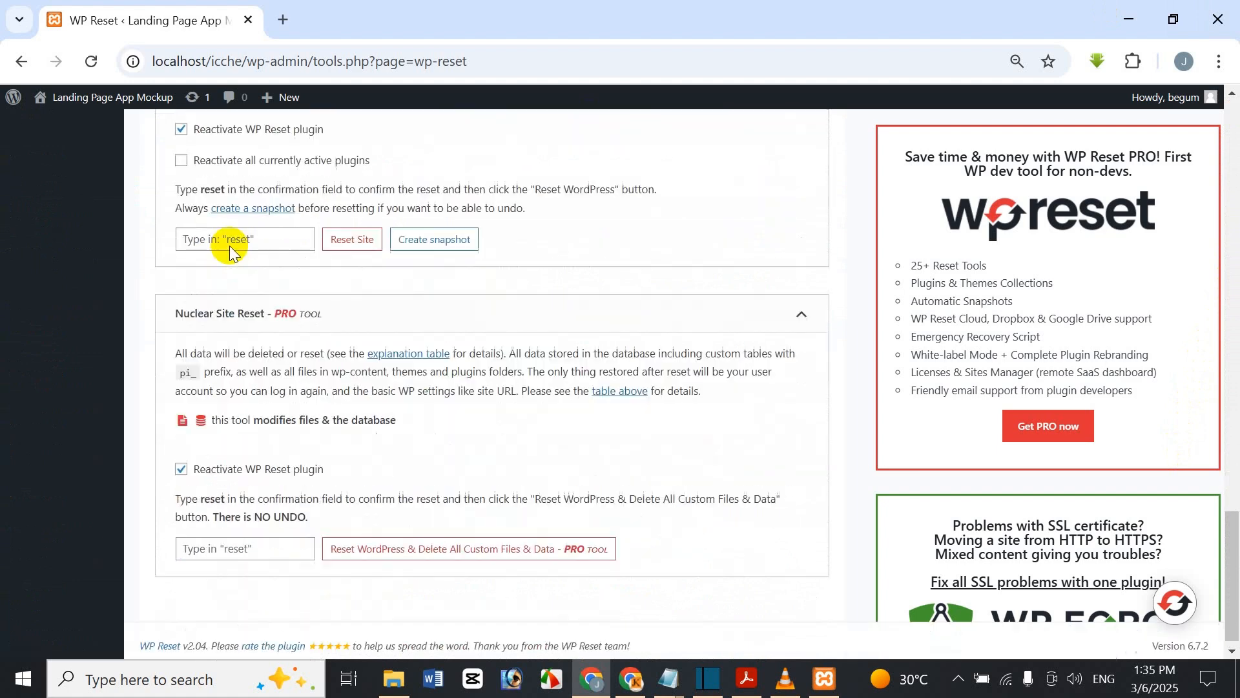
scroll(235, 271, "up", 3)
scroll(252, 323, "down", 2)
scroll(261, 354, "up", 2)
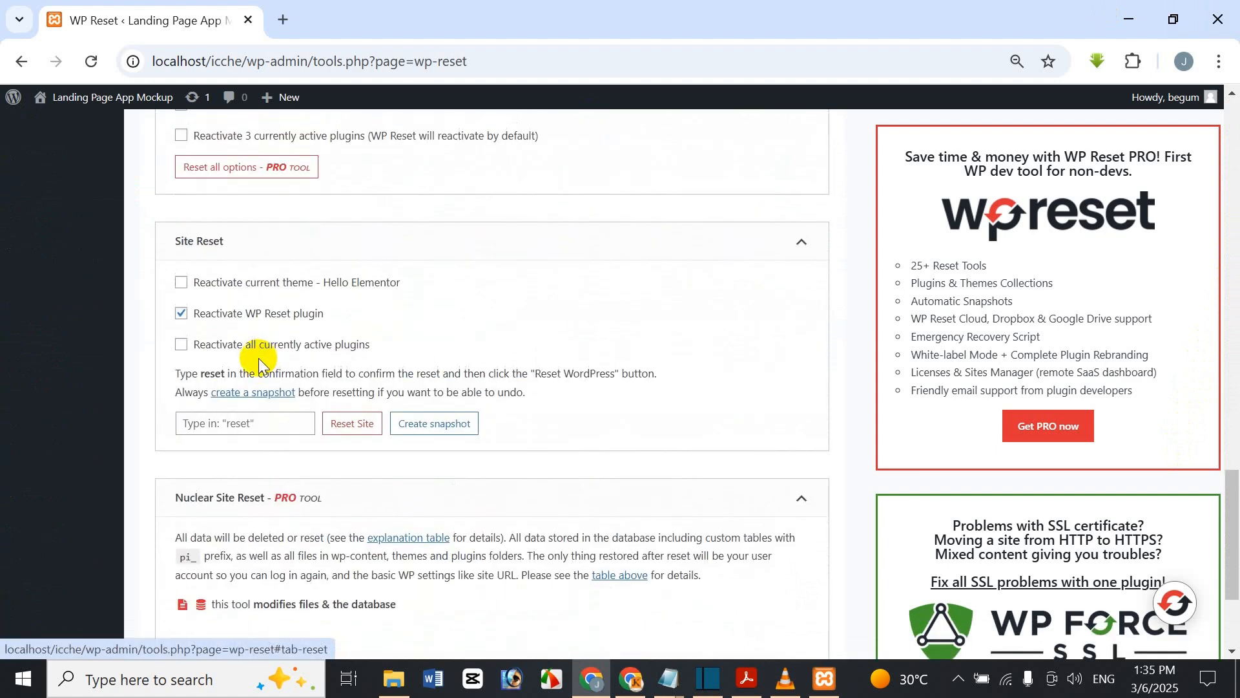
- Turn off reactivation of the WP Reset plugin in Site Reset, enter "reset" as confirmation, and reset WordPress
left_click(183, 314)
left_click(243, 422)
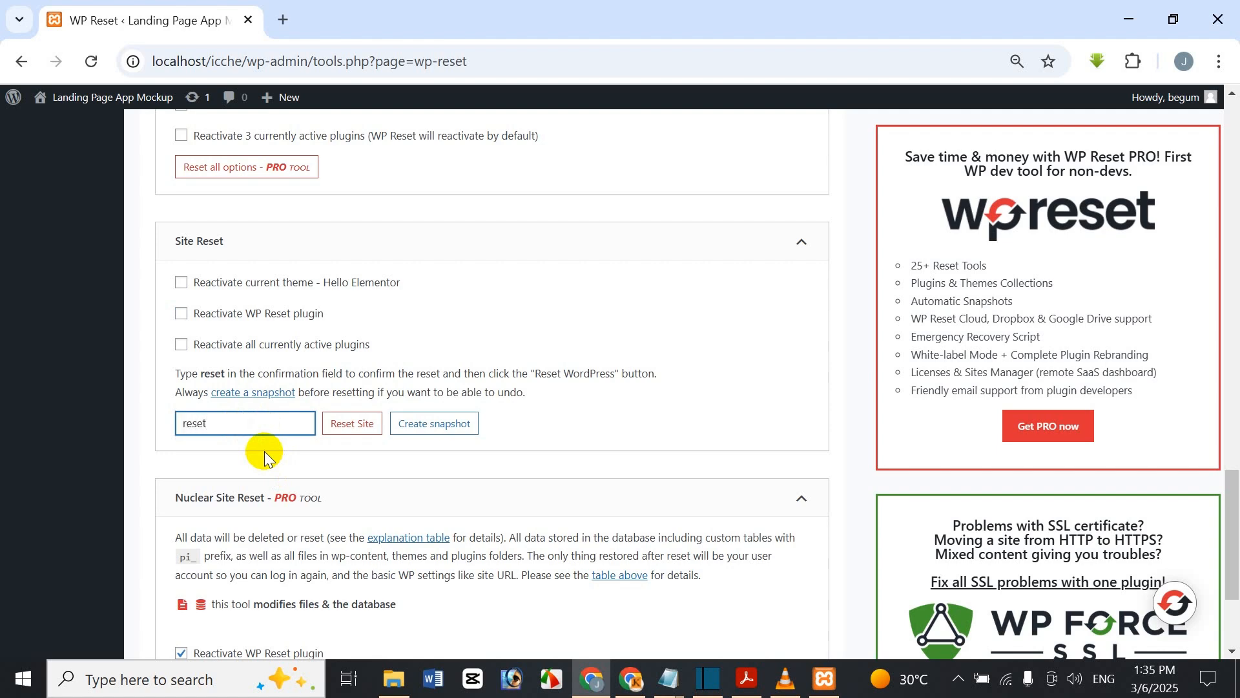
left_click(370, 429)
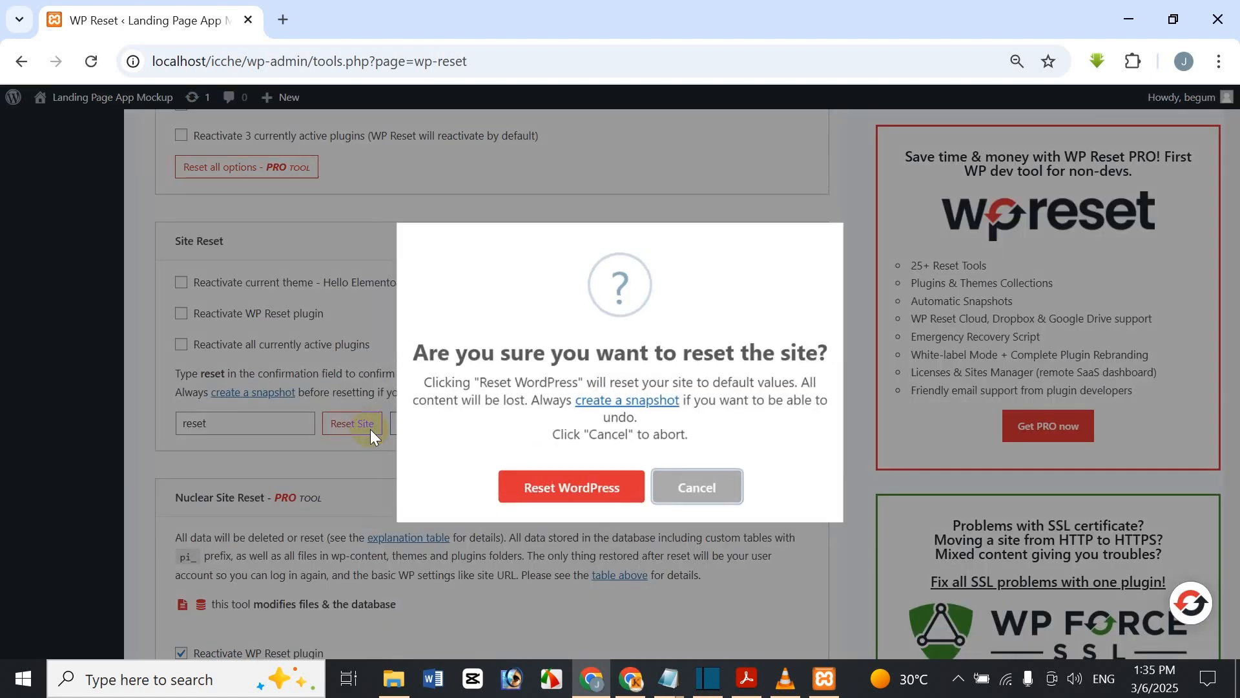
left_click(526, 503)
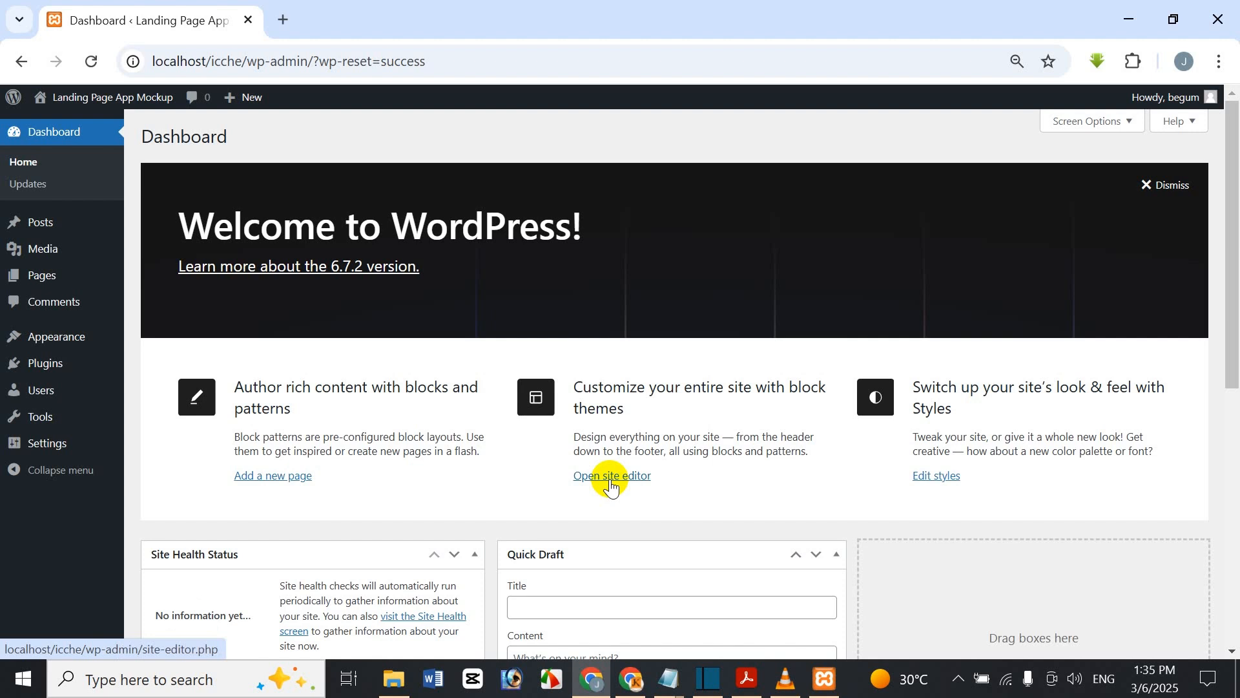
- Open the Posts list and the site's front page in a separate browser tab, and examine the default content on both
mouse_move(55, 225)
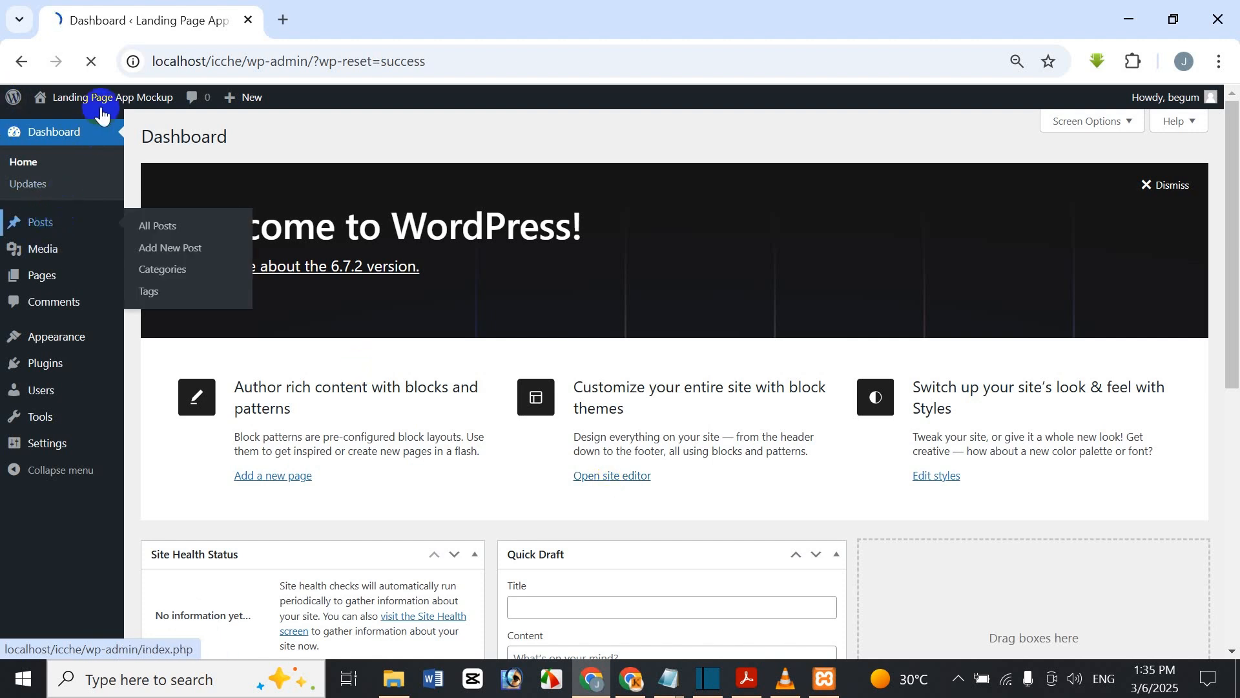
right_click(58, 124)
left_click(116, 146)
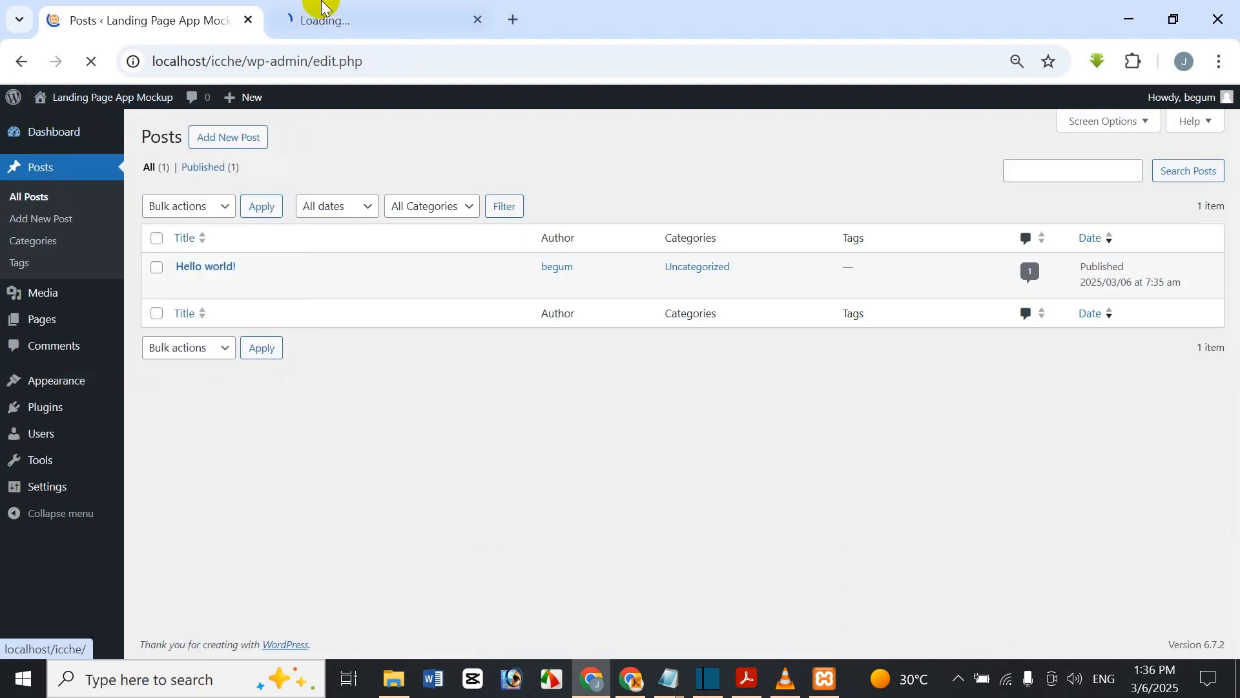
left_click(396, 7)
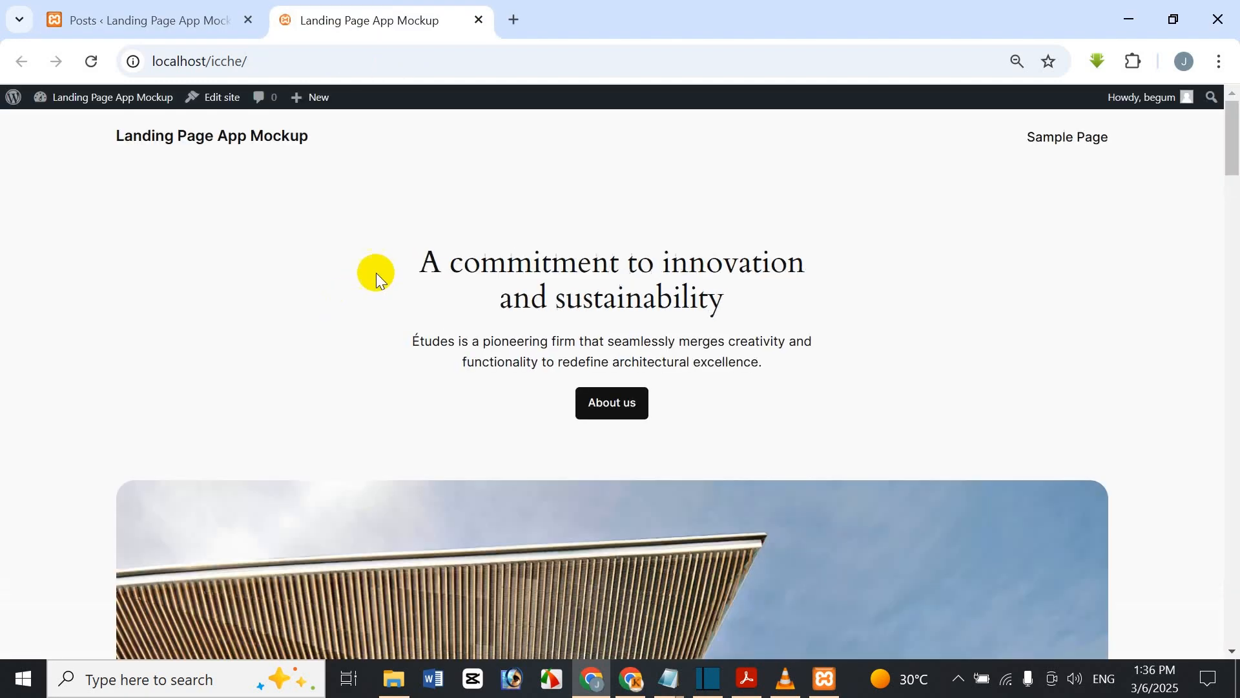
scroll(577, 259, "down", 3)
scroll(578, 258, "down", 15)
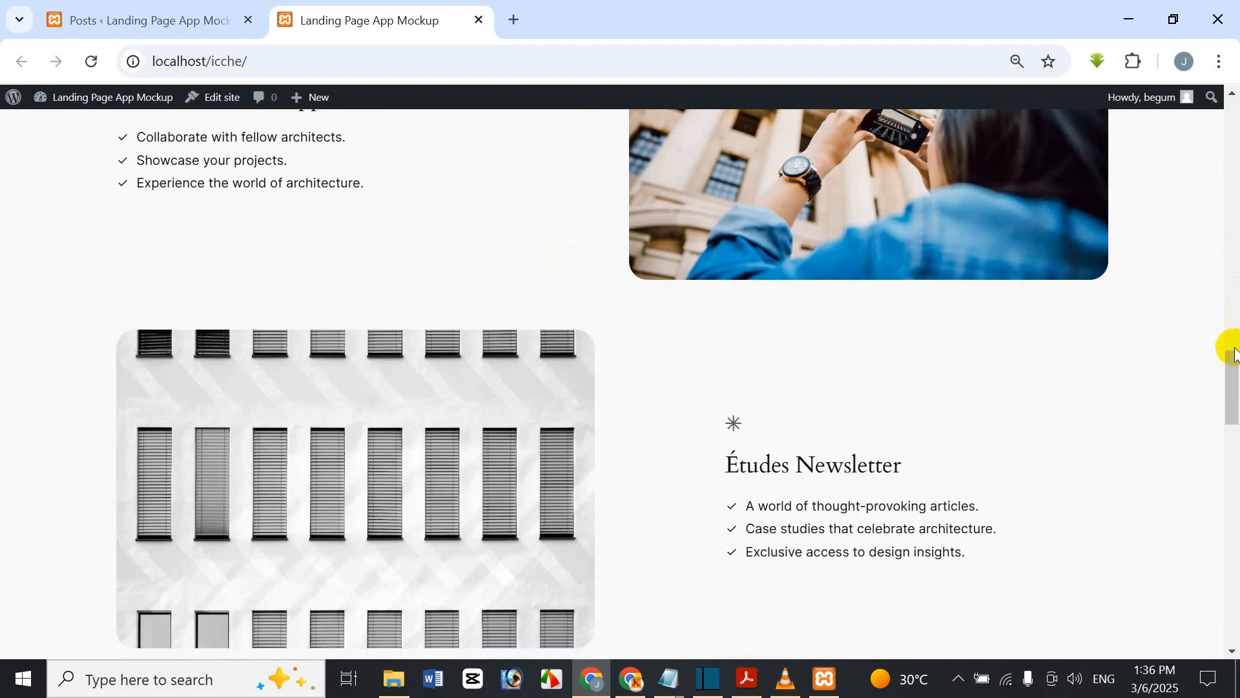
left_click_drag(1231, 365, 1231, 103)
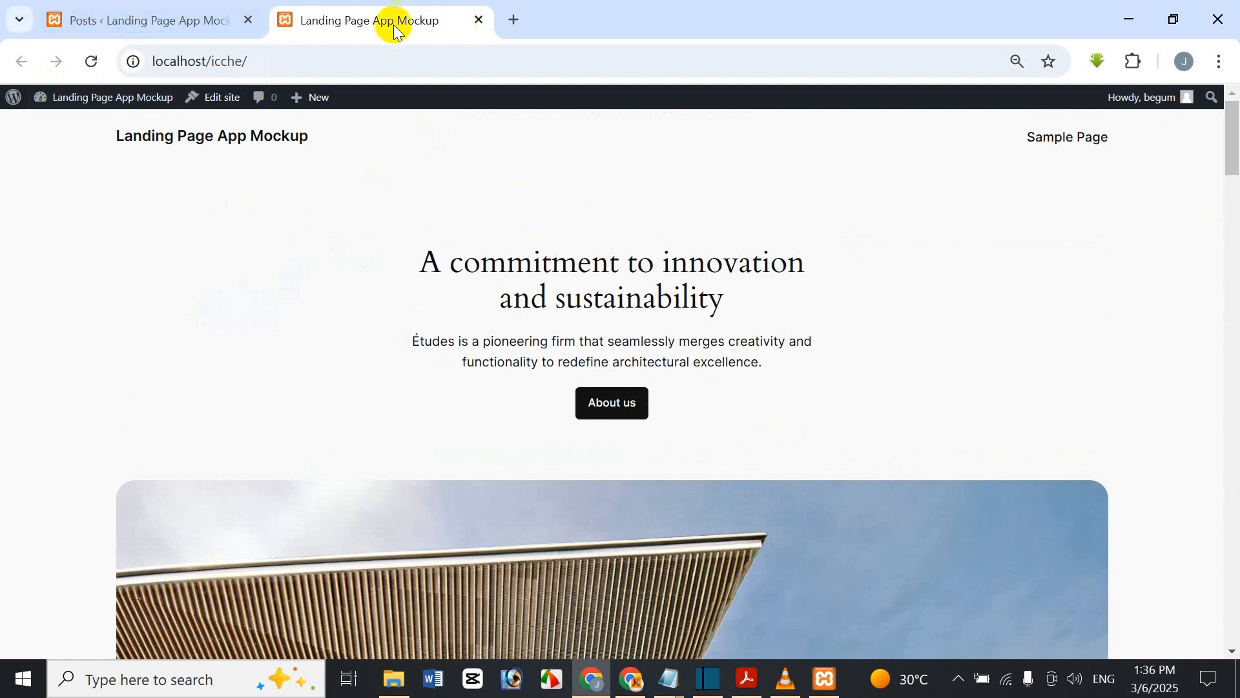
left_click(184, 14)
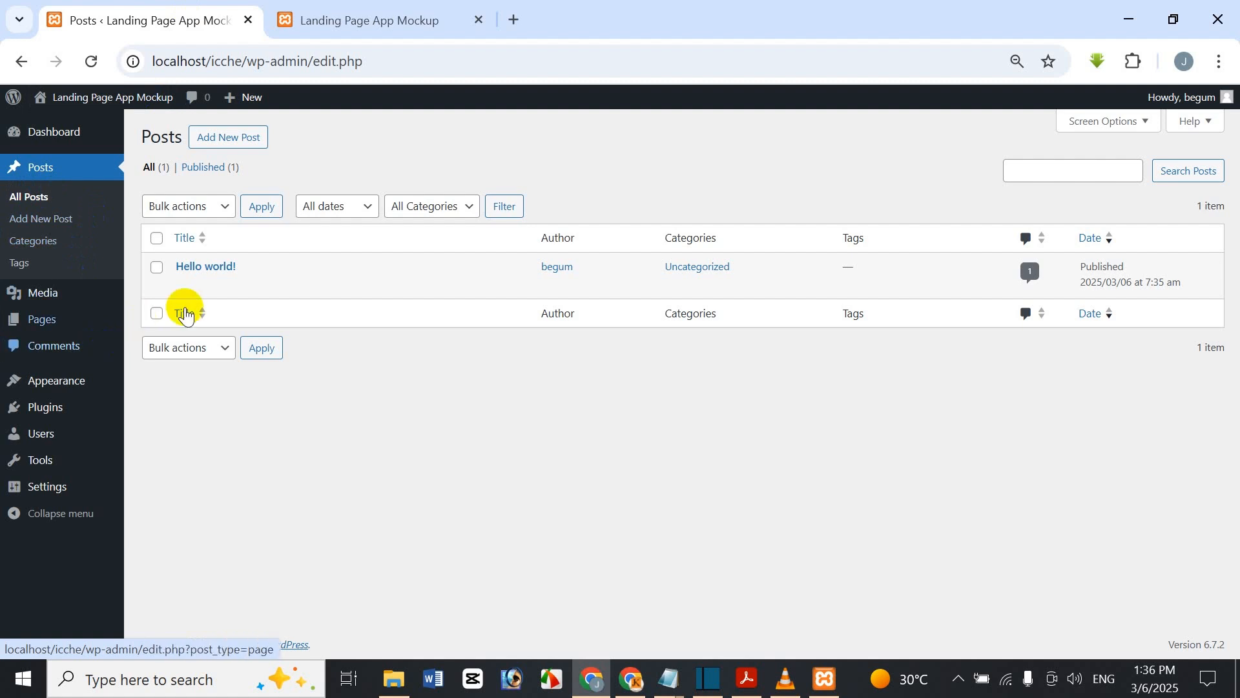
mouse_move(254, 268)
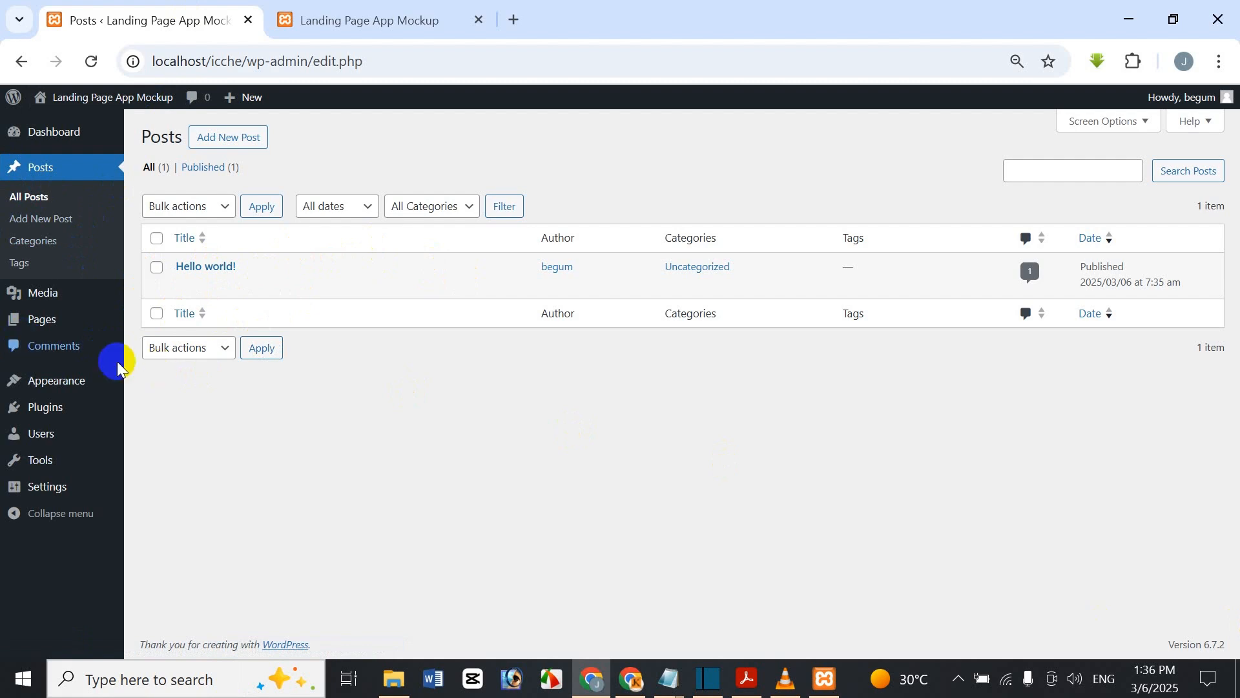
left_click(332, 16)
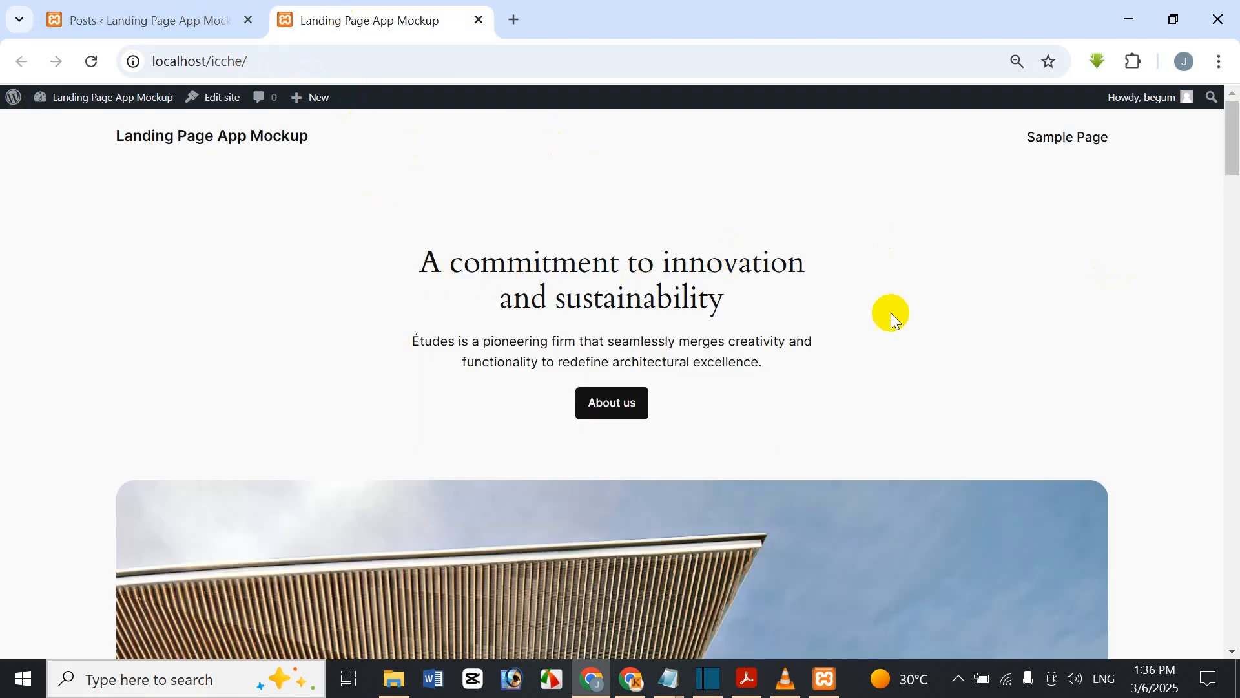
- Move the "Hello world!" post to the trash and delete it permanently
left_click(234, 9)
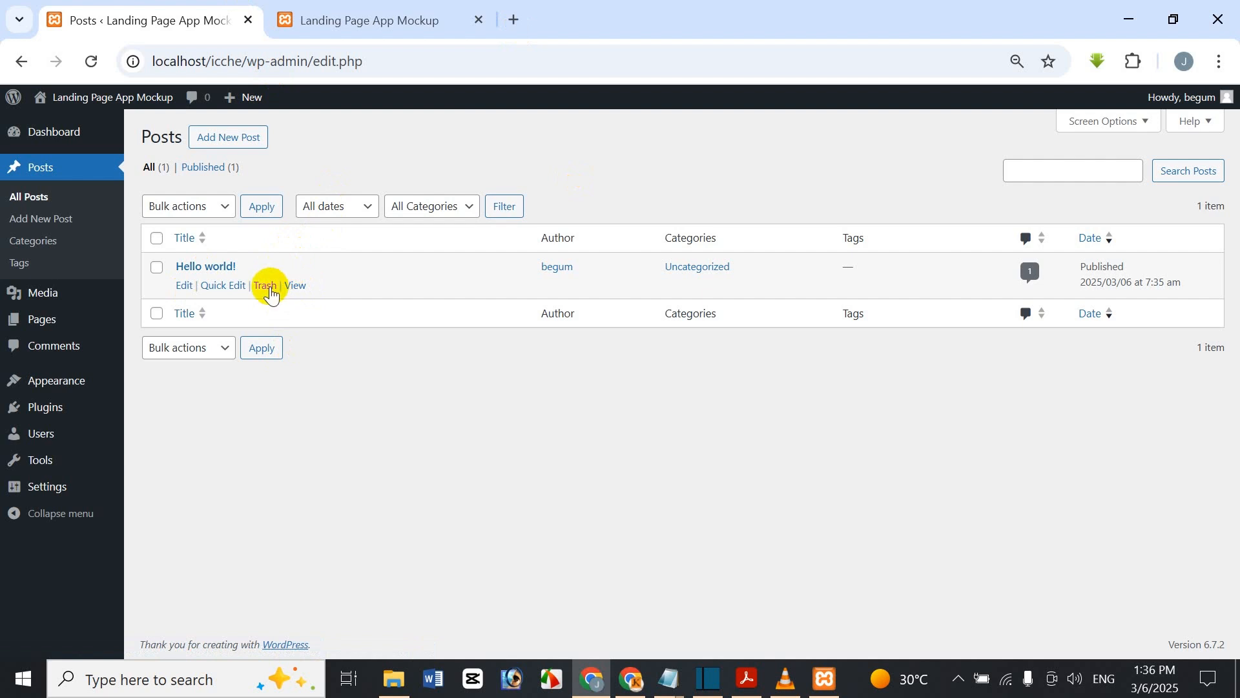
left_click(270, 294)
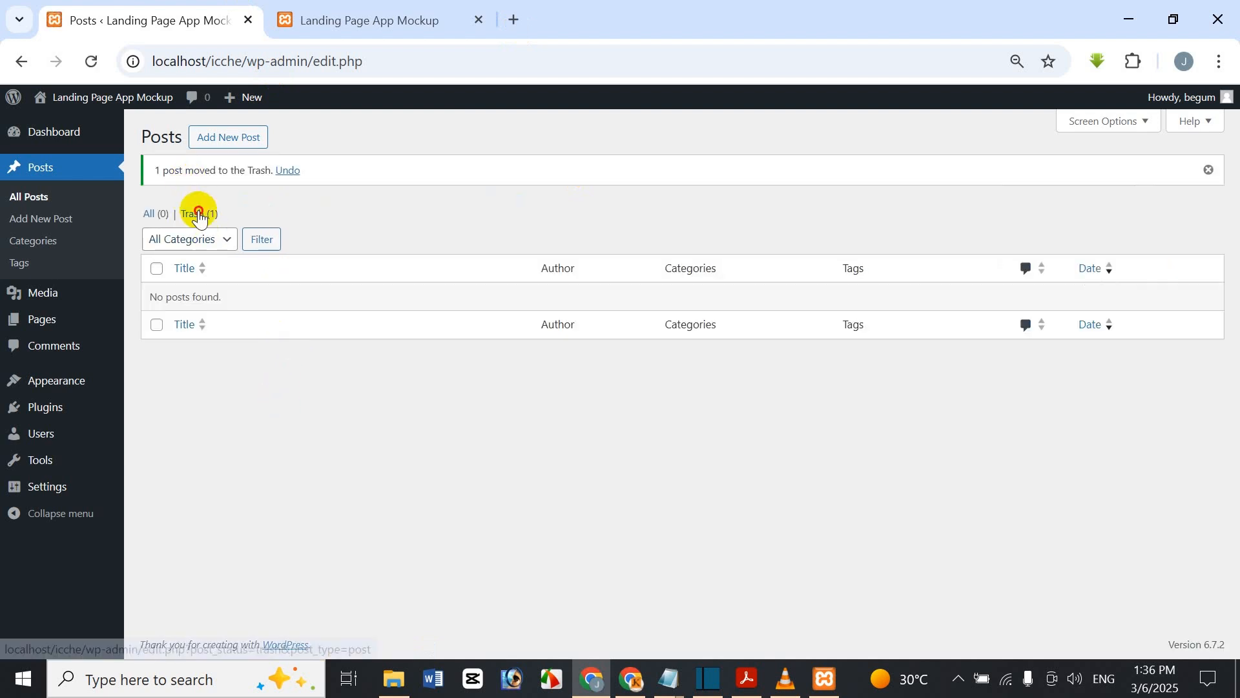
left_click(199, 213)
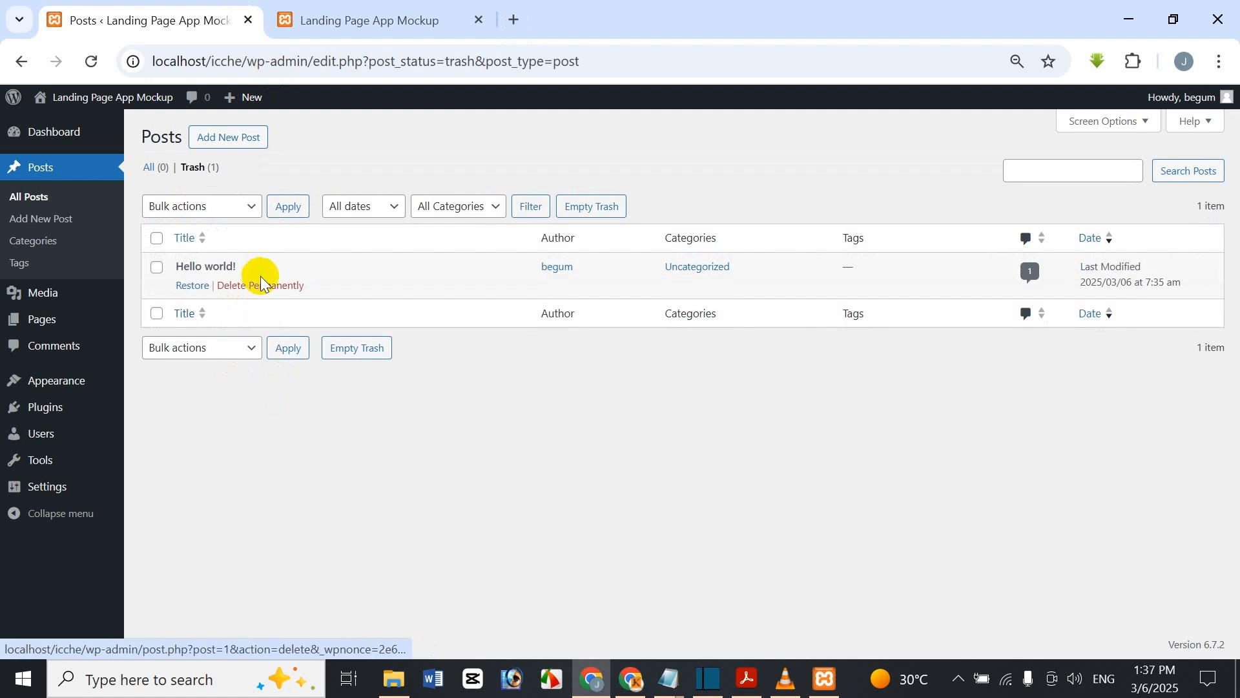
left_click(261, 287)
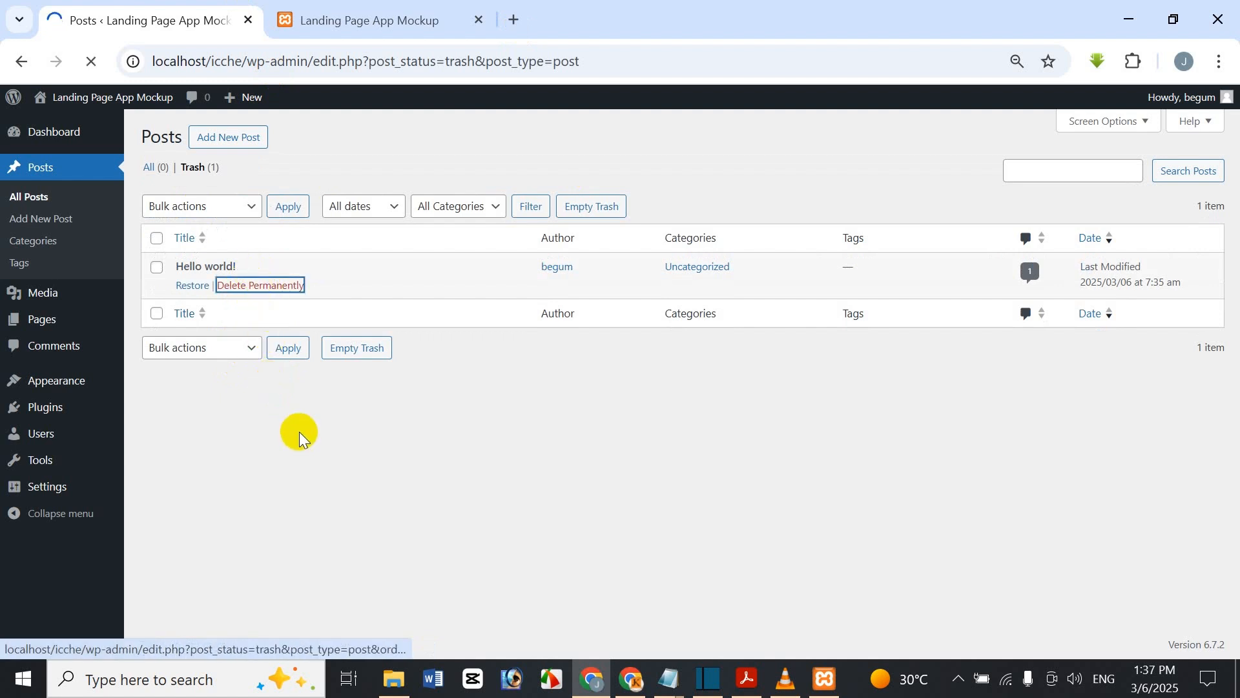
- Open the Pages list and move the Privacy Policy and Sample Page entries to the trash
left_click(63, 350)
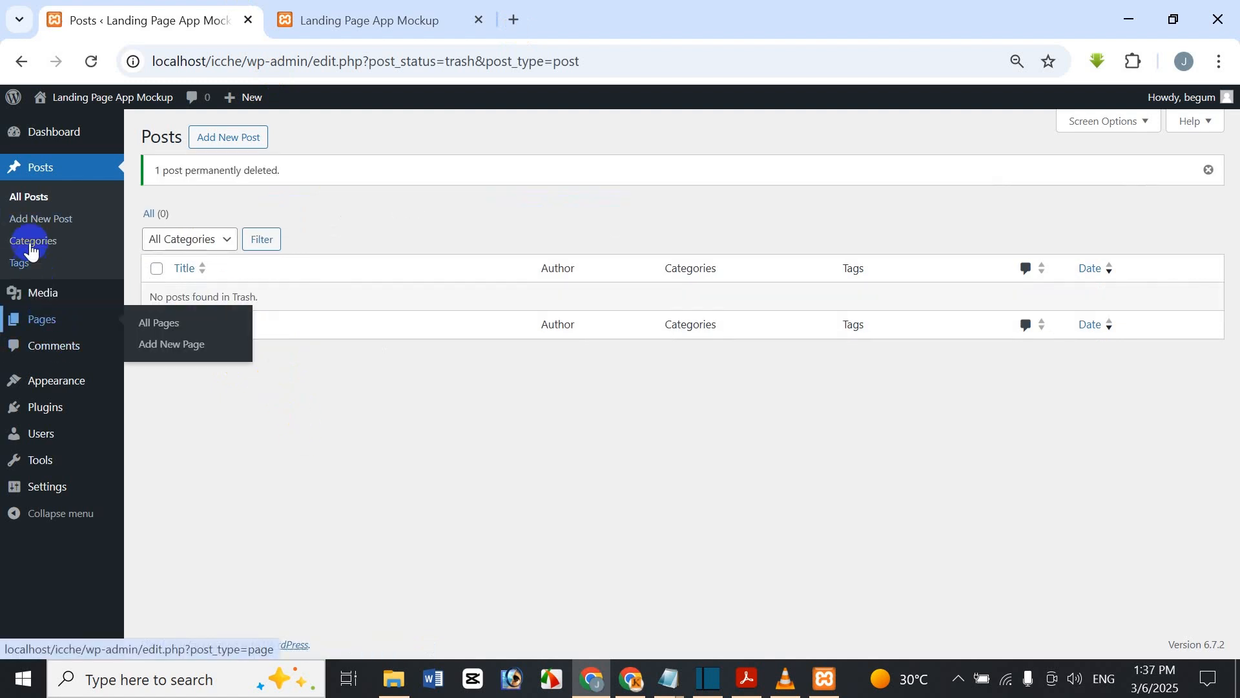
left_click(48, 324)
left_click(391, 26)
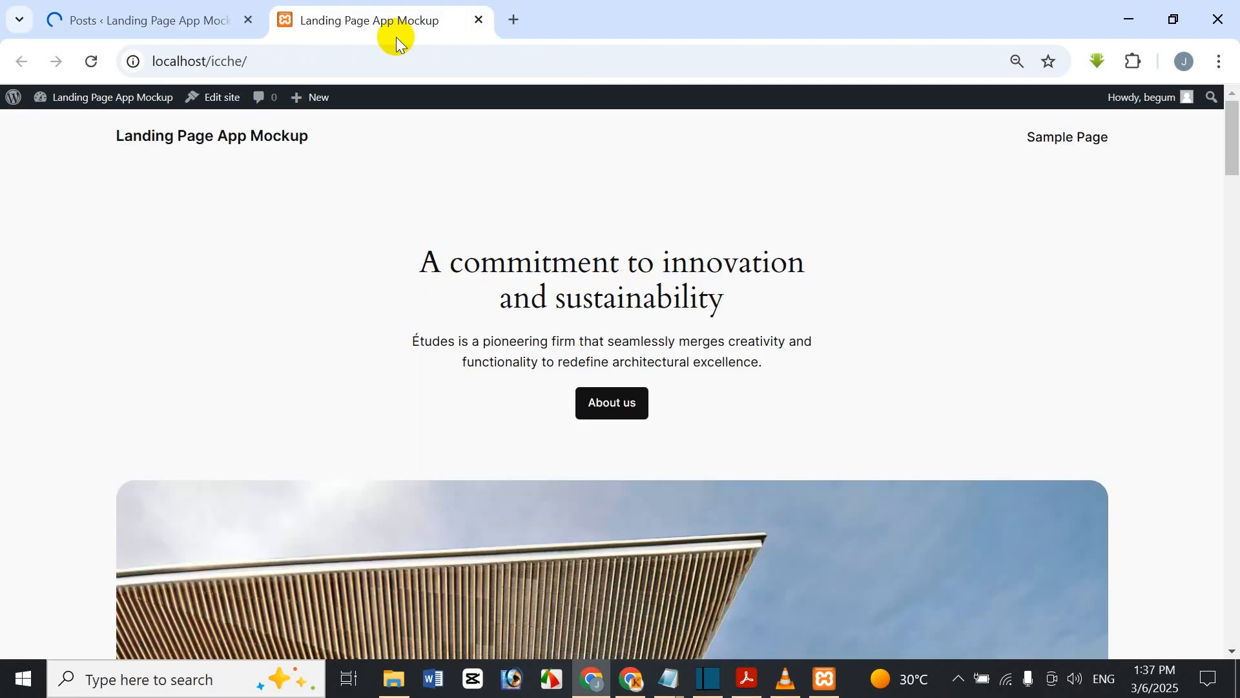
left_click(152, 9)
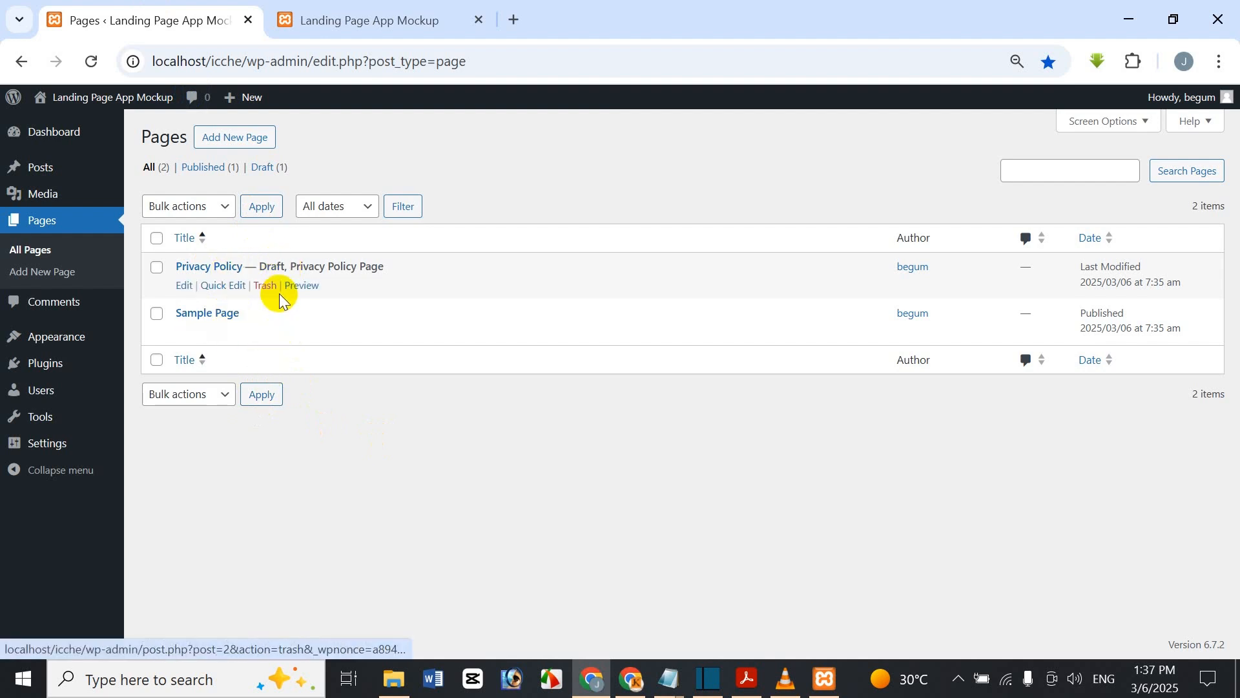
left_click(270, 288)
left_click(265, 332)
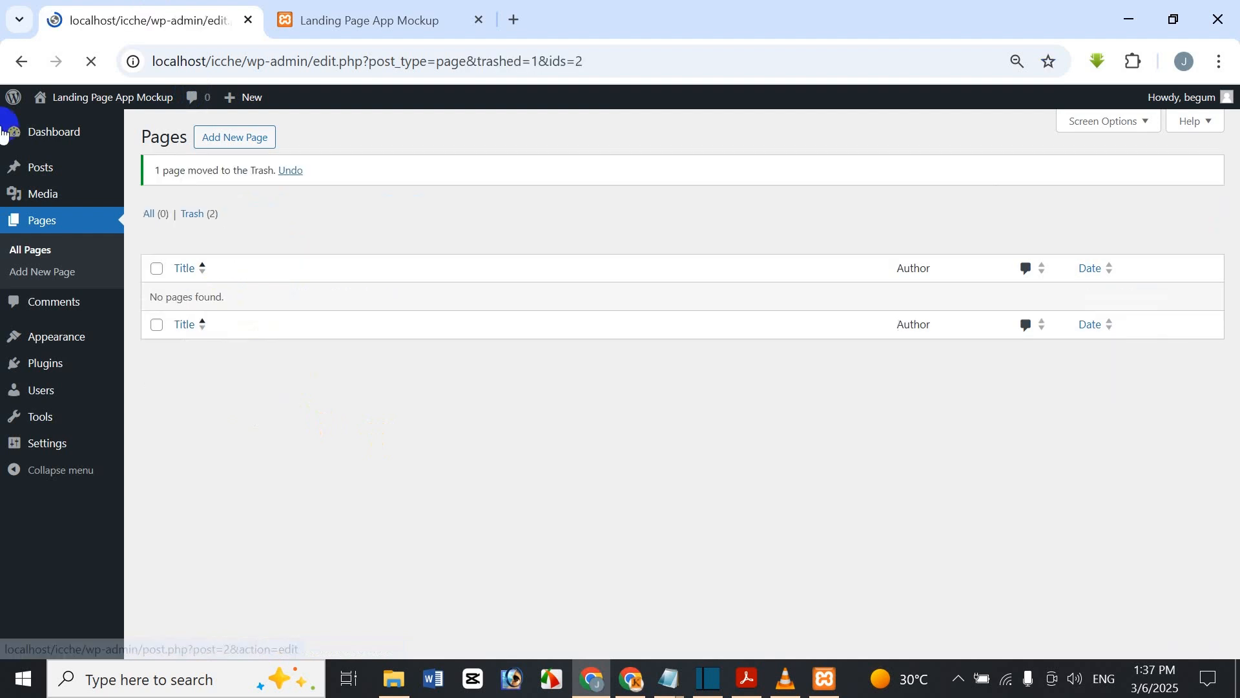
- Permanently delete the trashed Privacy Policy and Sample Page
left_click(197, 213)
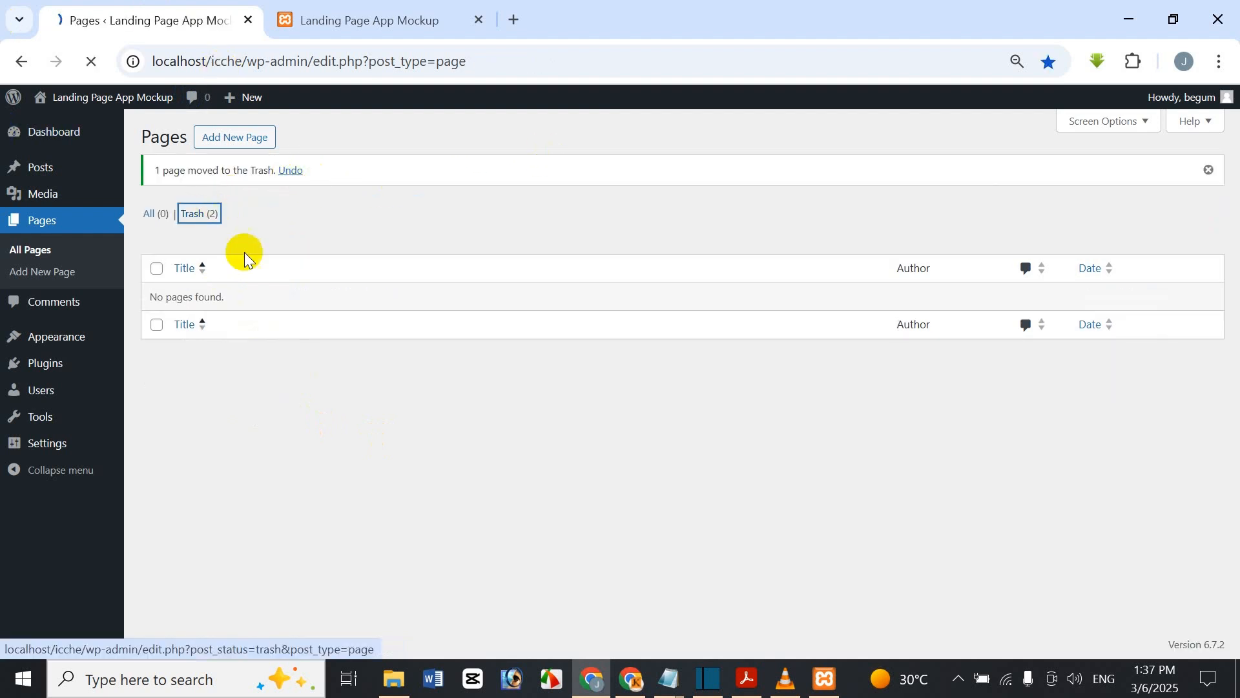
left_click(252, 285)
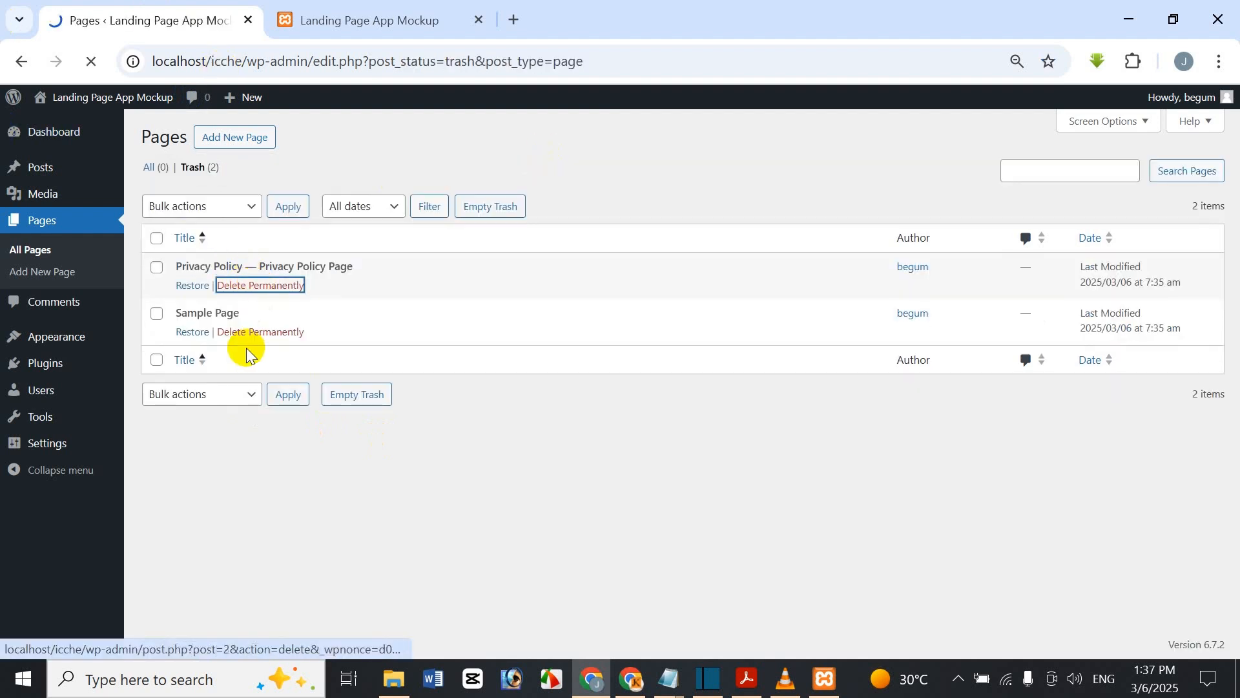
left_click(252, 333)
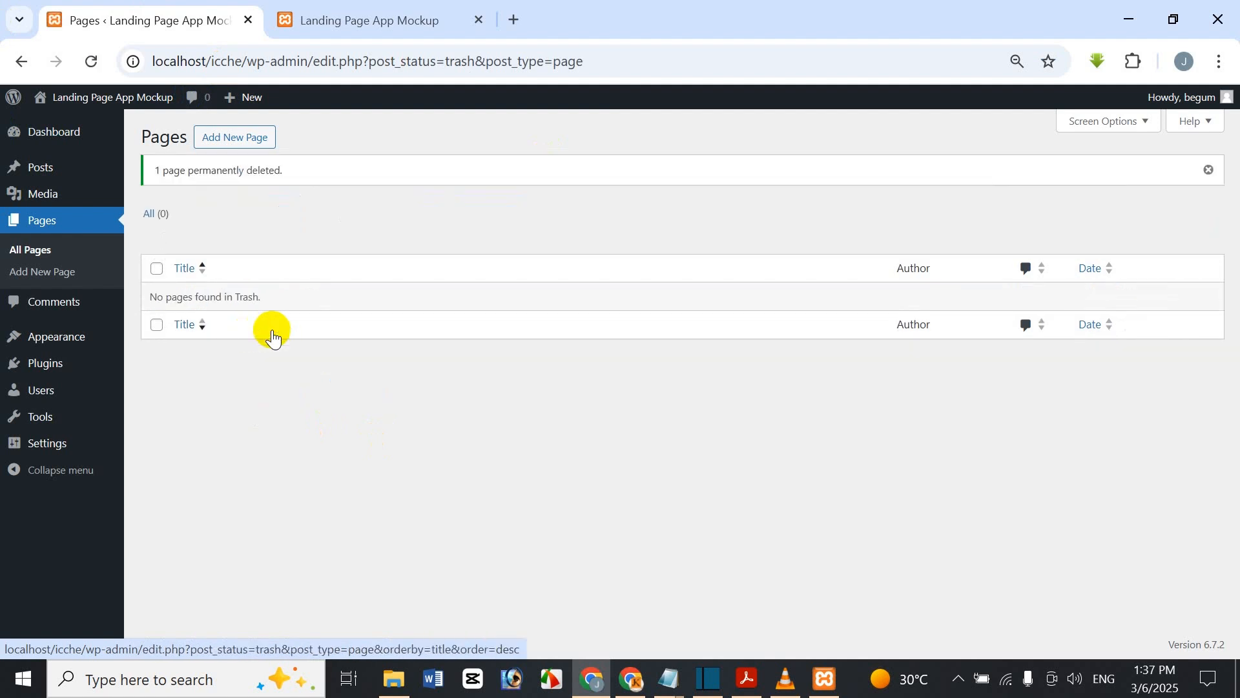
- Reload the site's front page and check its navigation and posts area for the deleted content
left_click(321, 20)
left_click(84, 62)
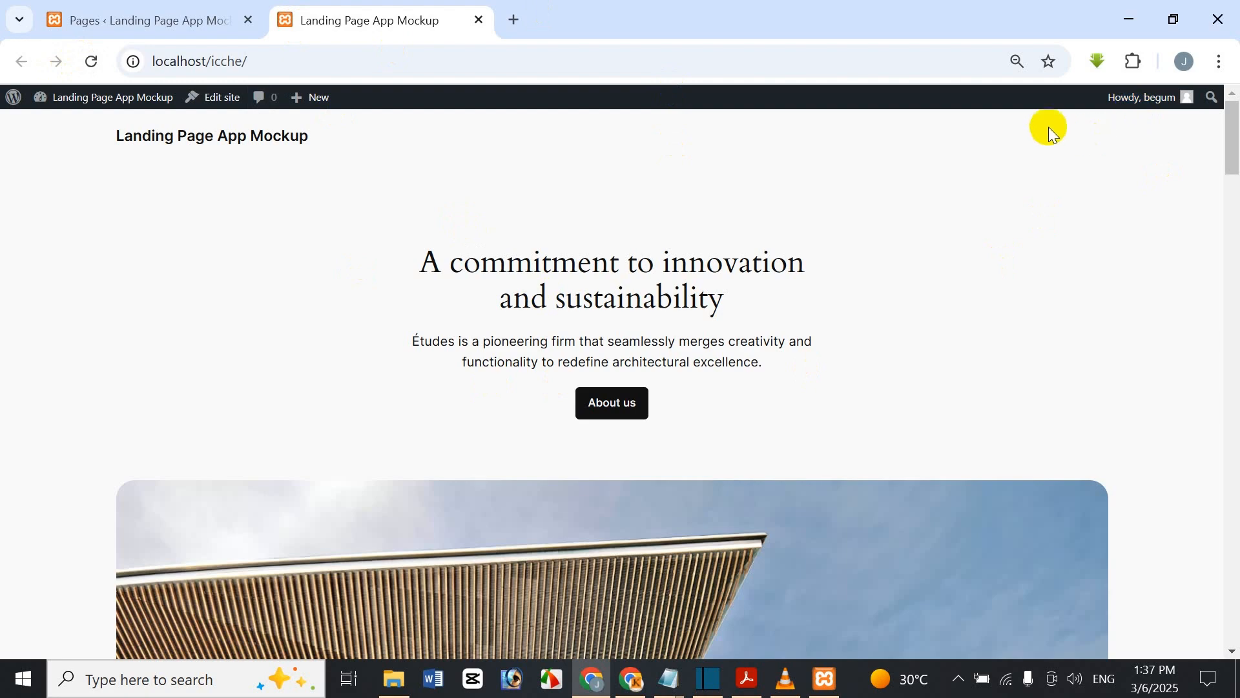
left_click_drag(1230, 130, 1227, 557)
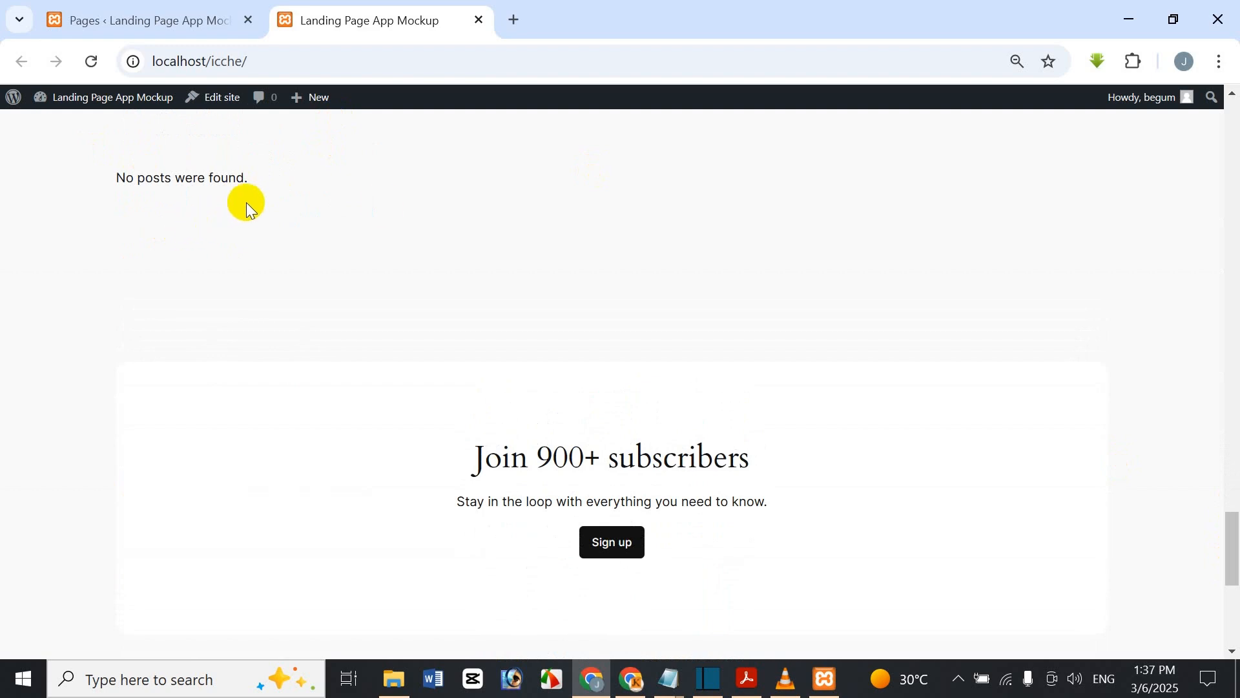
left_click_drag(1232, 562, 1182, 122)
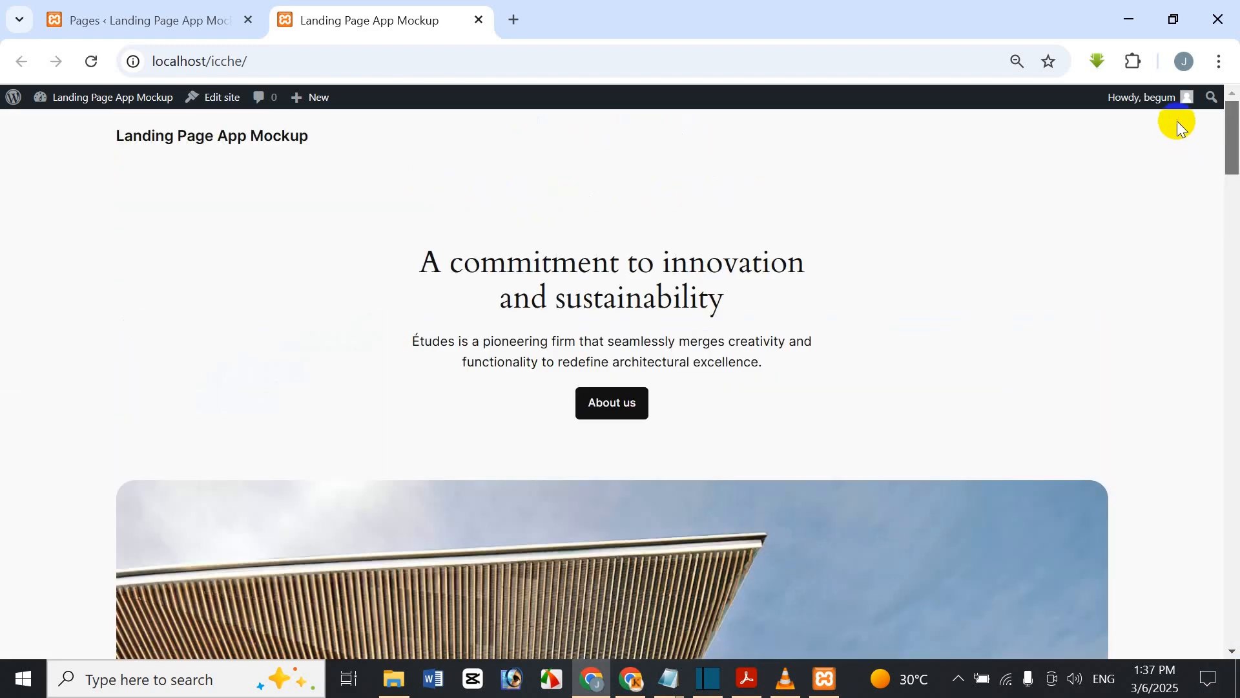
- Open the installed plugins and bulk delete all of them: Elementor, Elementor Pro and WP Reset
left_click(76, 6)
mouse_move(14, 341)
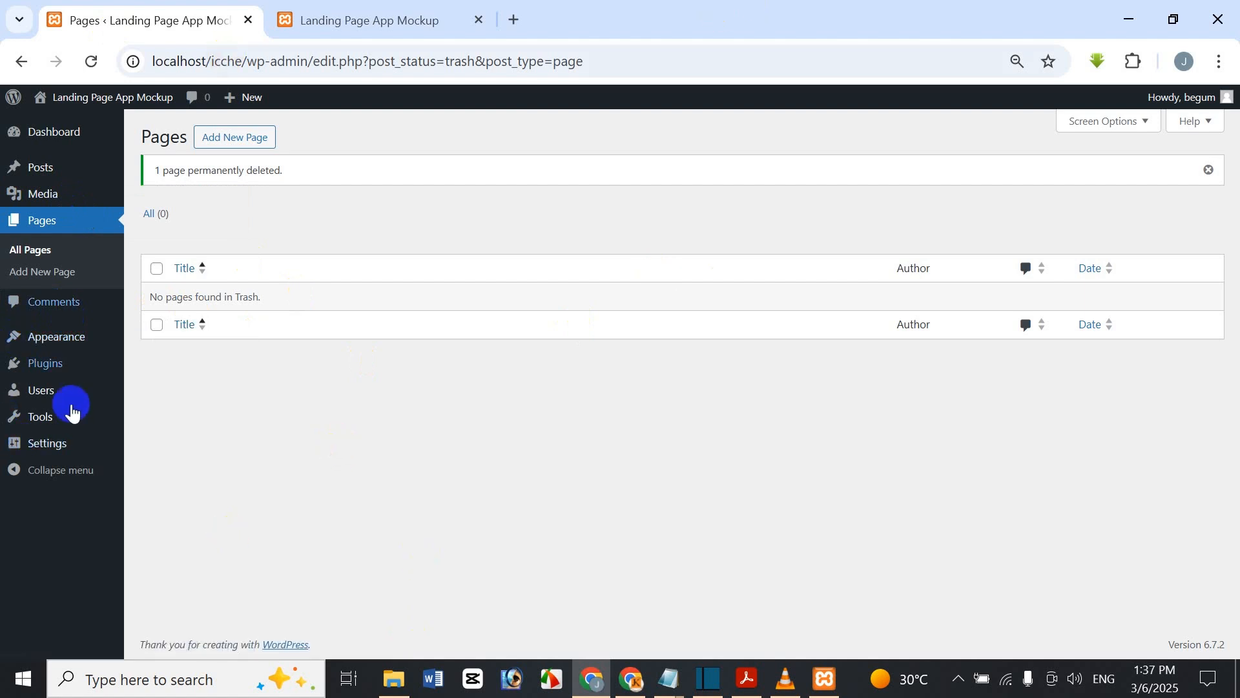
mouse_move(65, 373)
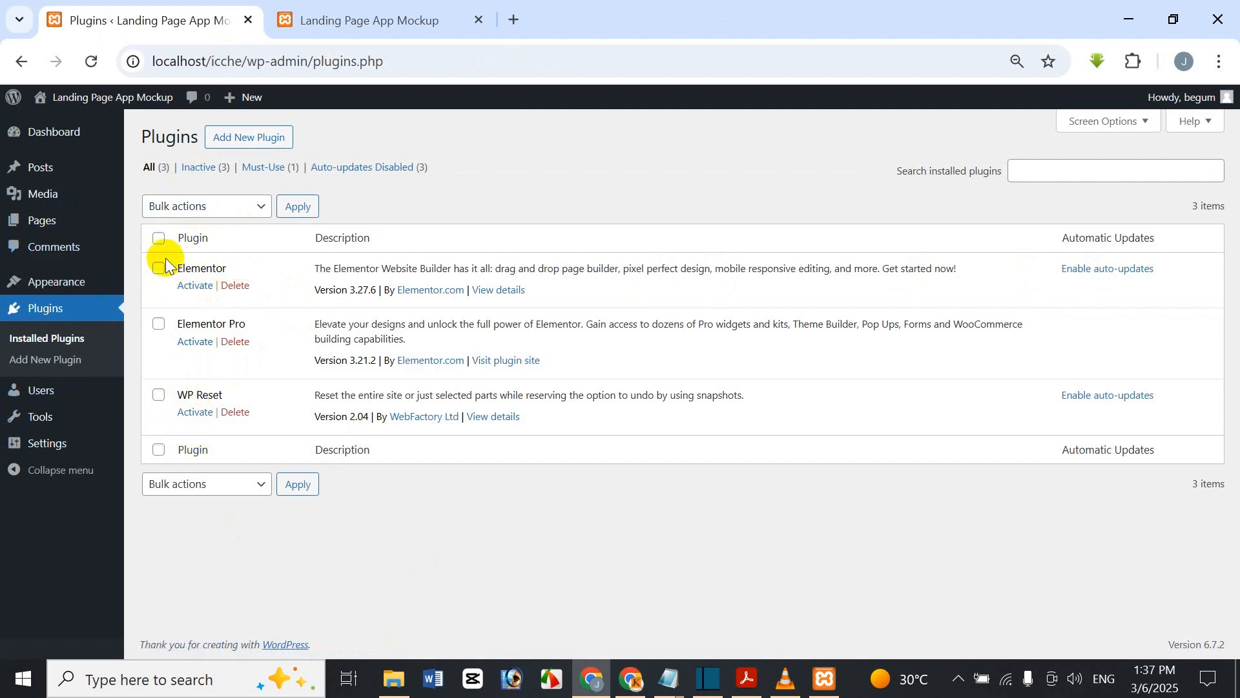
left_click(158, 237)
left_click(194, 206)
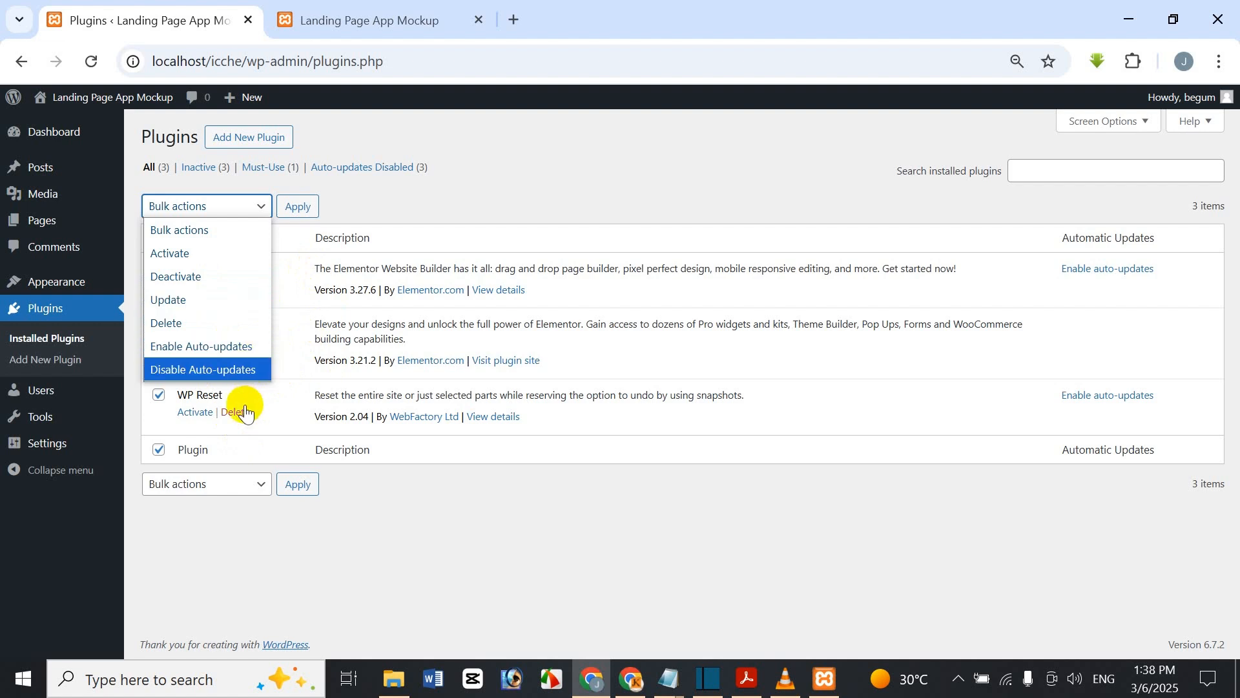
left_click(194, 322)
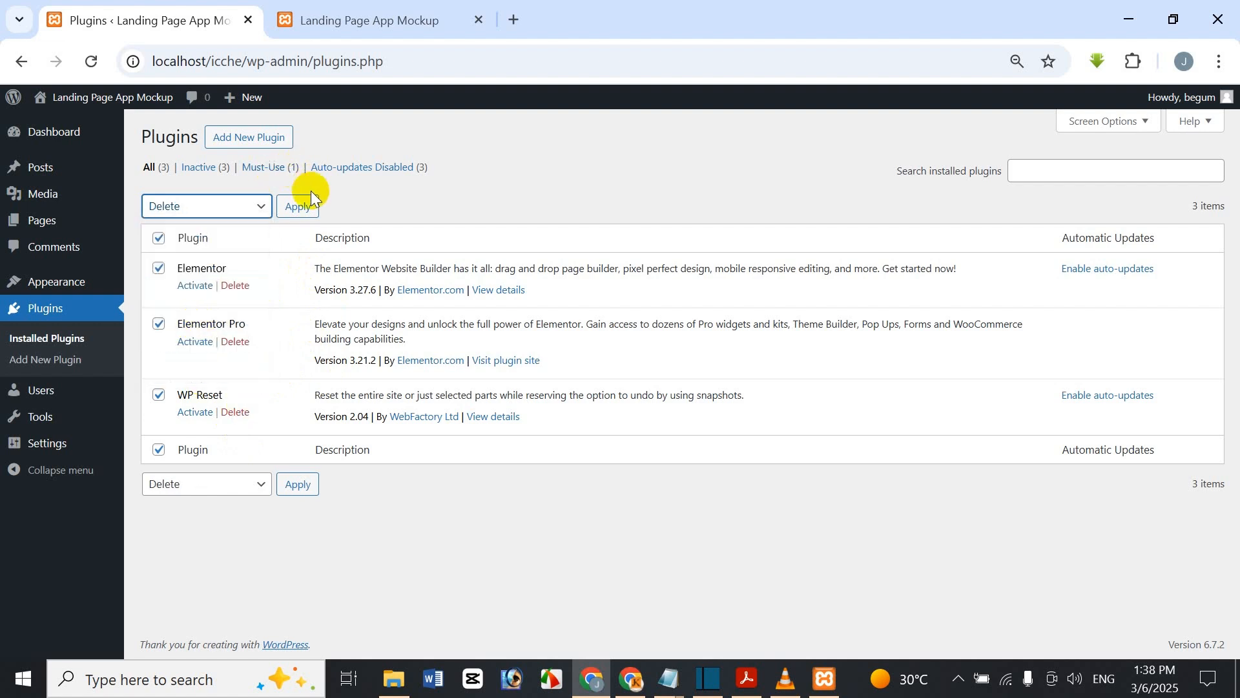
left_click(308, 202)
left_click(708, 204)
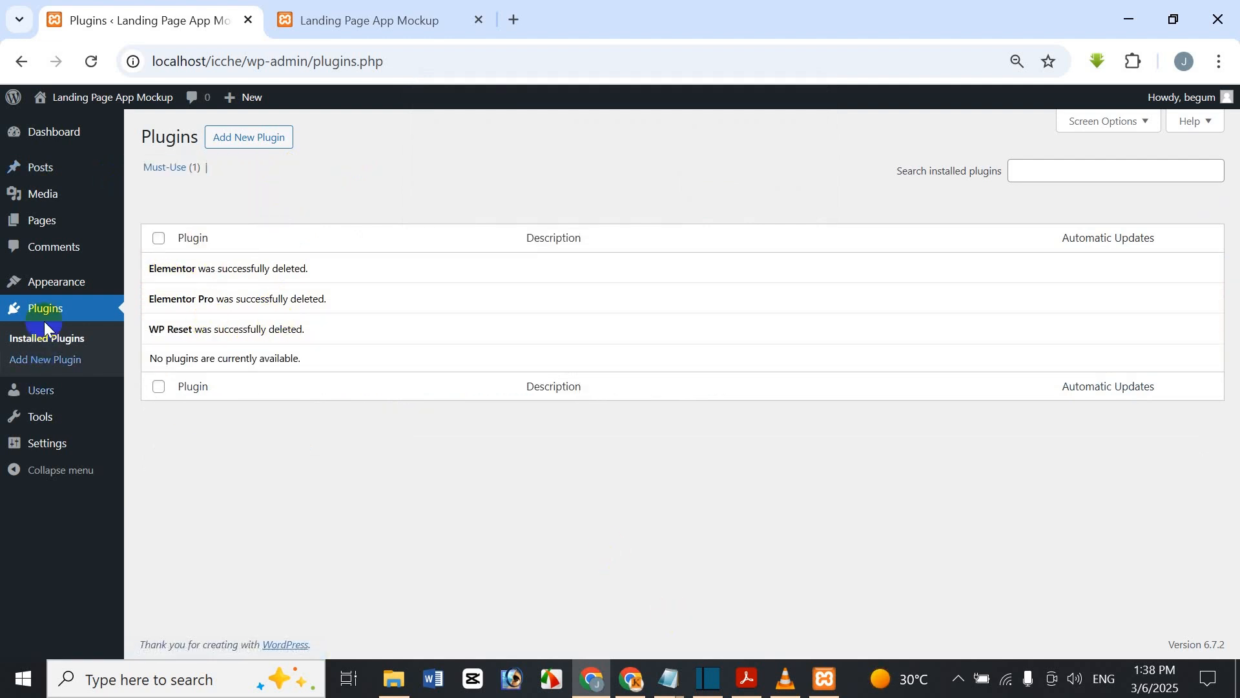
- Open the installed themes and go on to the page for adding a new theme
mouse_move(54, 277)
left_click(51, 288)
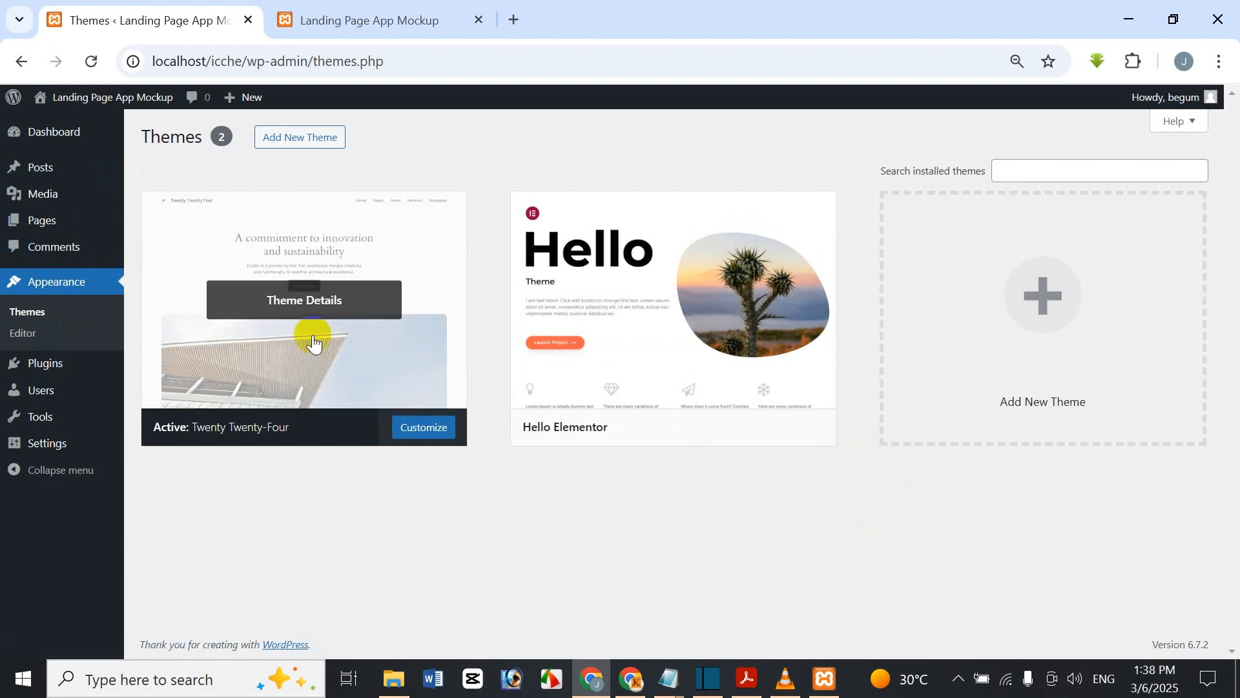
left_click(1001, 170)
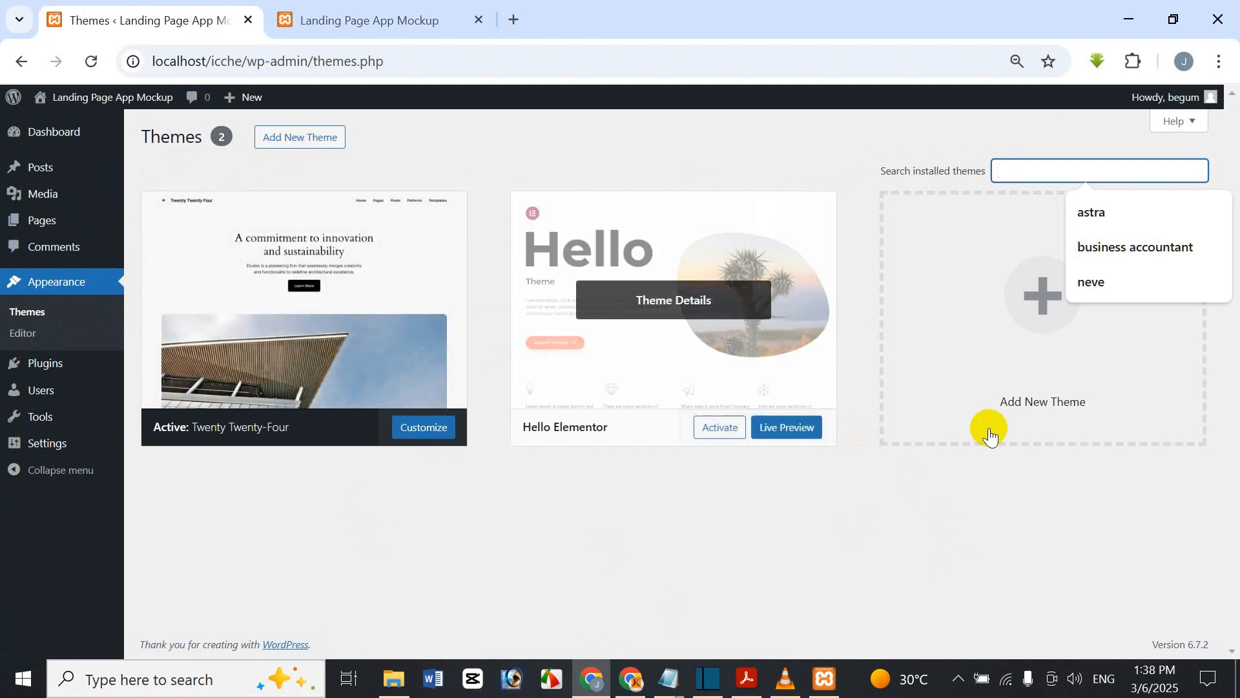
left_click(1091, 324)
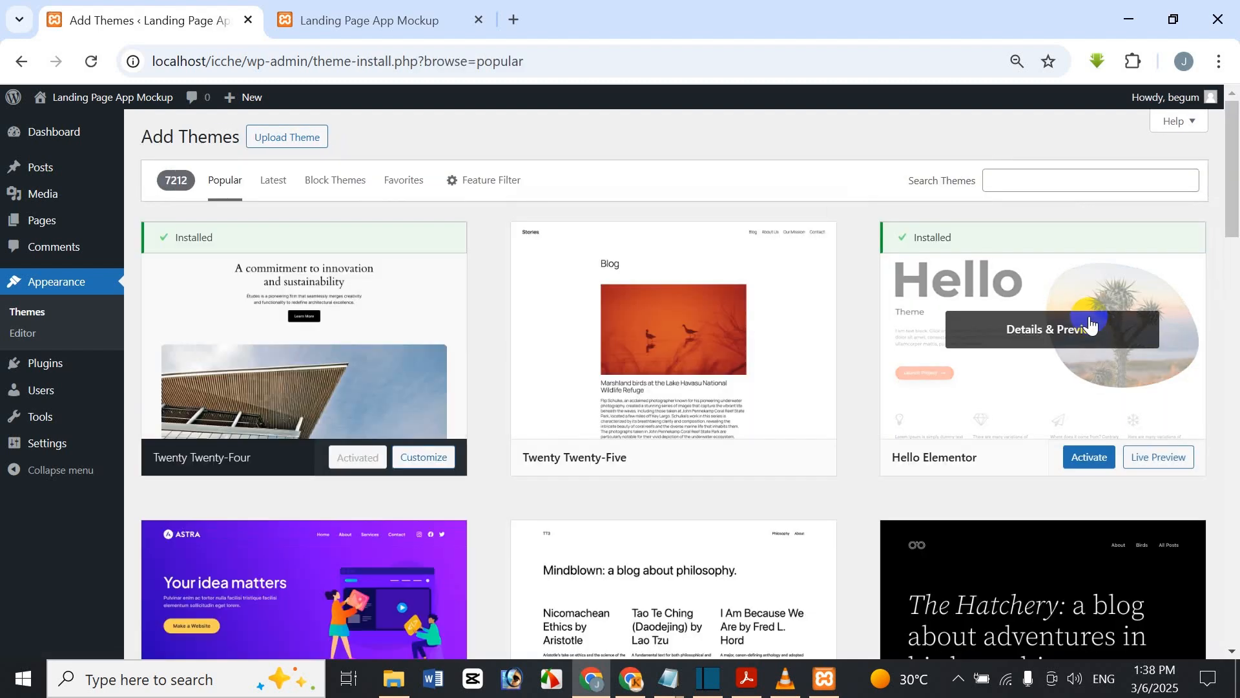
- Browse the popular themes available to install and compare with the site's front page
scroll(673, 369, "down", 3)
scroll(678, 365, "up", 3)
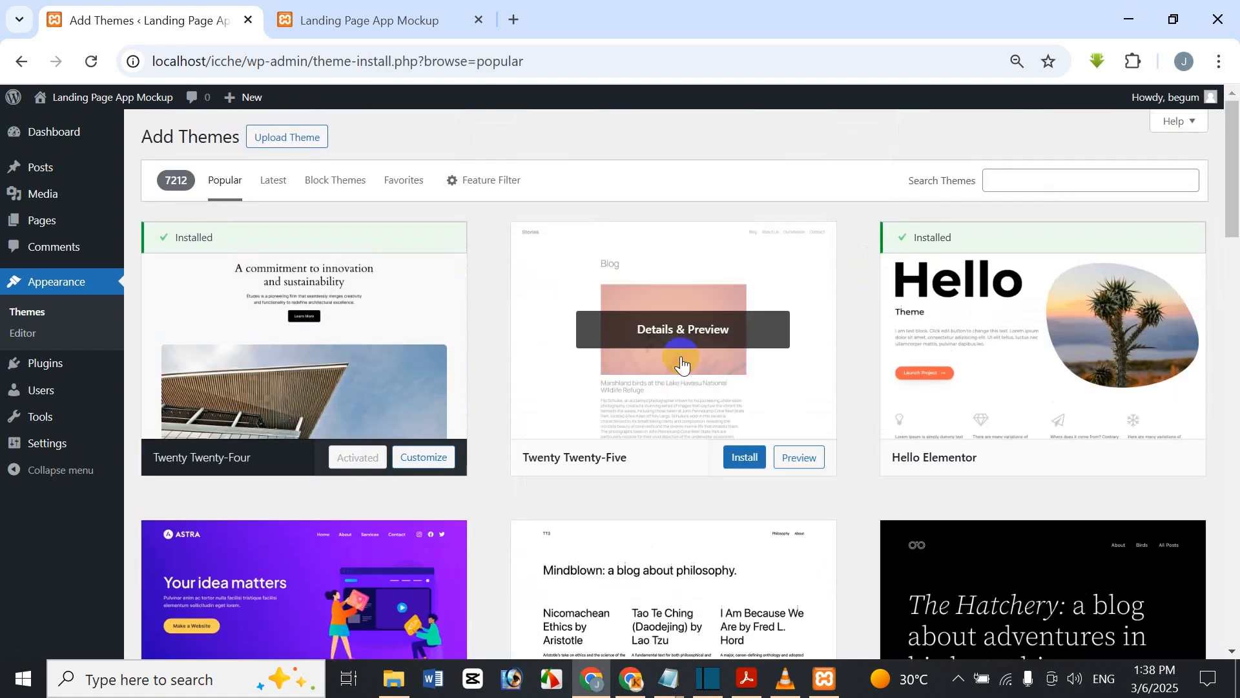
scroll(691, 362, "down", 3)
scroll(692, 361, "up", 3)
left_click(385, 18)
left_click(148, 20)
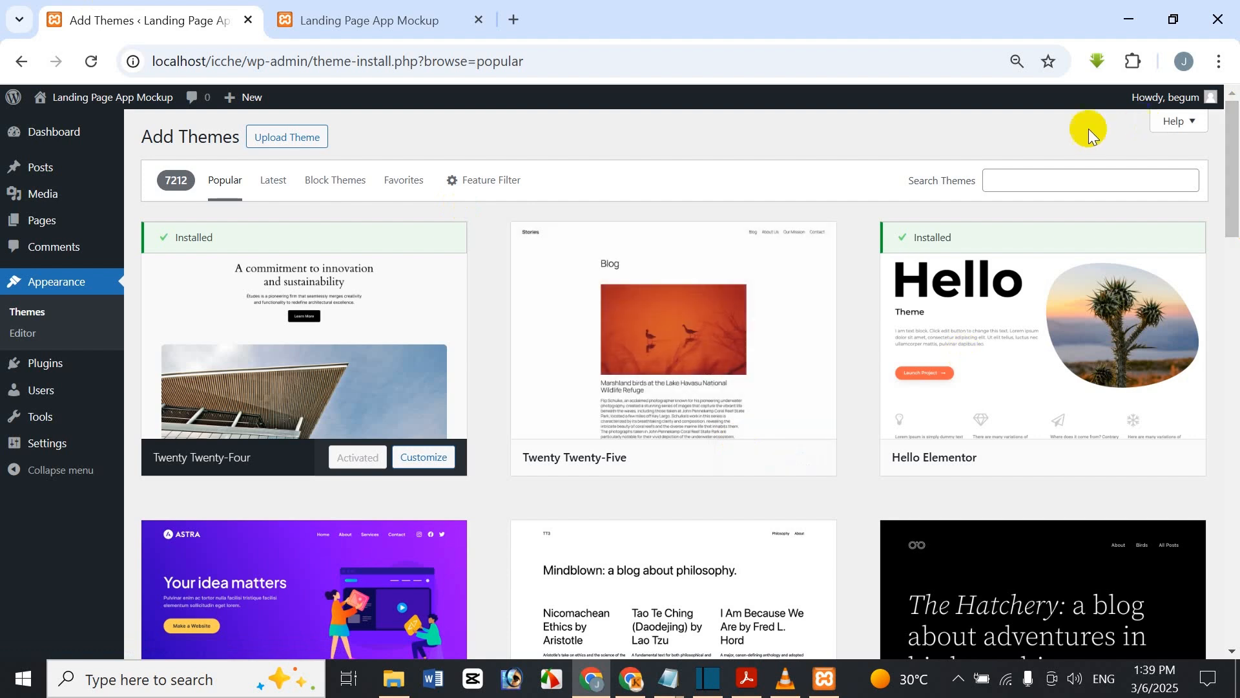
- Search the theme directory for woostify, then install and activate the Woostify theme
left_click(1016, 188)
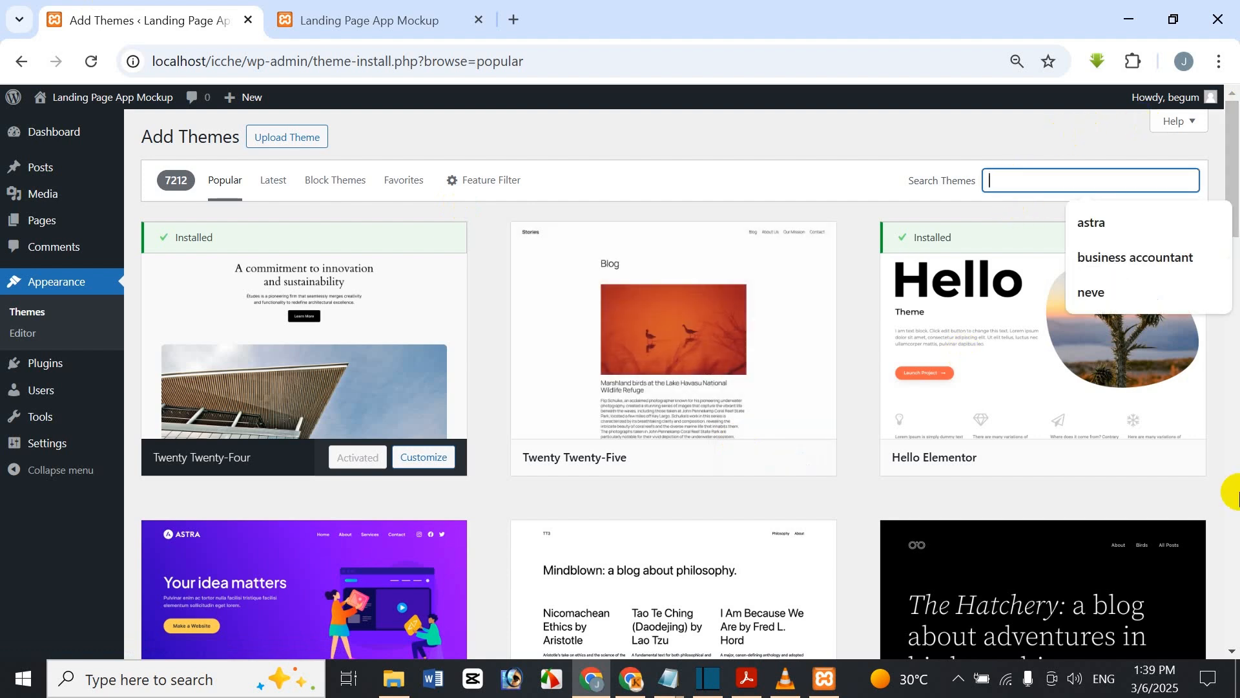
type("woostify")
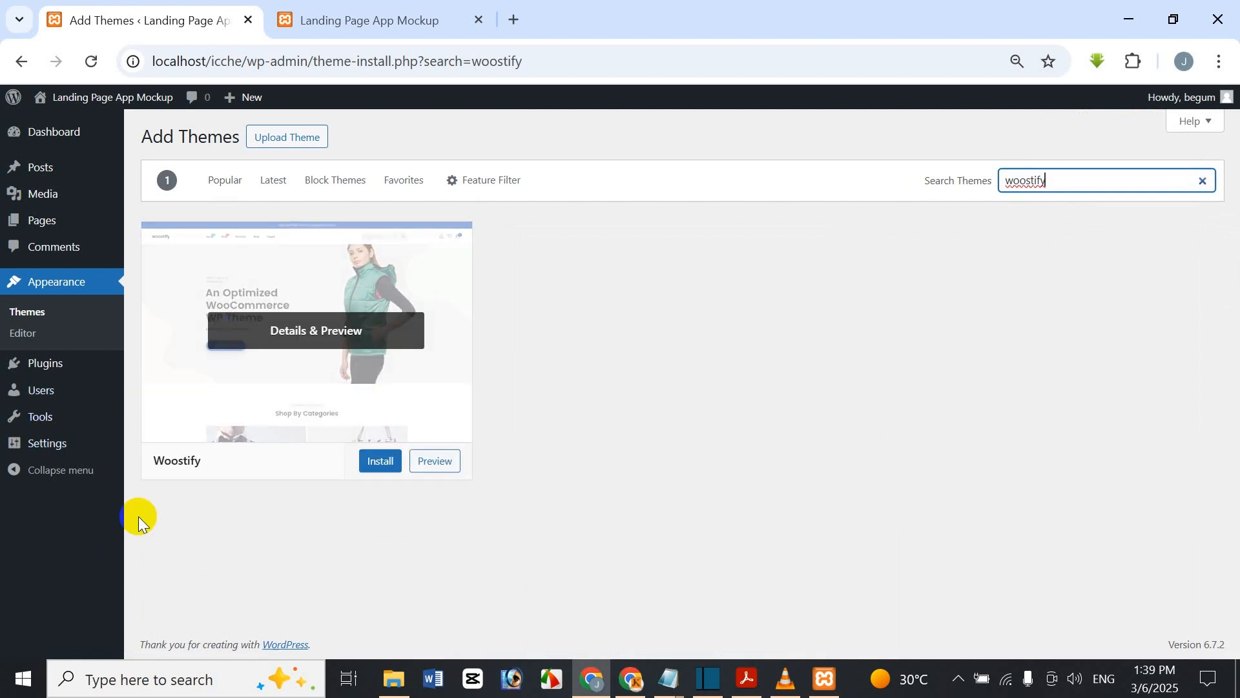
left_click(396, 477)
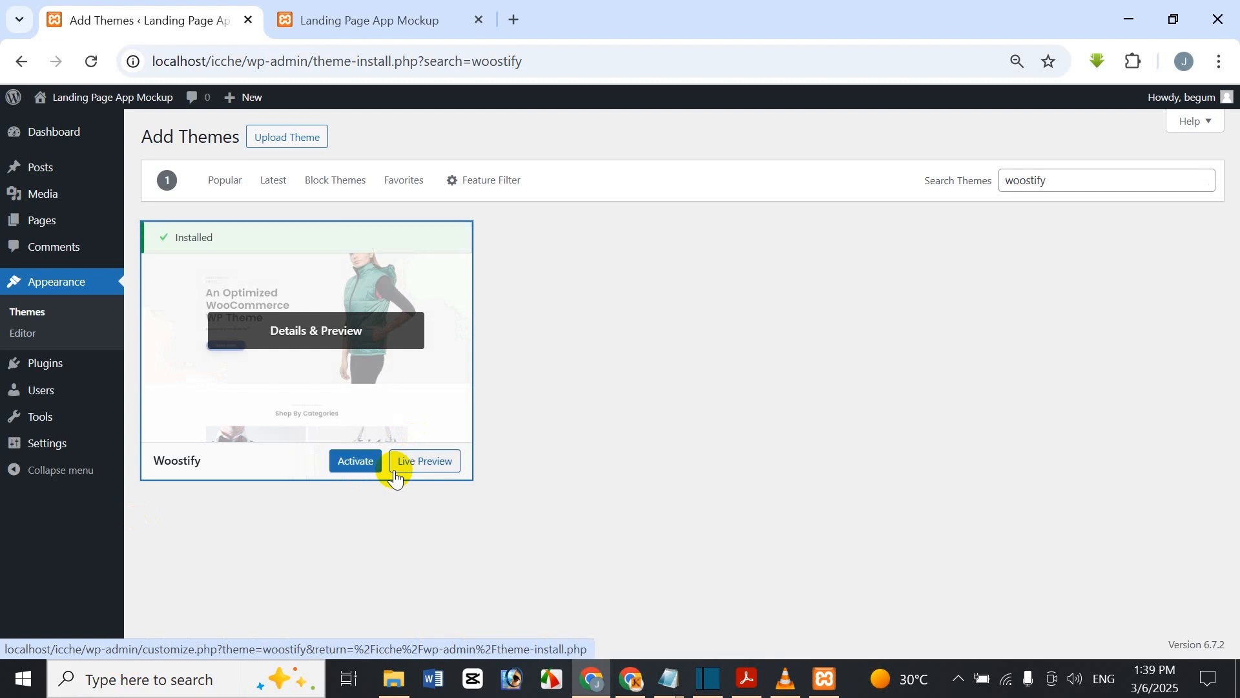
left_click(351, 462)
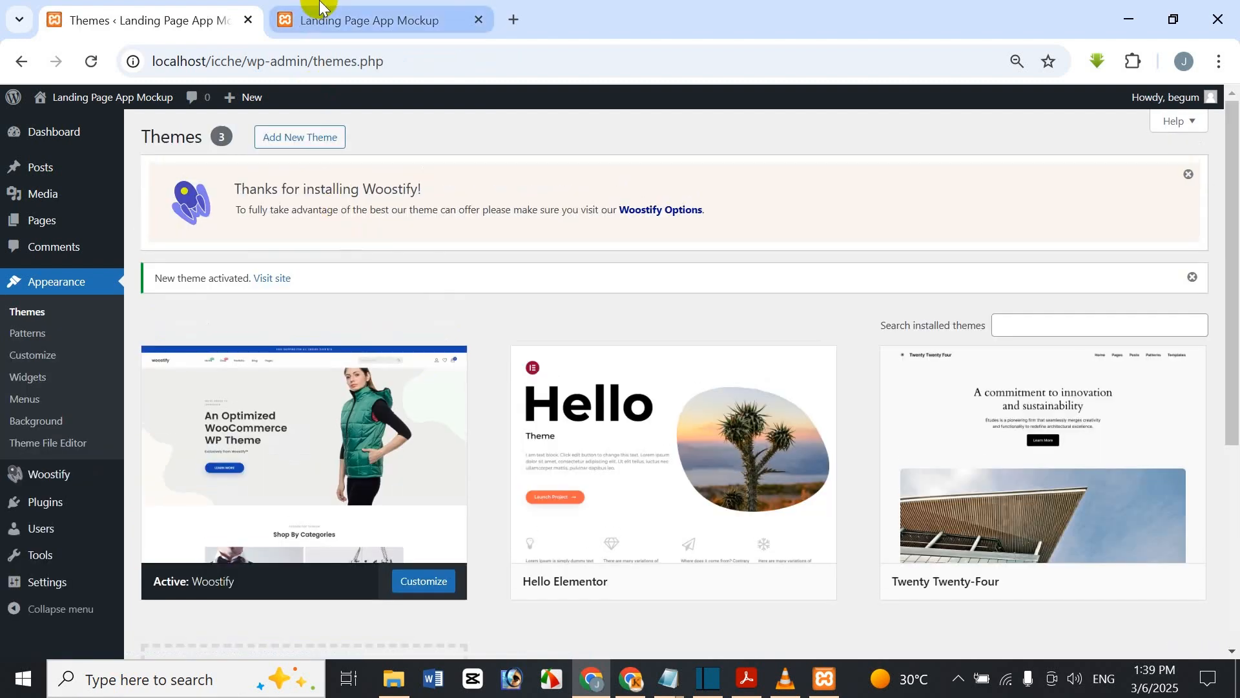
- Reload the site's front page and examine its layout and sidebar under the Woostify theme
left_click(321, 8)
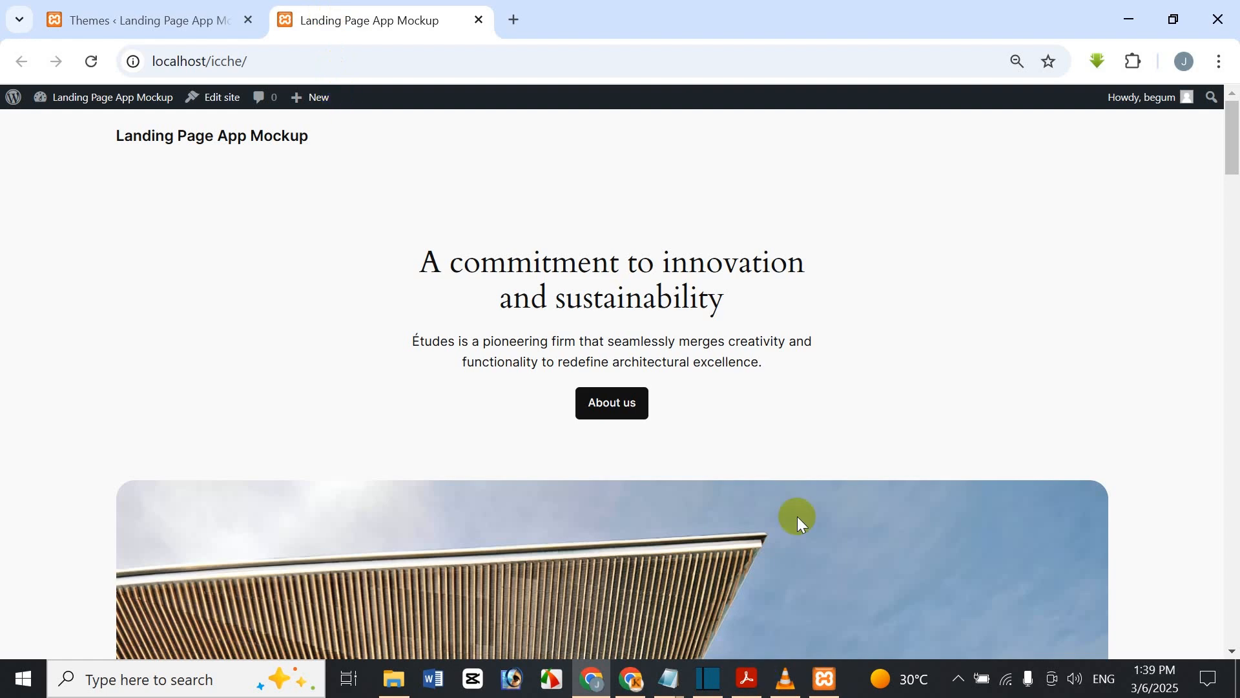
scroll(797, 514, "down", 4)
left_click(96, 62)
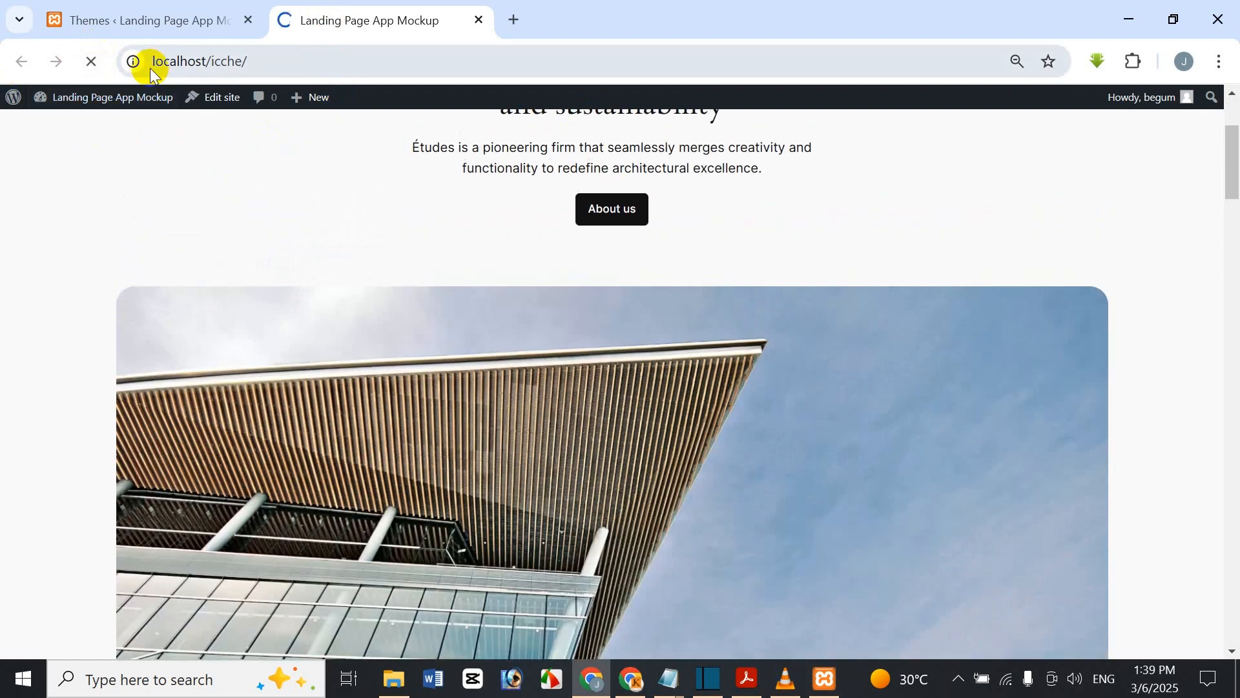
left_click(155, 14)
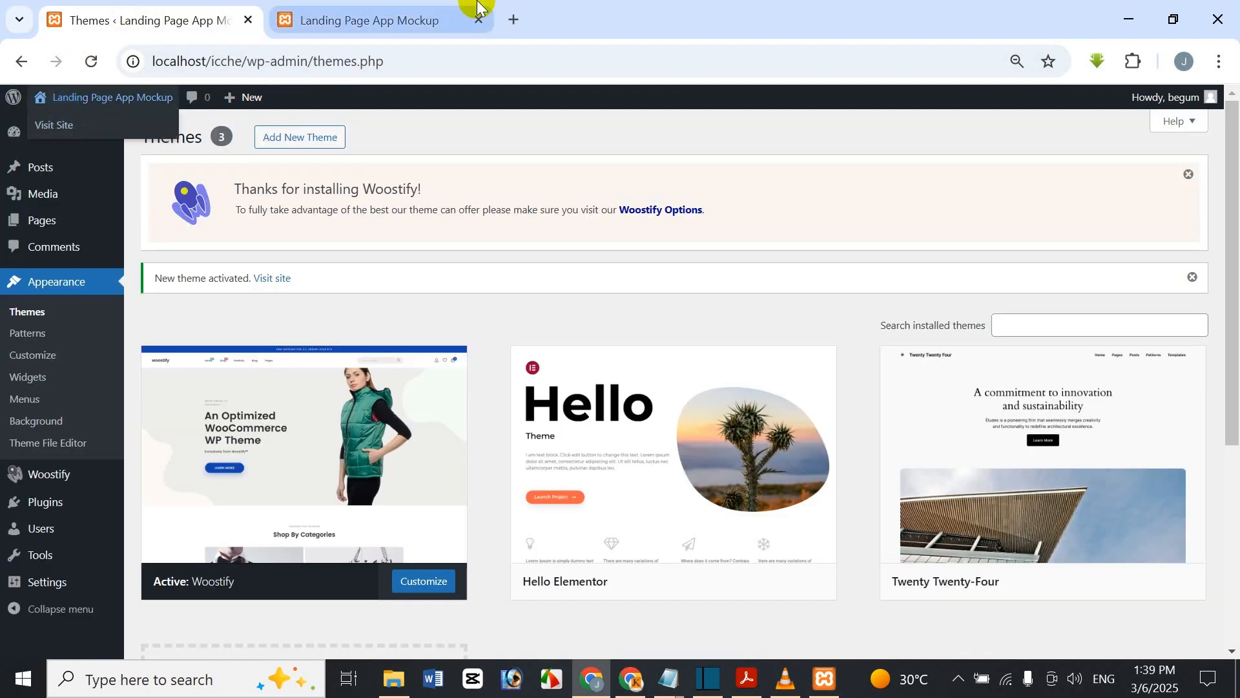
left_click(453, 15)
left_click_drag(1236, 474, 1211, 134)
left_click(75, 20)
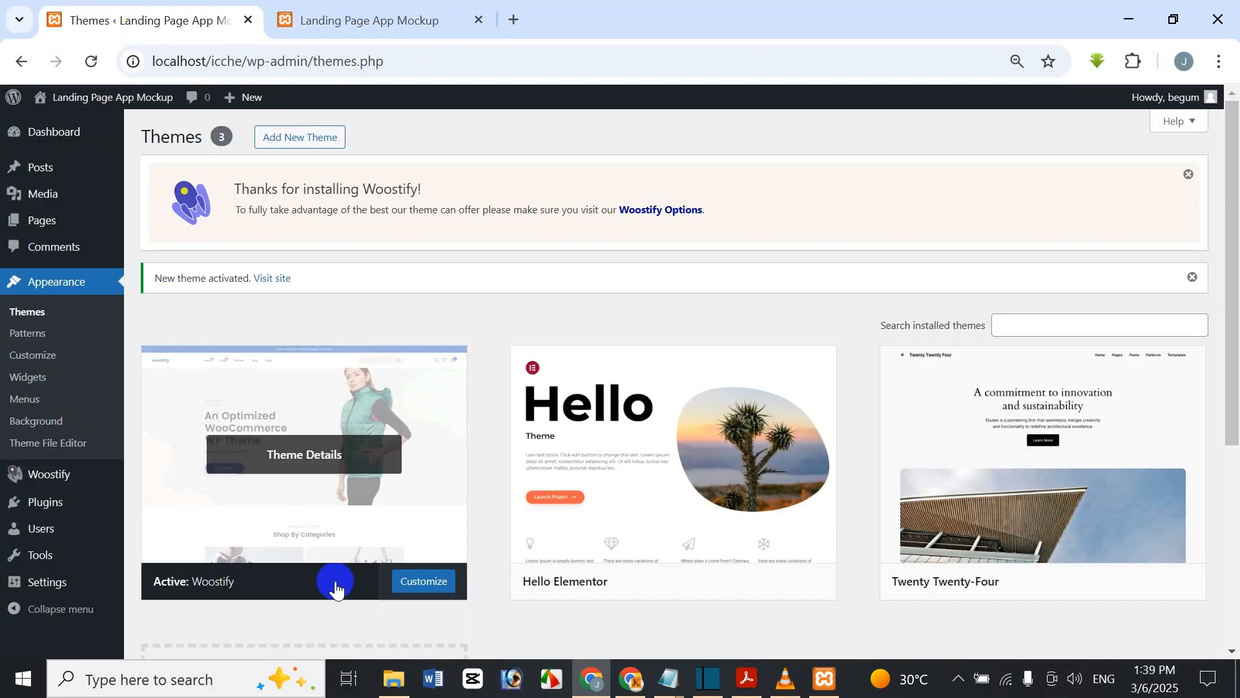
left_click(358, 8)
scroll(385, 564, "down", 3)
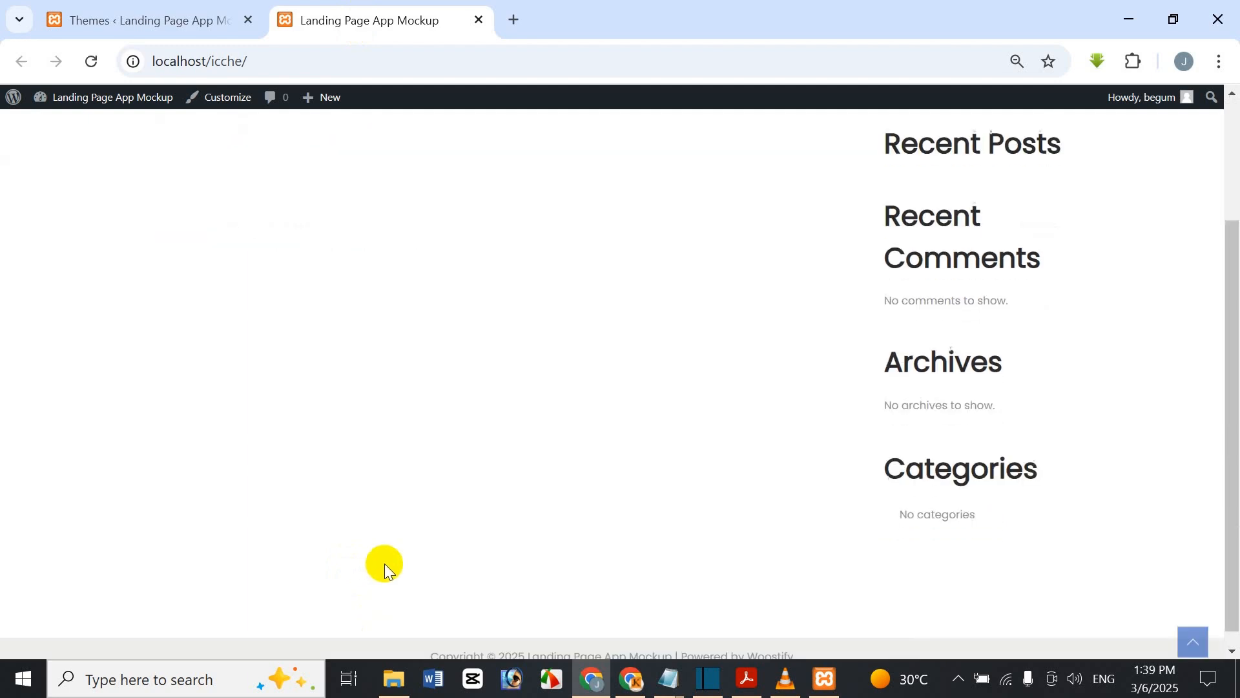
scroll(389, 564, "up", 3)
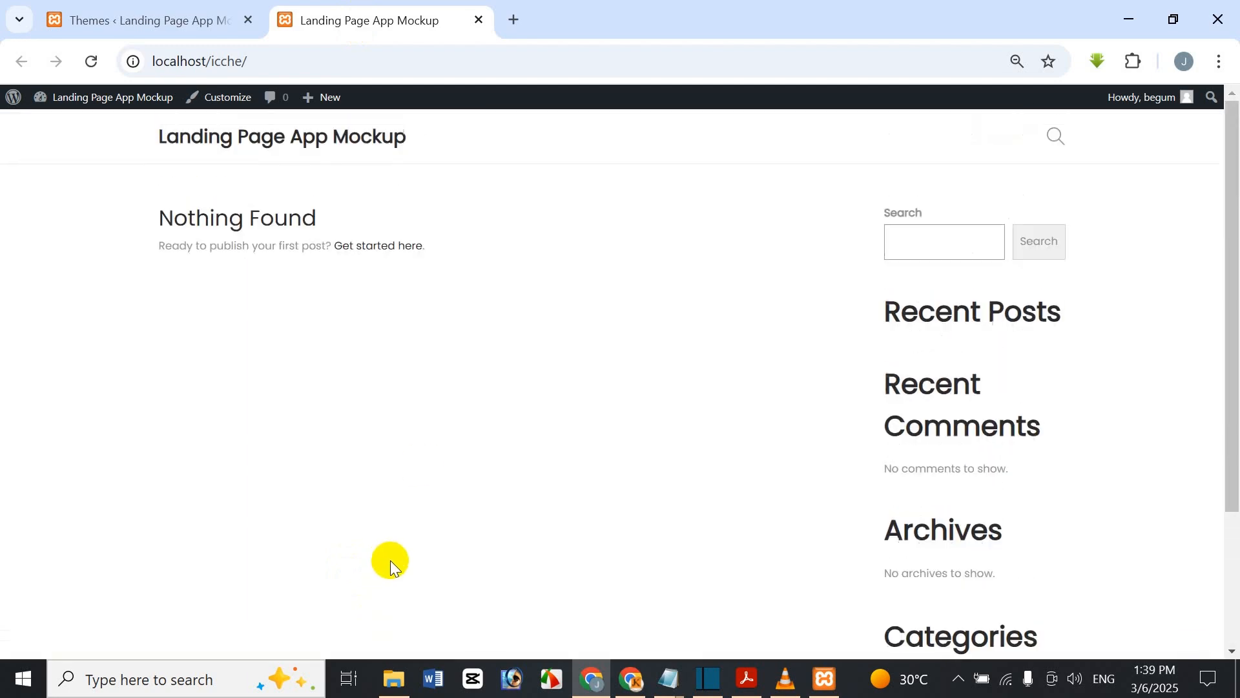
- Return to the admin area, open the page for adding plugins and browse the featured ones
left_click(52, 13)
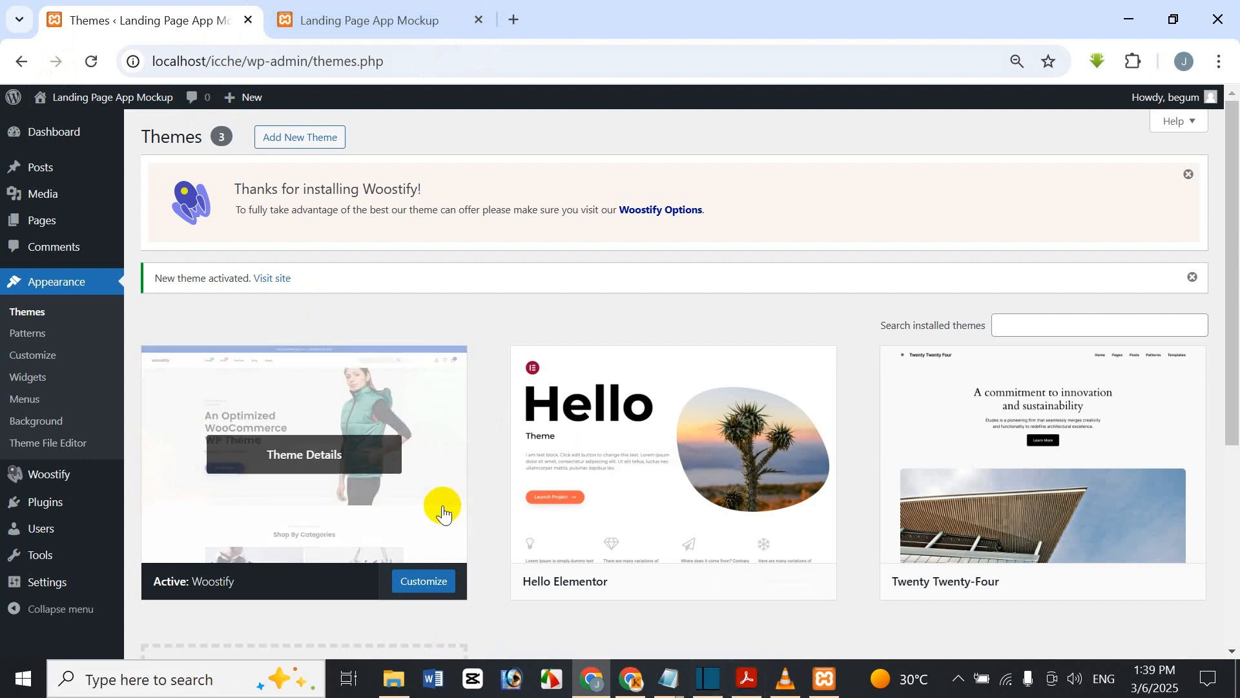
mouse_move(79, 510)
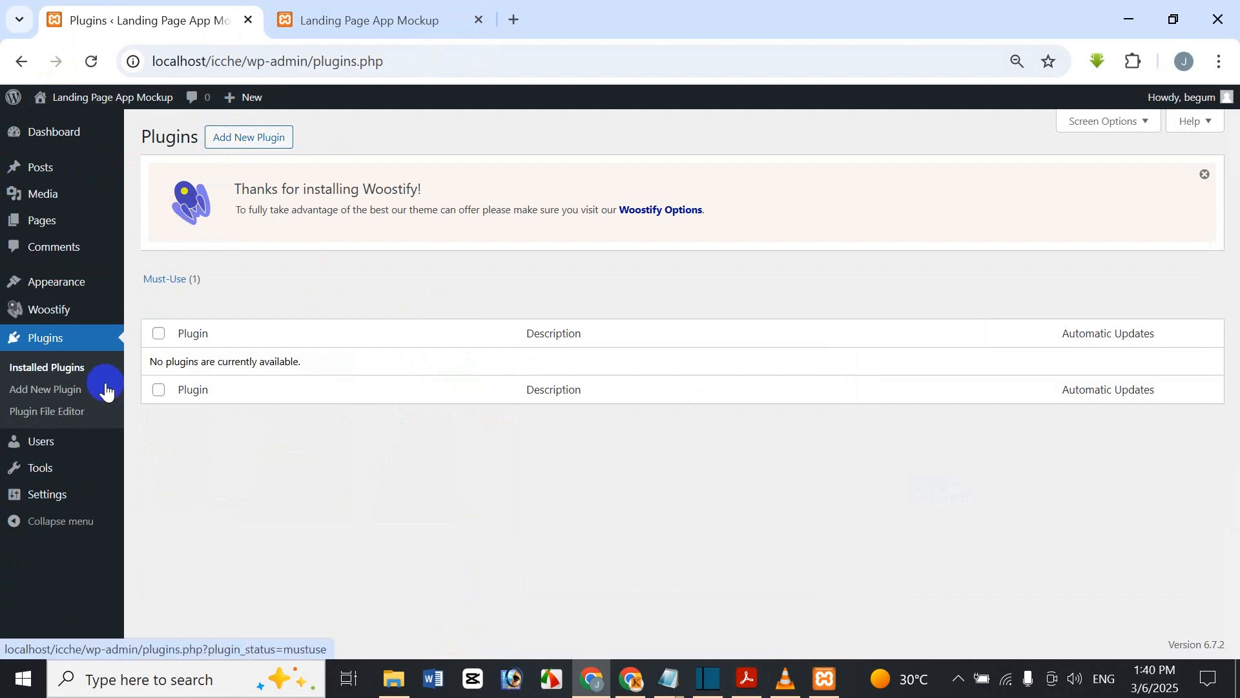
left_click(239, 149)
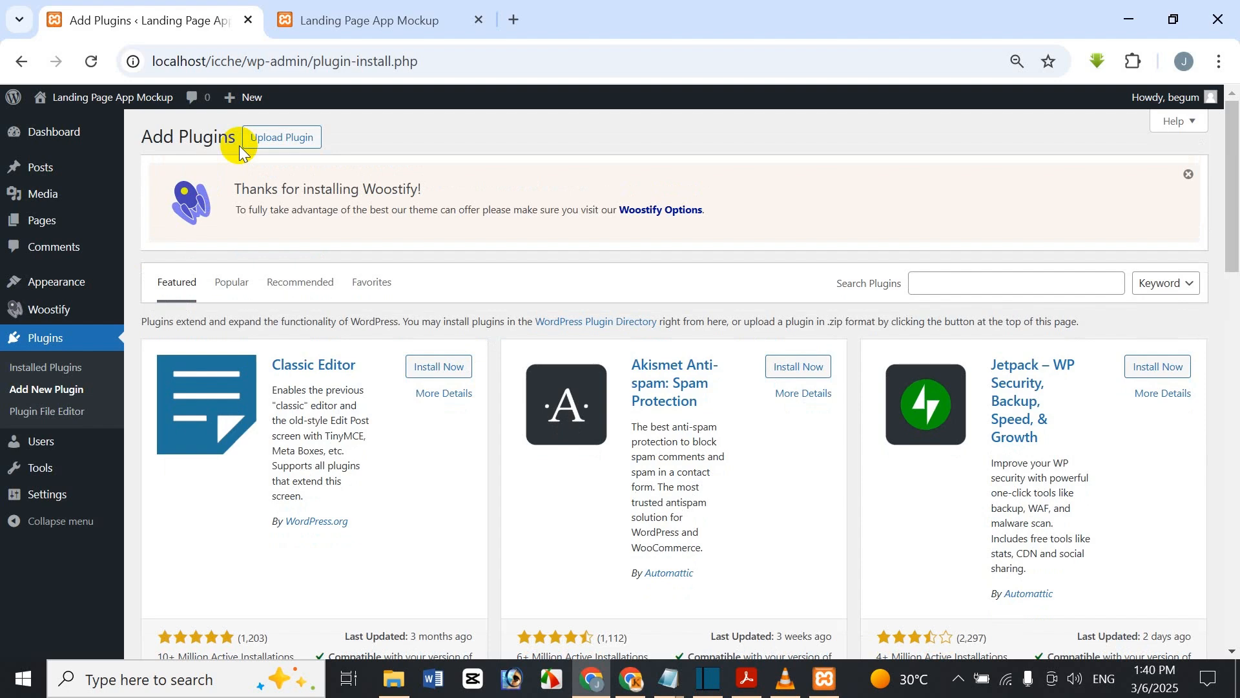
scroll(239, 145, "down", 6)
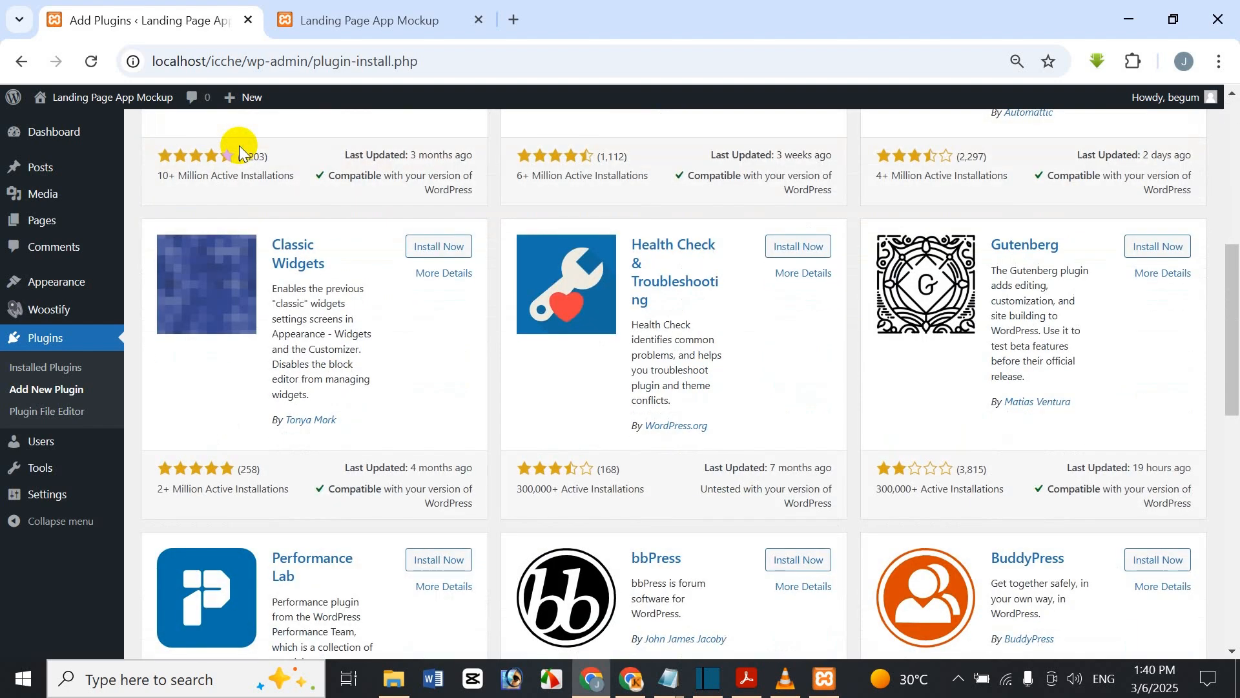
scroll(834, 514, "up", 6)
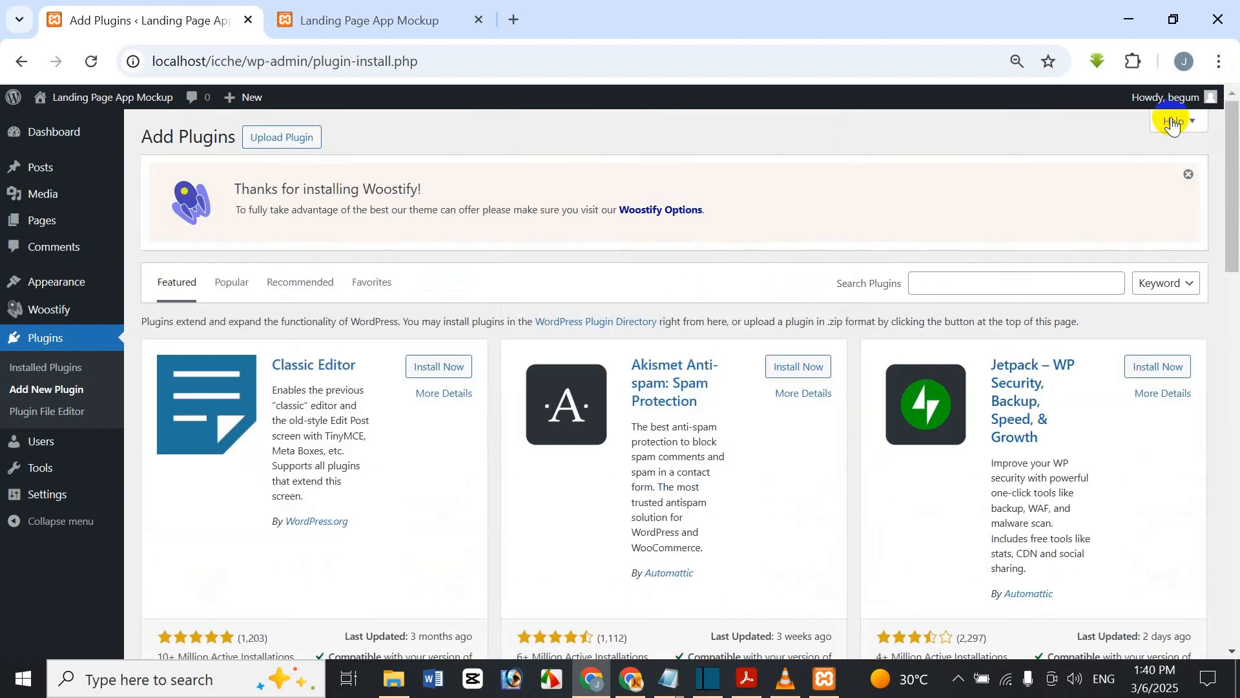
- Search the plugins for elementor, install and activate Elementor Website Builder, and close its onboarding setup
left_click(1023, 289)
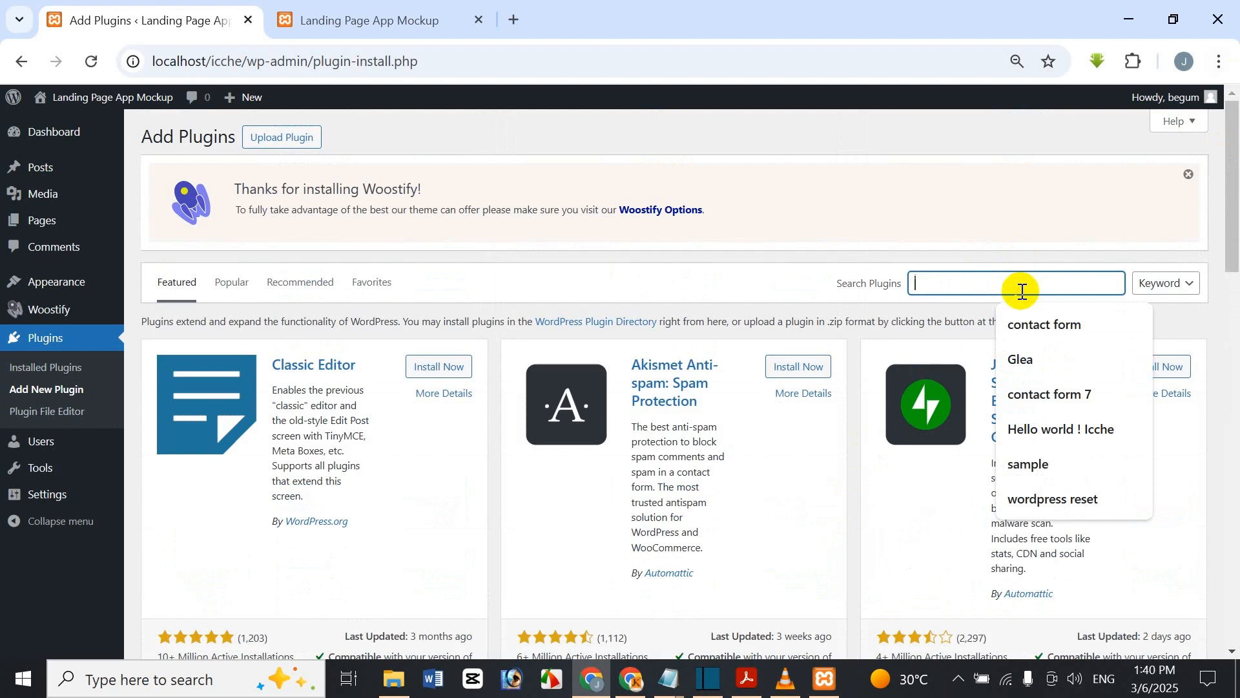
type("elementor")
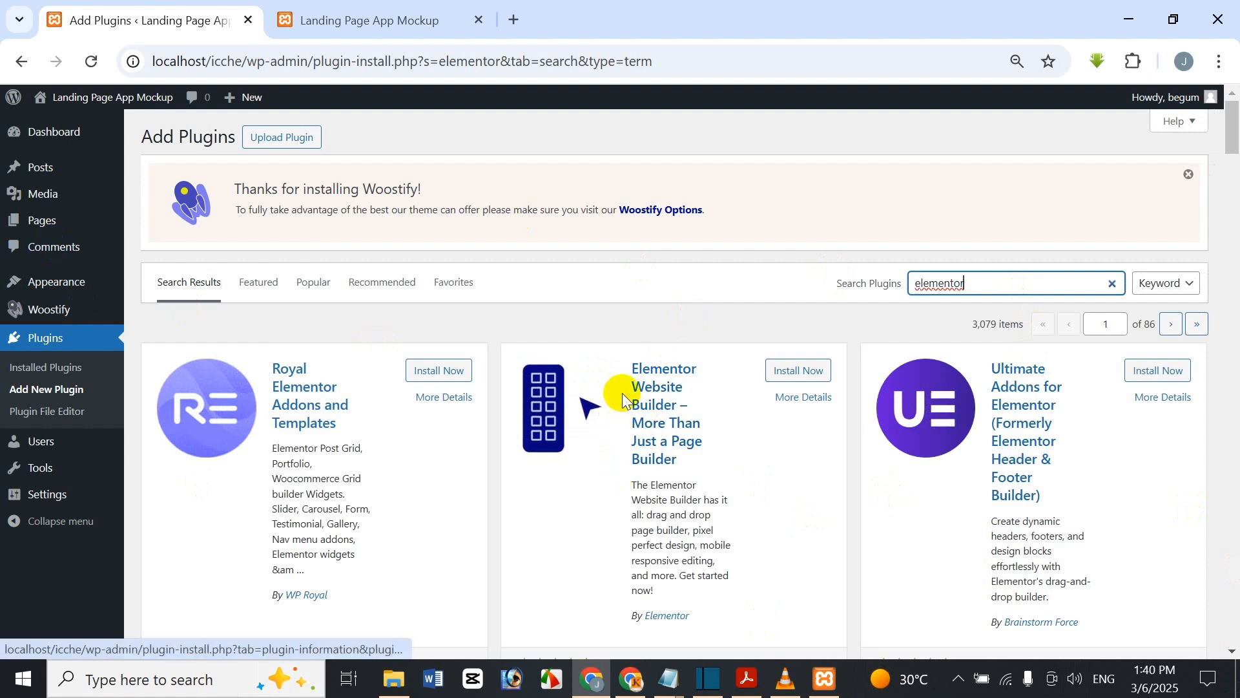
left_click(801, 372)
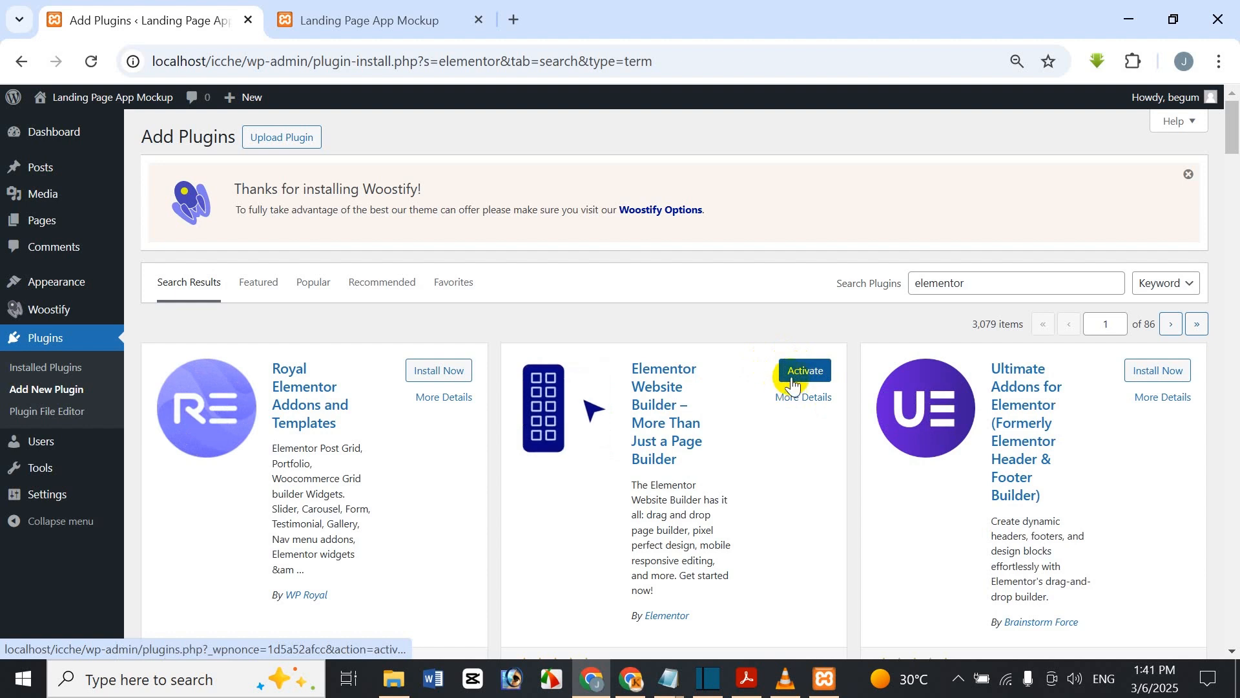
left_click(823, 374)
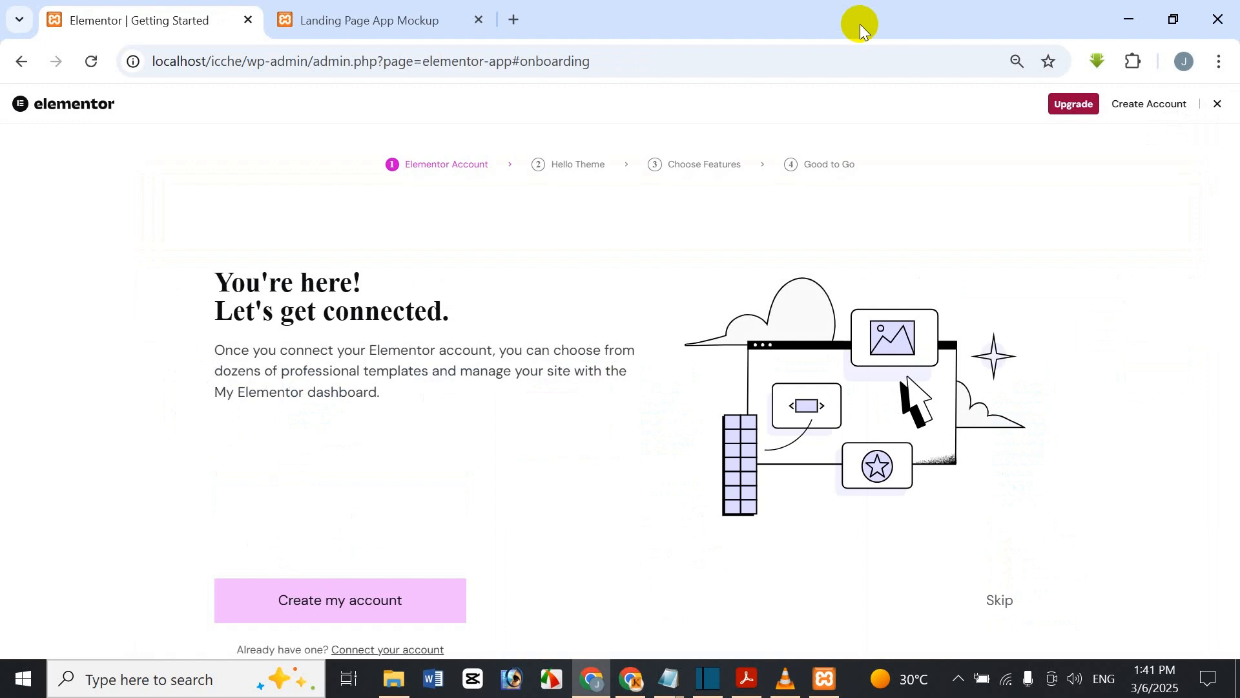
left_click(1218, 105)
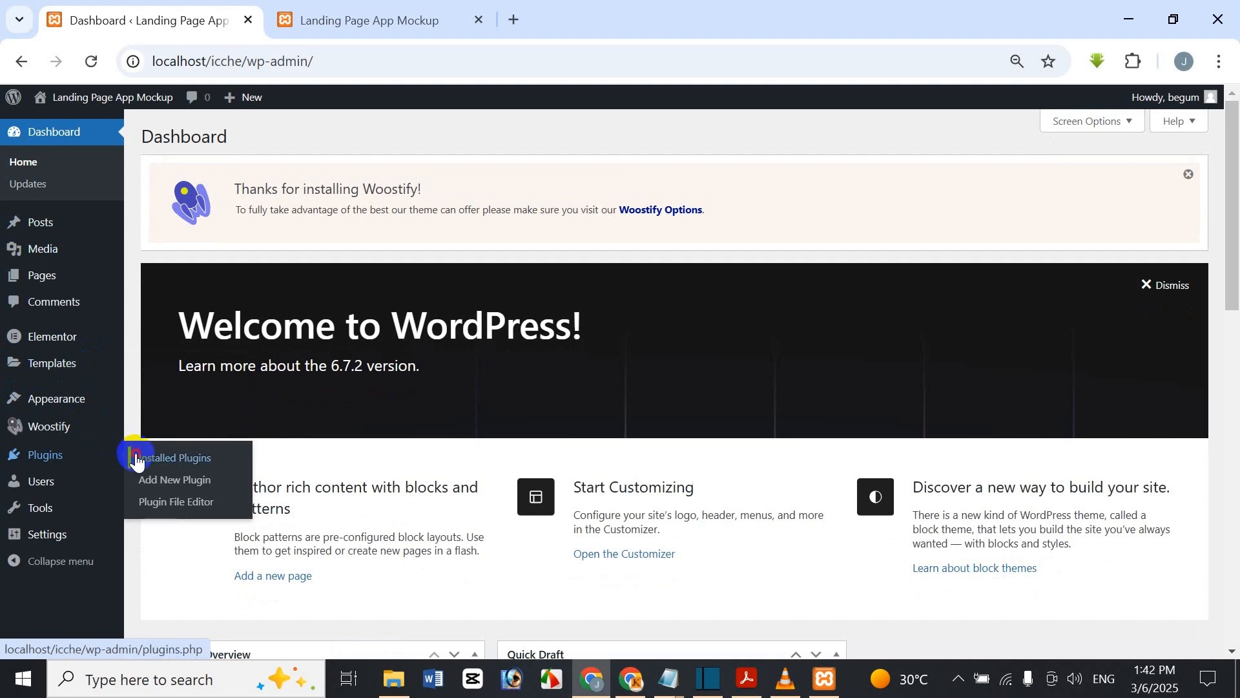
- Check the installed plugins list and go on to the page for adding a new plugin
left_click(139, 458)
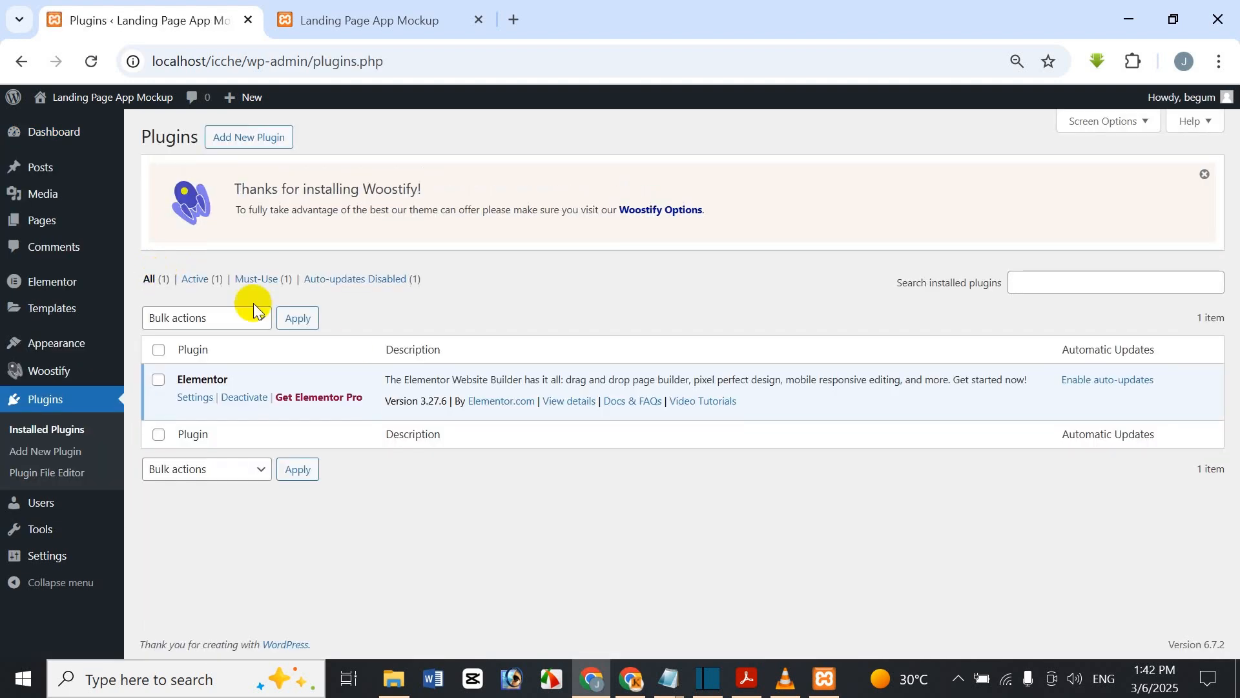
mouse_move(245, 101)
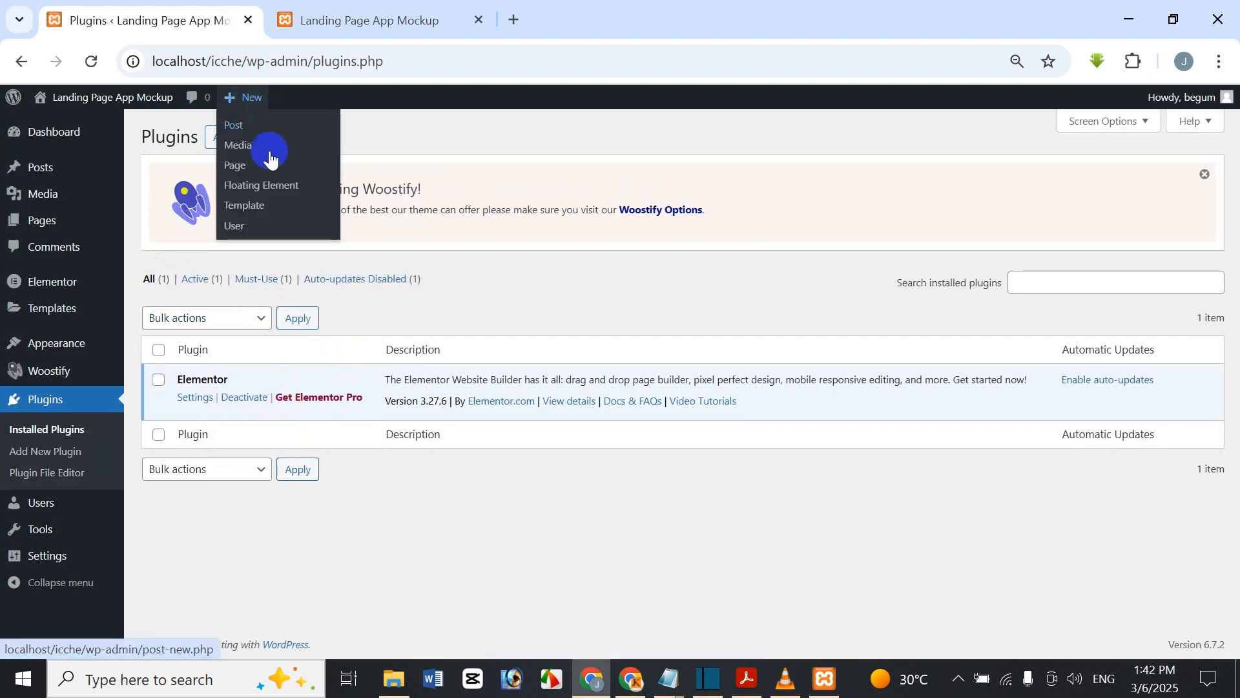
left_click(253, 134)
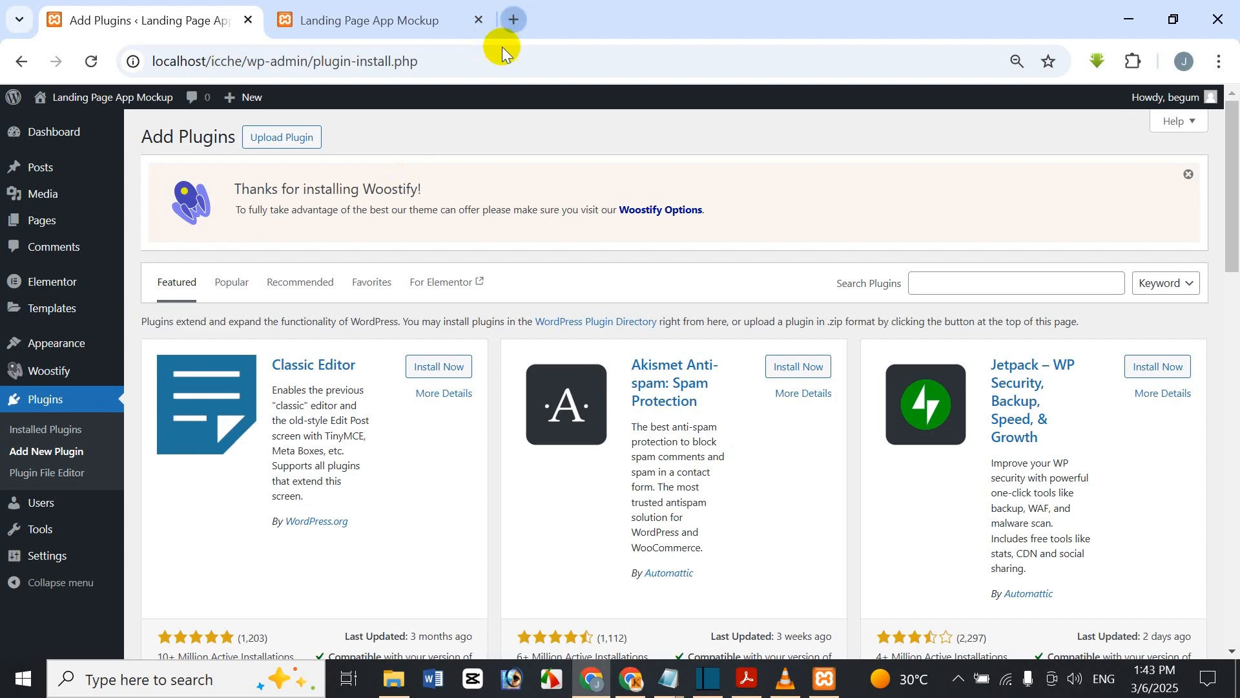
- Open elementor.com in a new browser tab and review the pricing plans of the Page Builder Pro Plugin
left_click(514, 19)
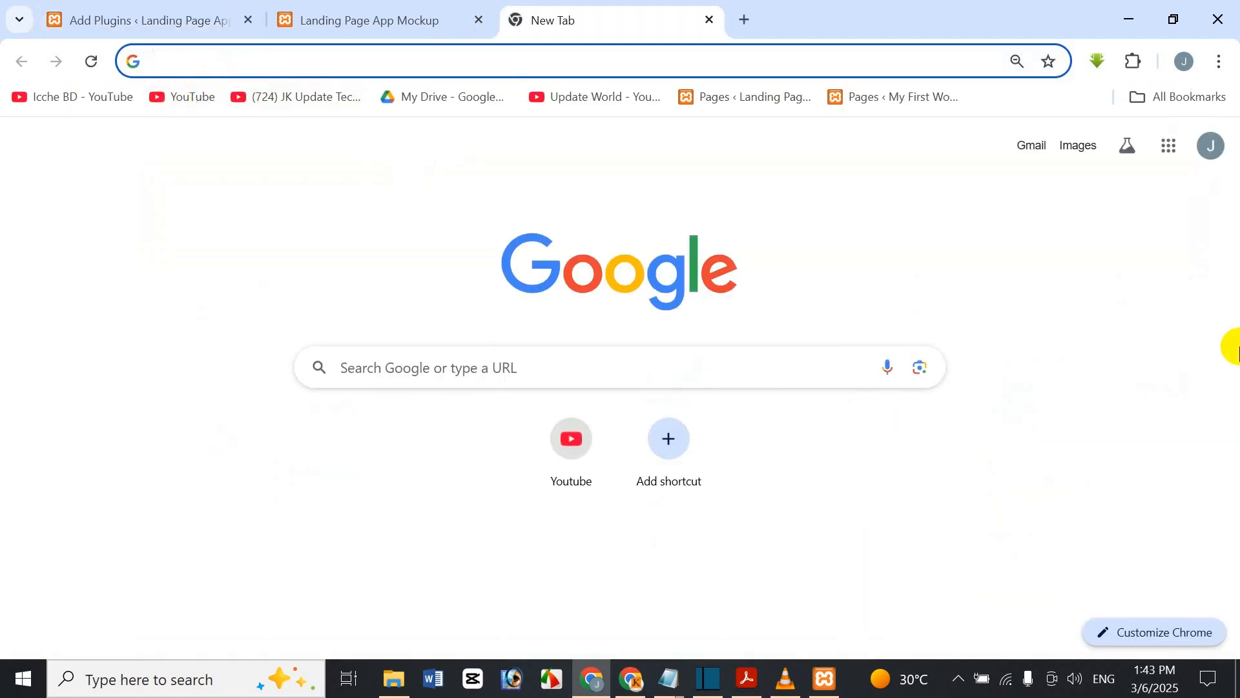
type("eleme")
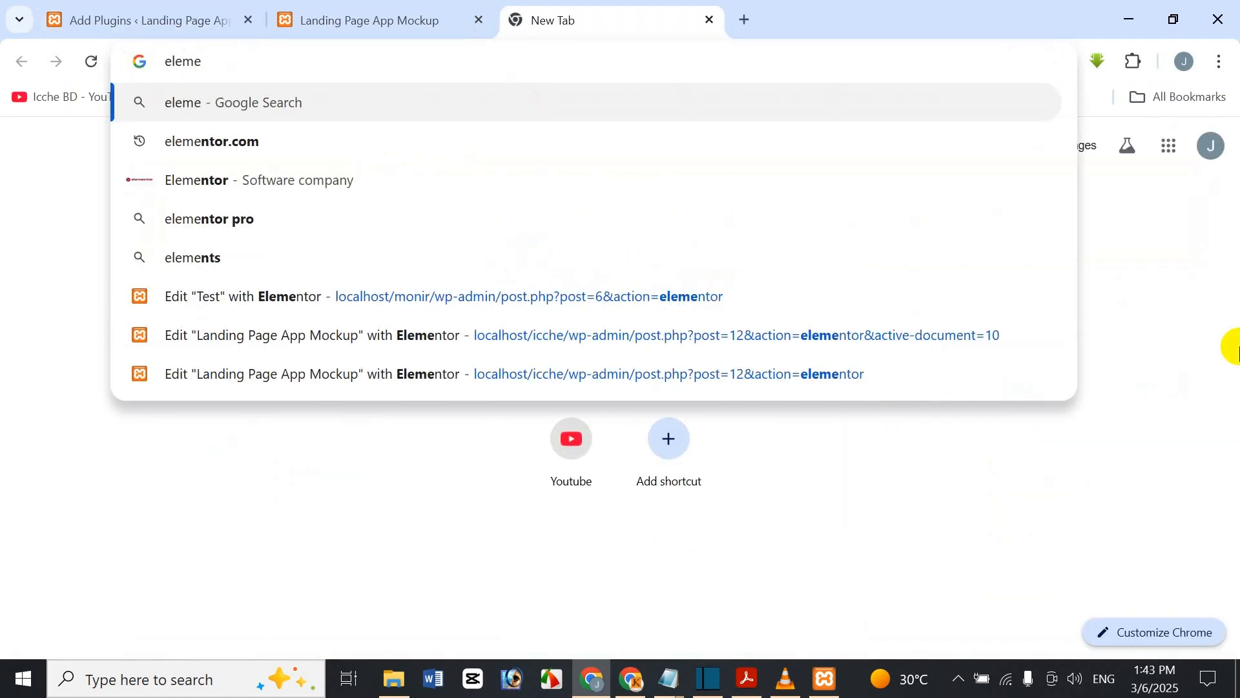
type("nto")
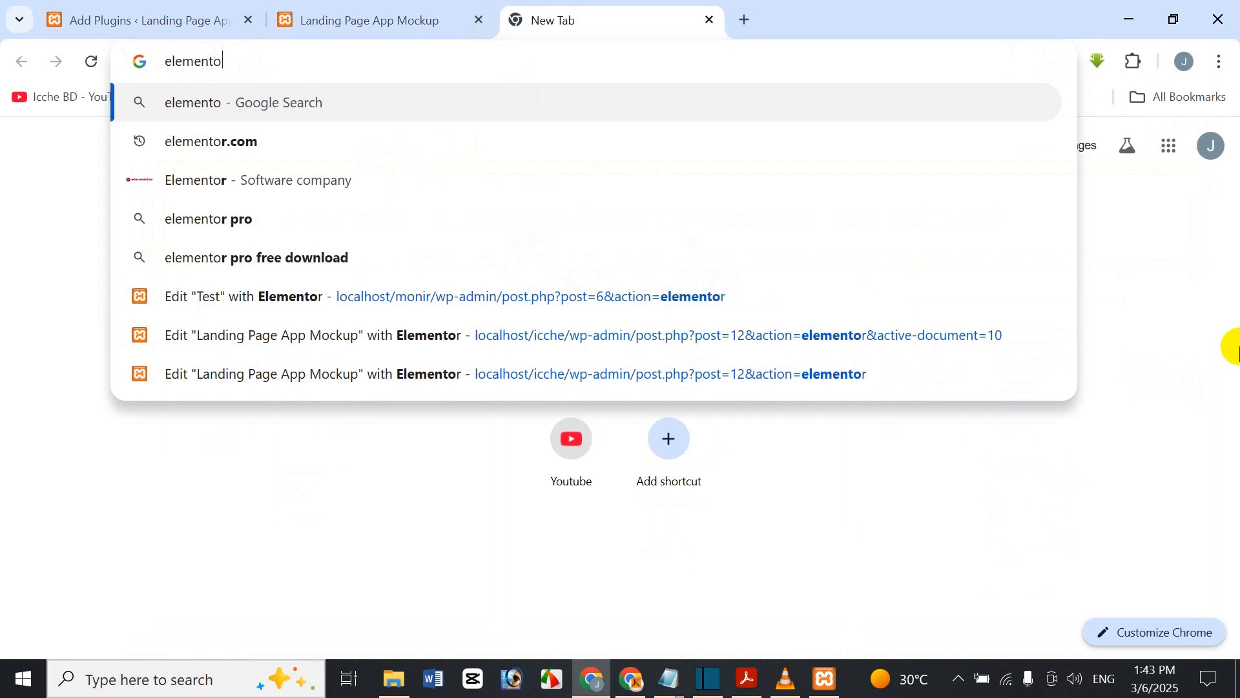
type("r.com")
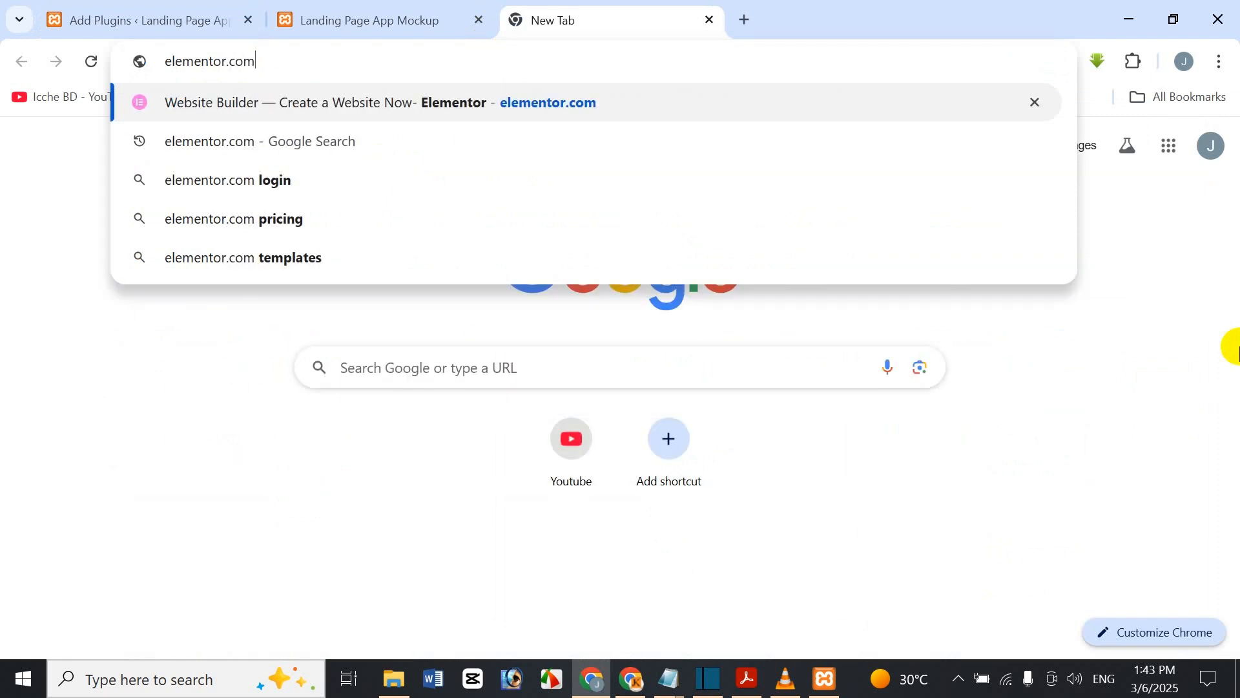
key("Return")
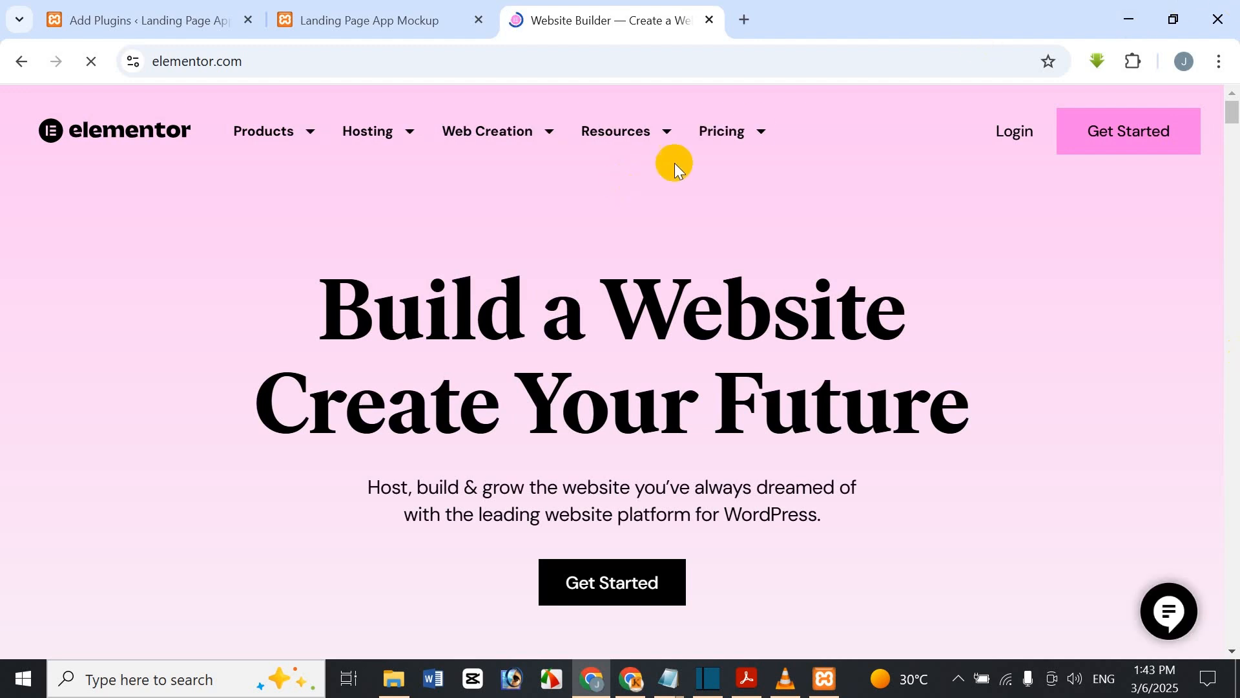
mouse_move(718, 133)
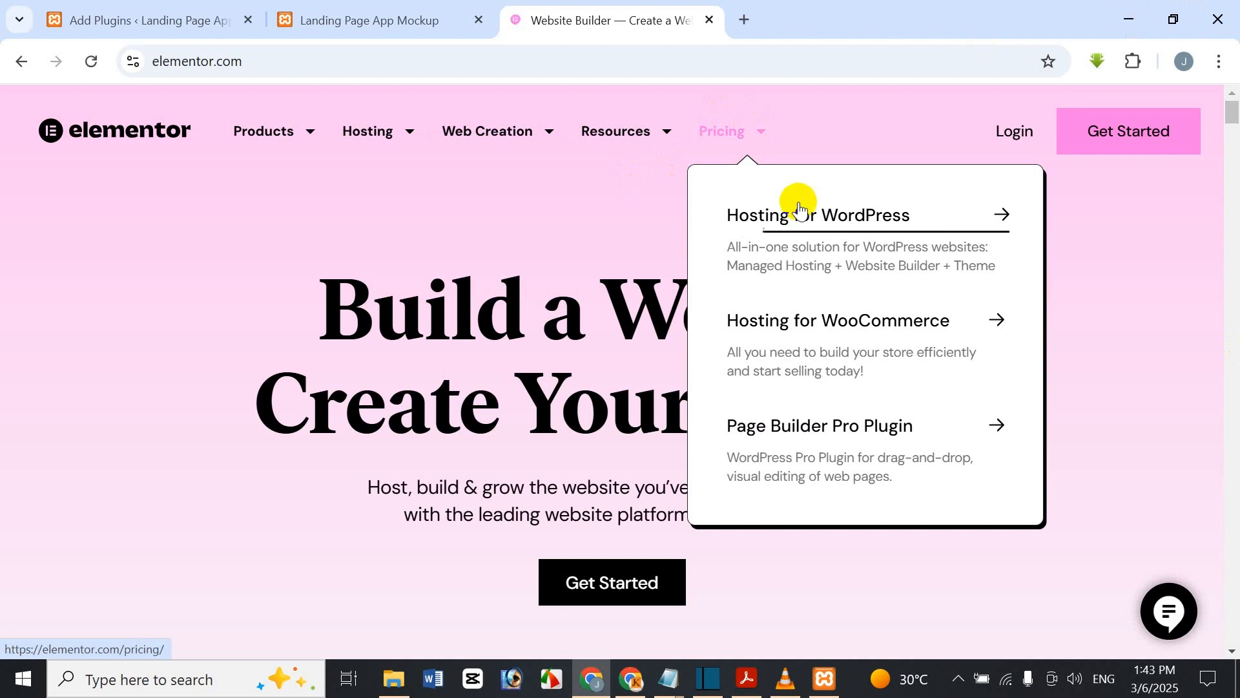
left_click(813, 445)
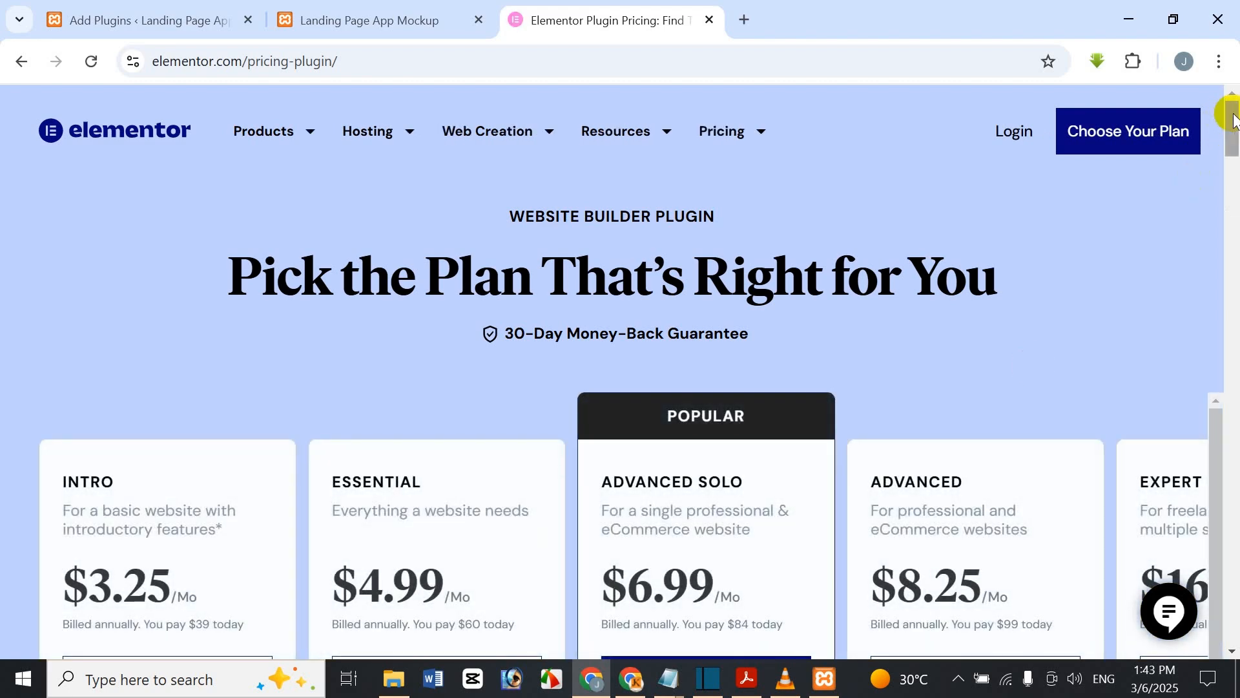
mouse_move(1234, 116)
left_mouse_down()
mouse_move(1234, 152)
mouse_move(1234, 135)
left_mouse_up()
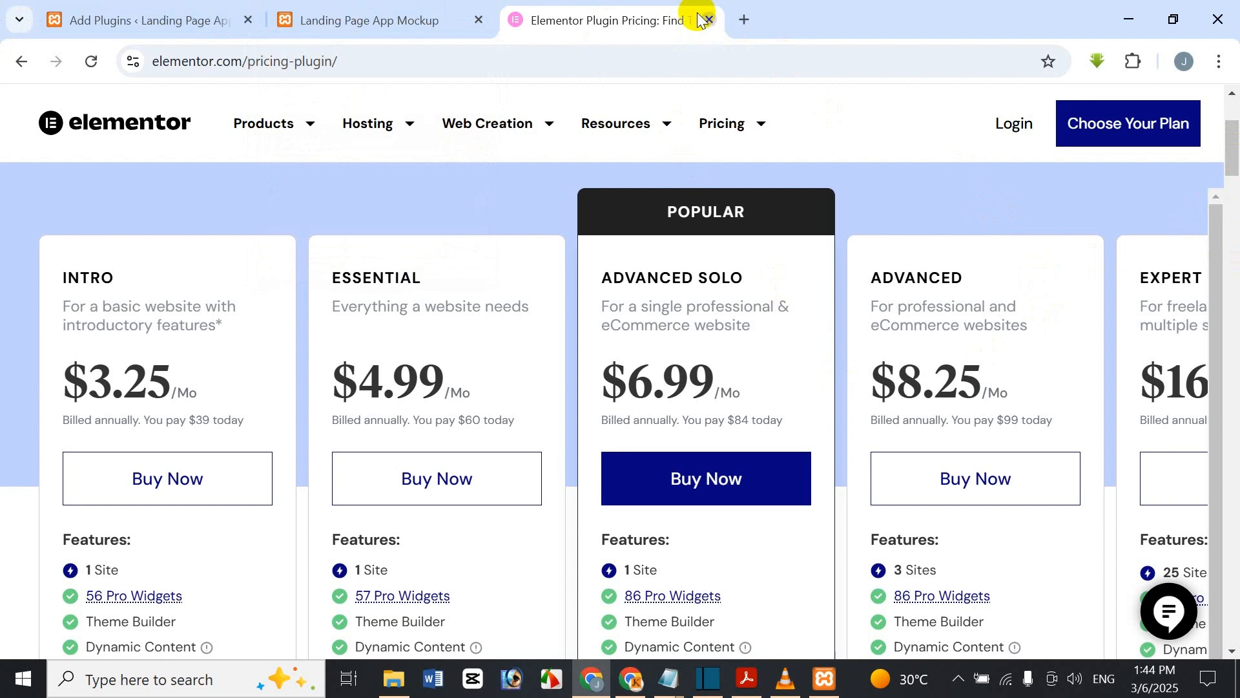
- Return to the add-plugins page, upload elementor-pro-3_21_2.zip, and install and activate Elementor Pro
left_click(142, 20)
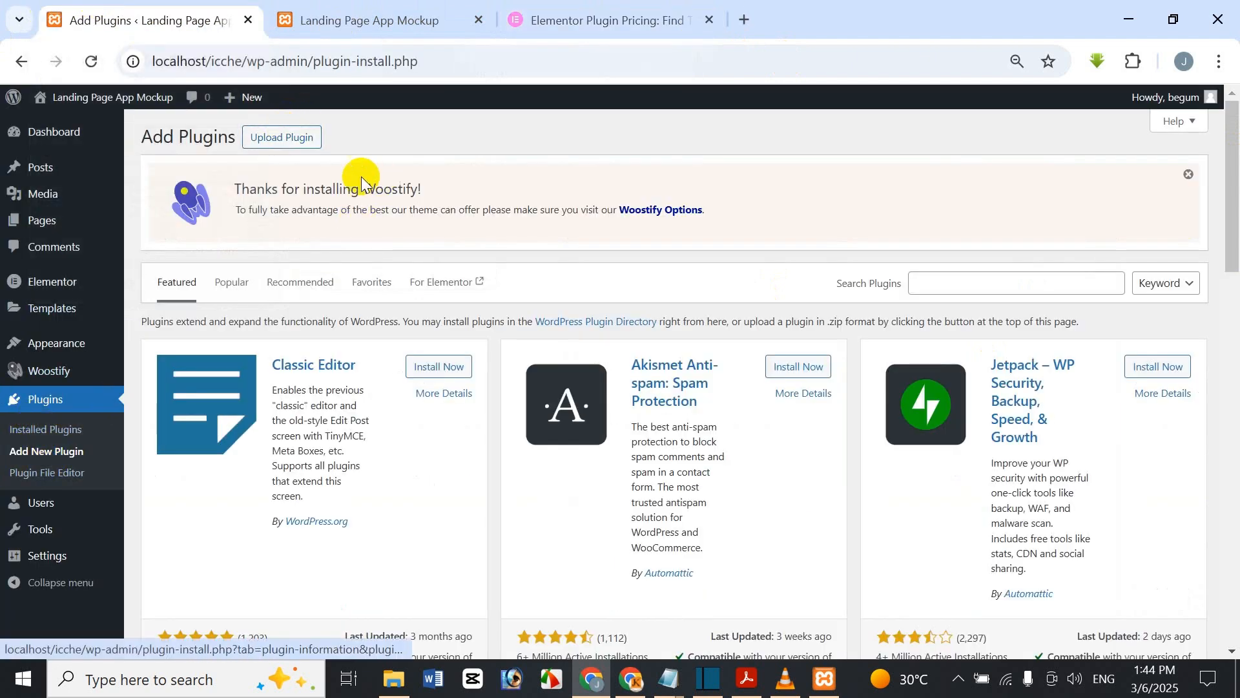
left_click(282, 138)
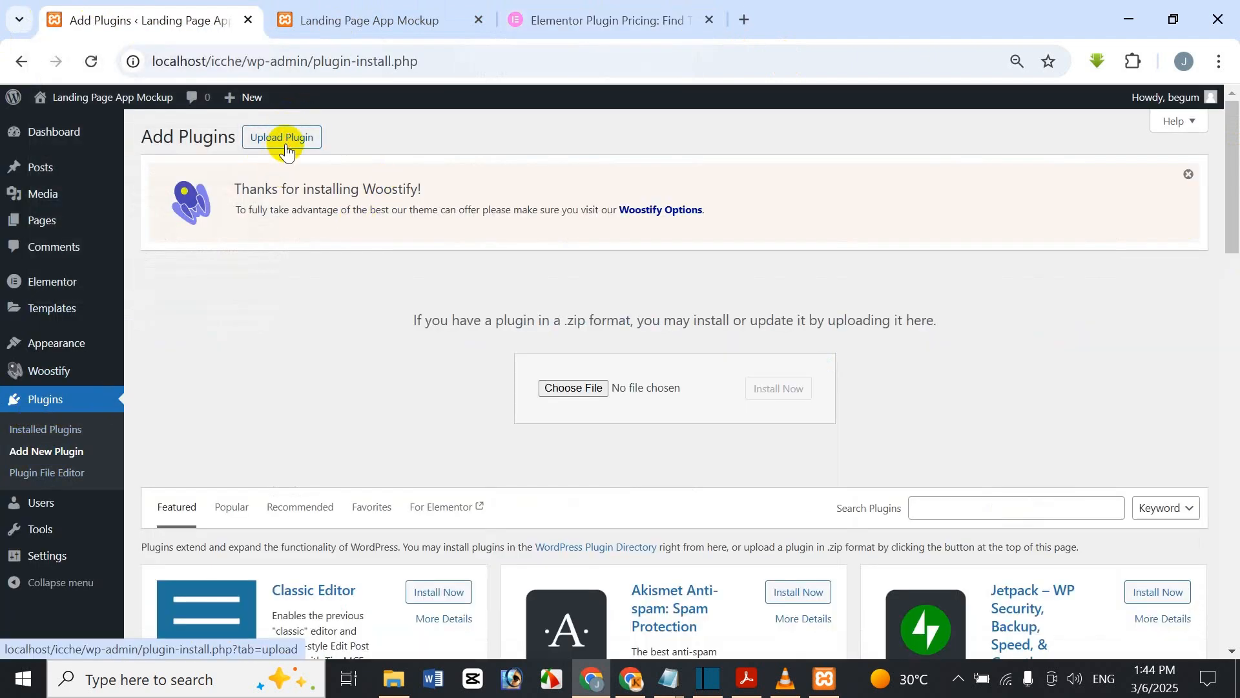
left_click(570, 387)
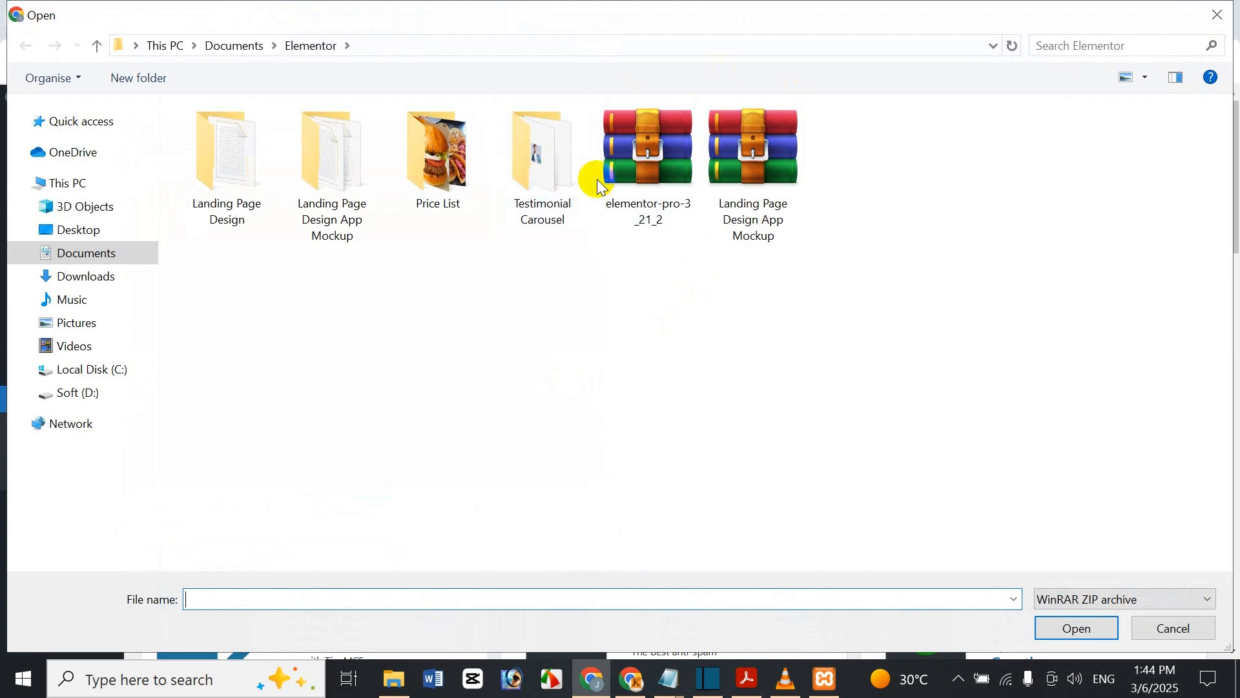
left_click(637, 161)
left_click(1094, 634)
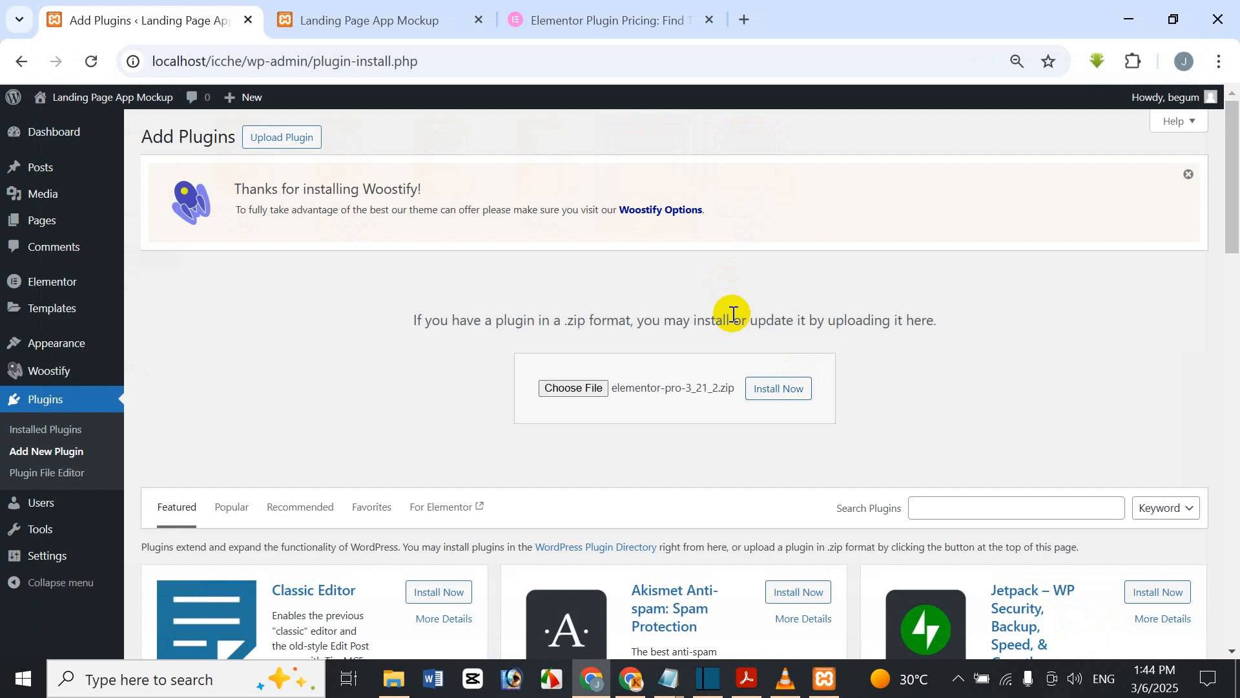
left_click(790, 389)
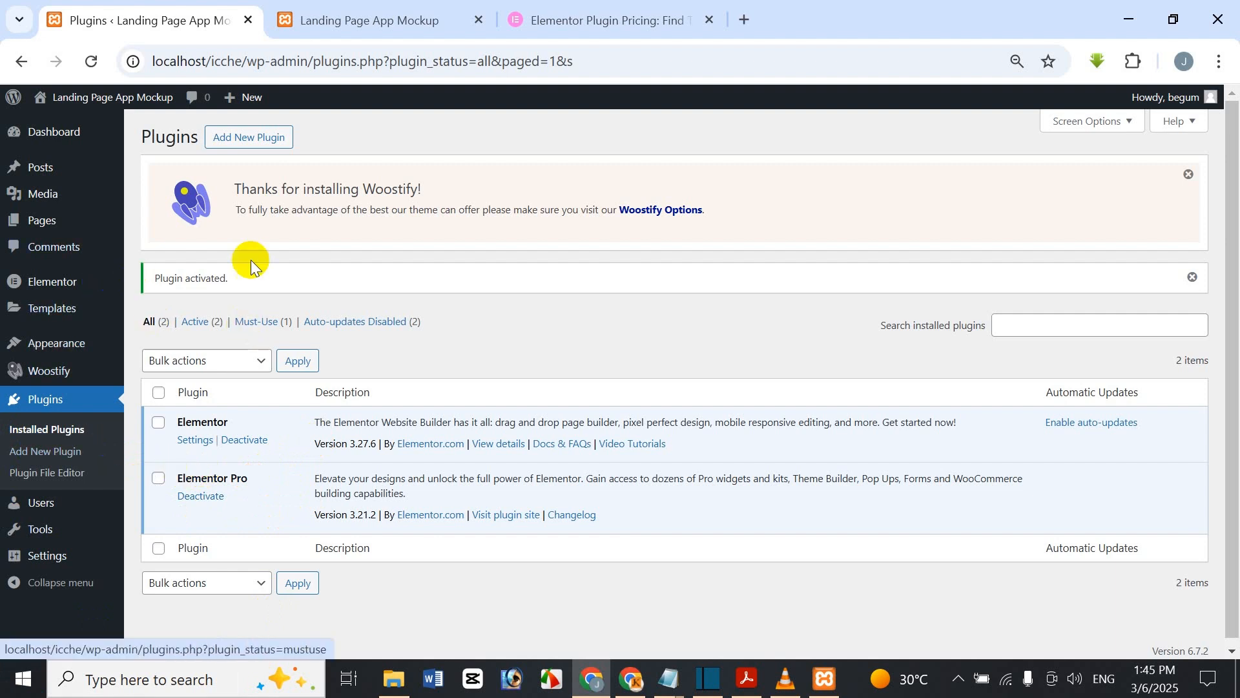
- Search the plugin directory for woocommerce, then install and activate WooCommerce
left_click(222, 145)
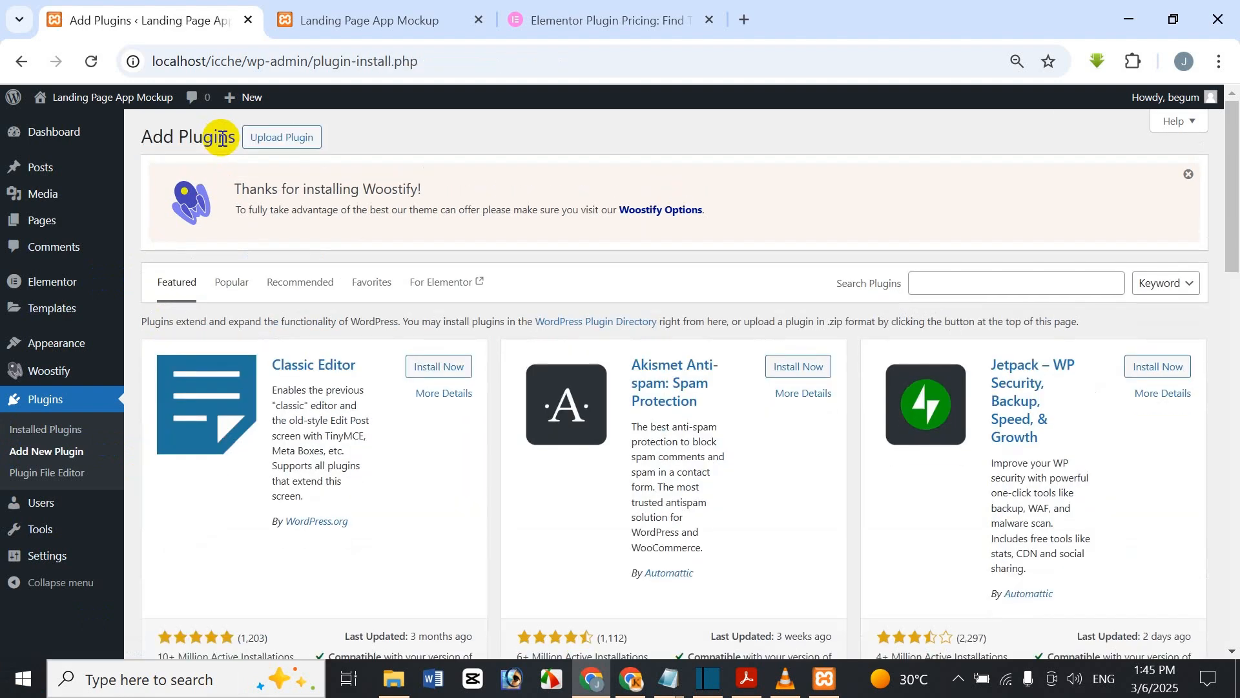
left_click(1022, 277)
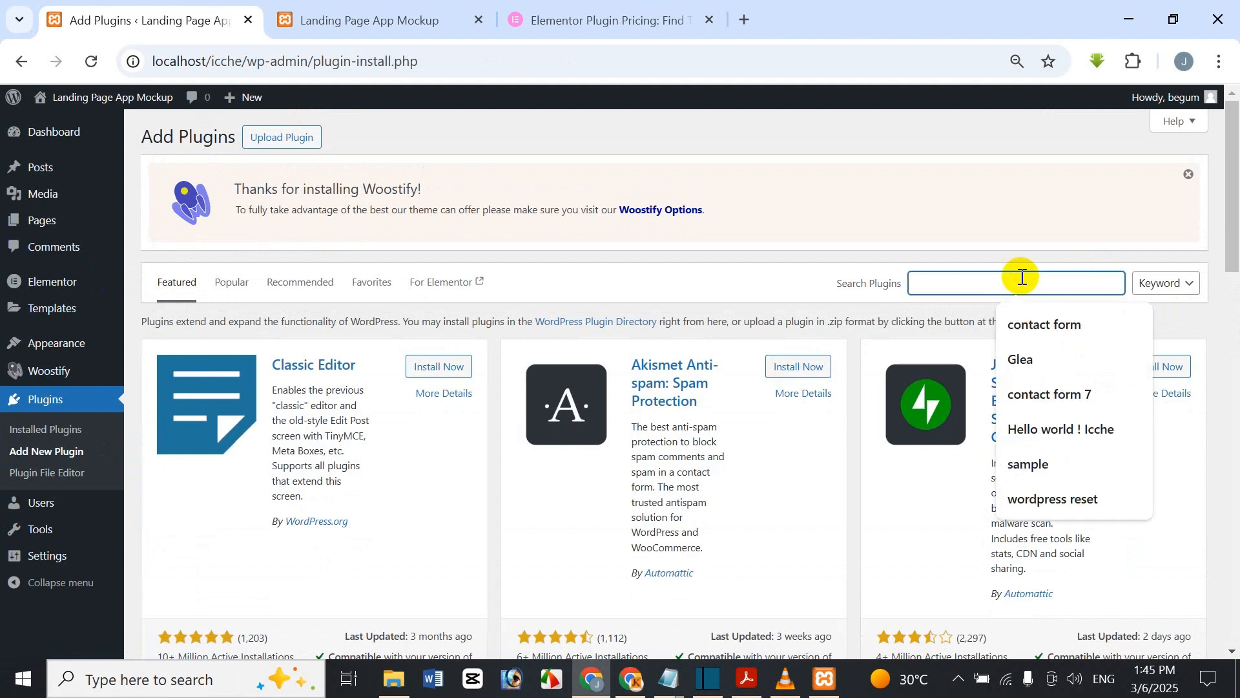
type("woocom")
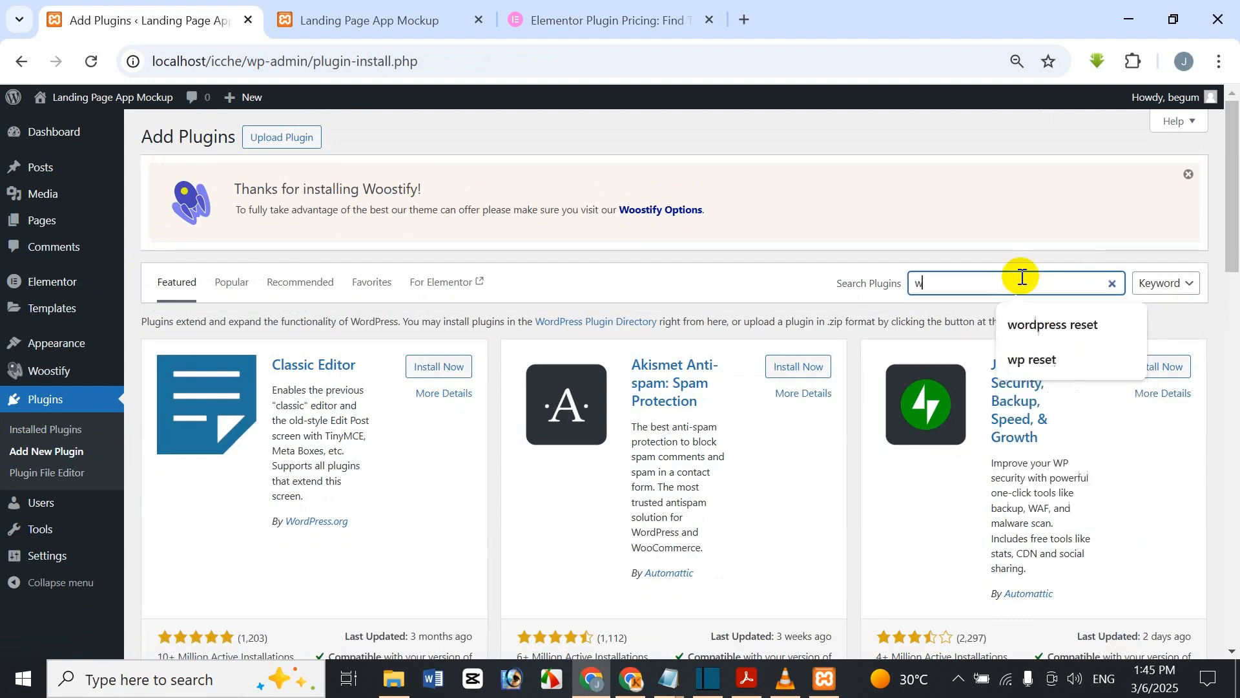
type("merce")
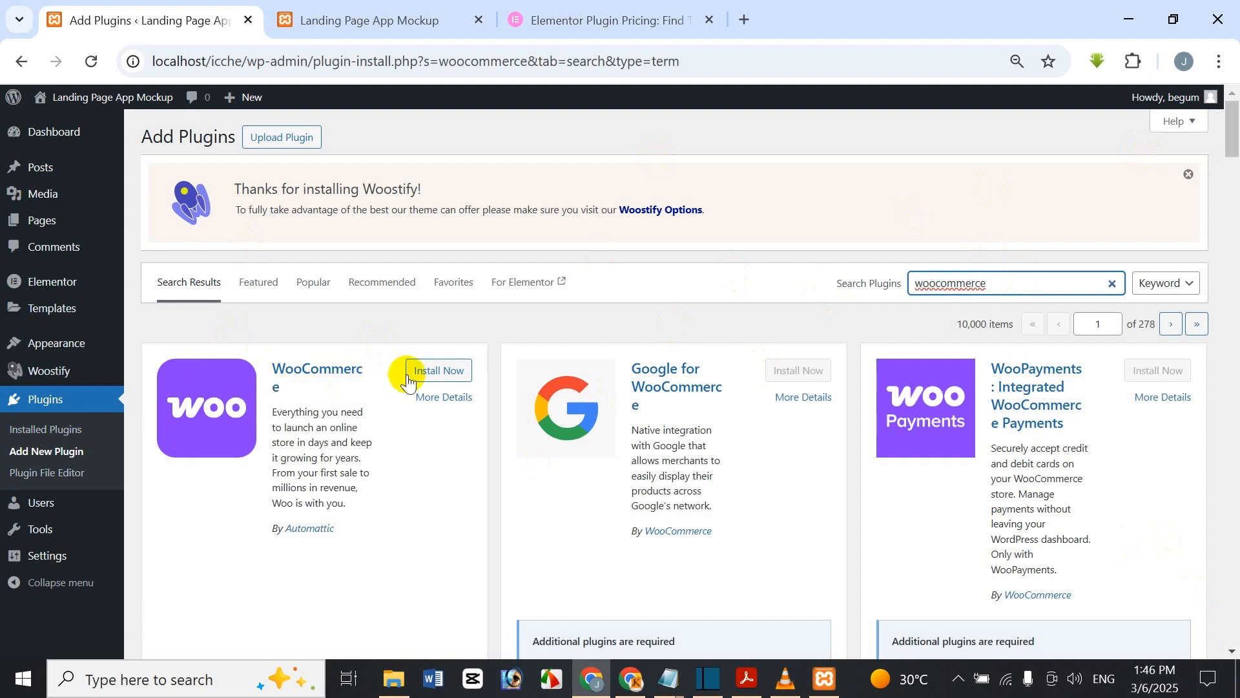
left_click(452, 375)
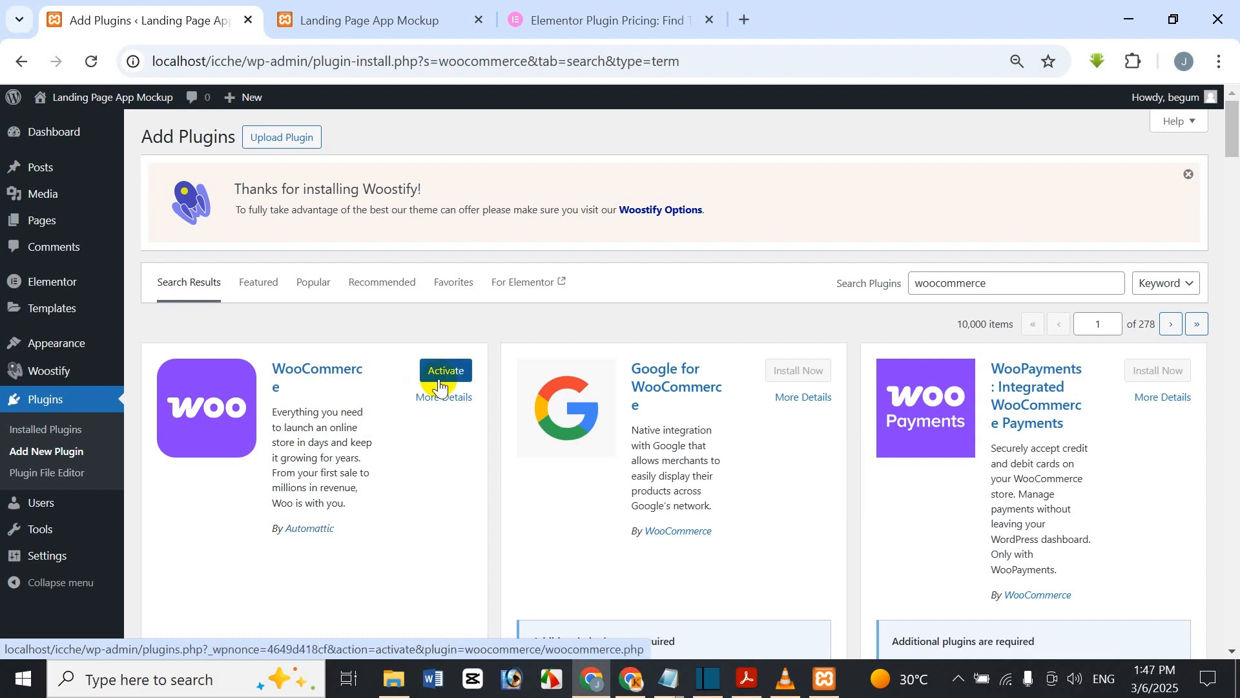
left_click(443, 372)
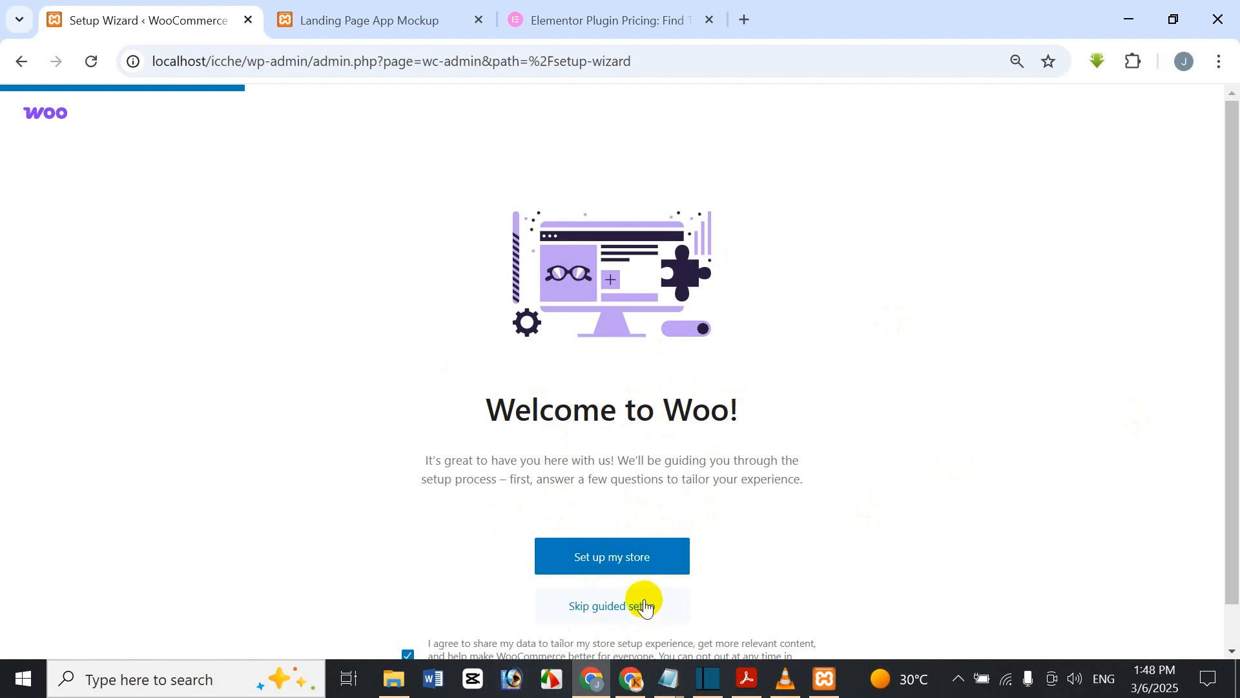
- Start the guided WooCommerce setup with "I'm just starting my business" and name the store Icche Online Store
left_click(622, 567)
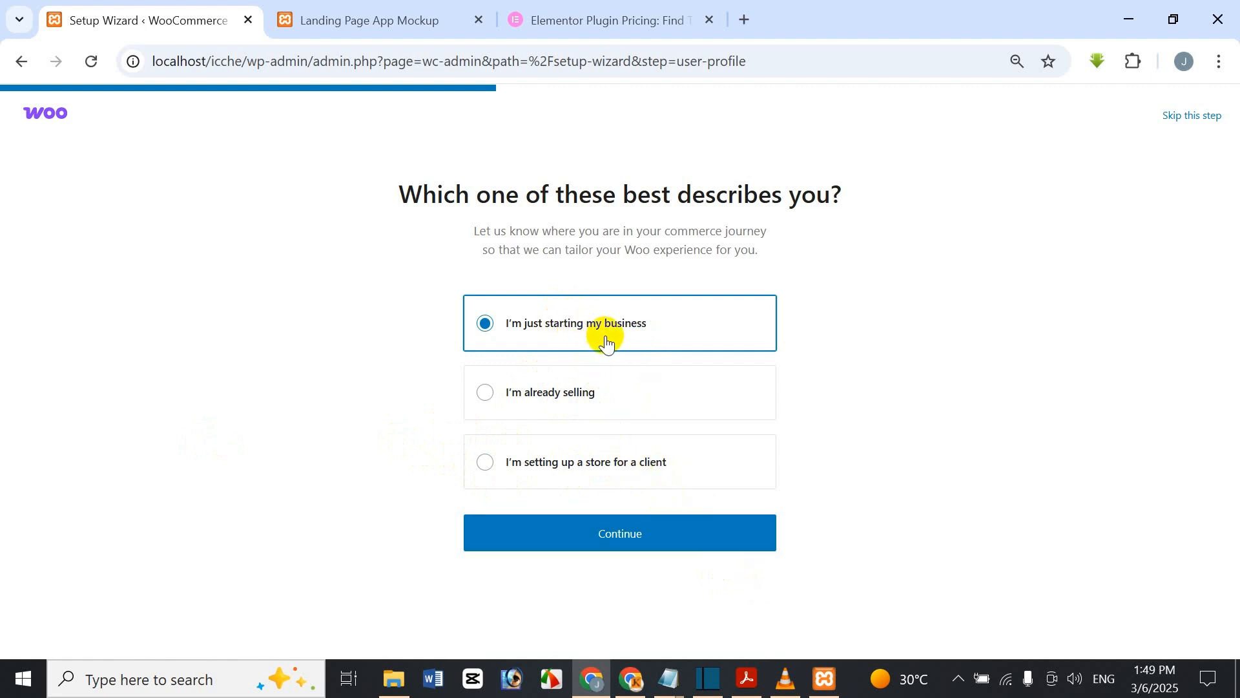
left_click(659, 534)
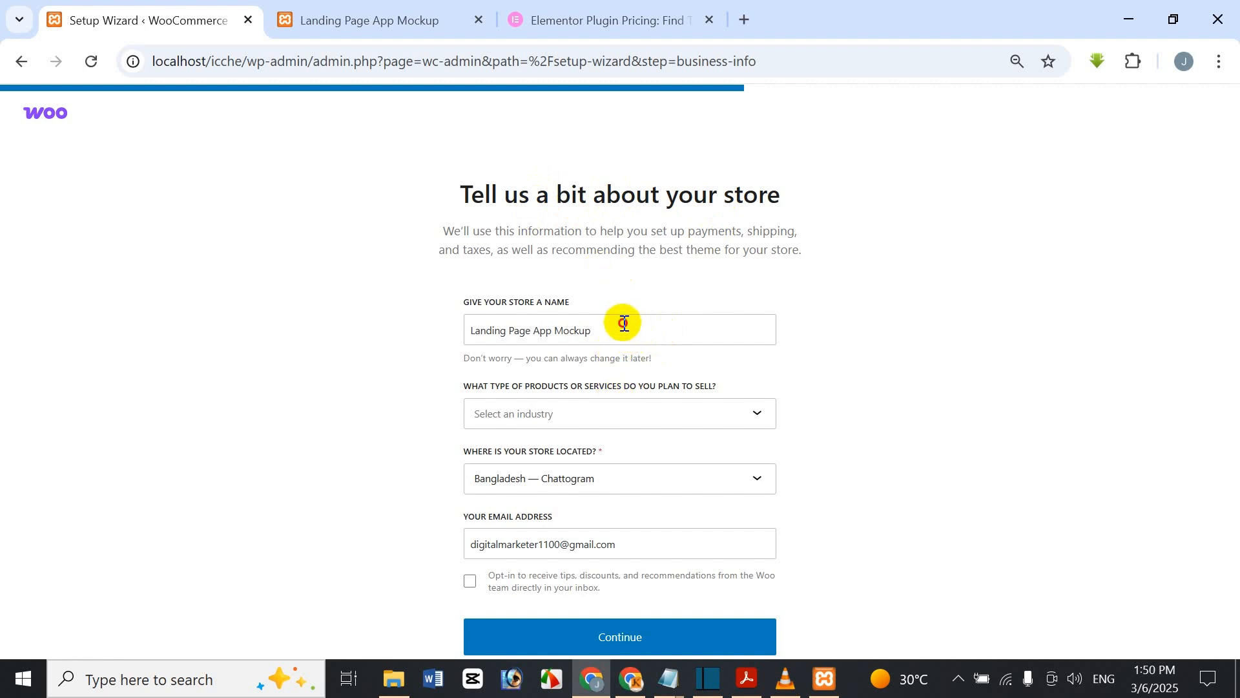
left_click_drag(624, 323, 469, 305)
key("BackSpace")
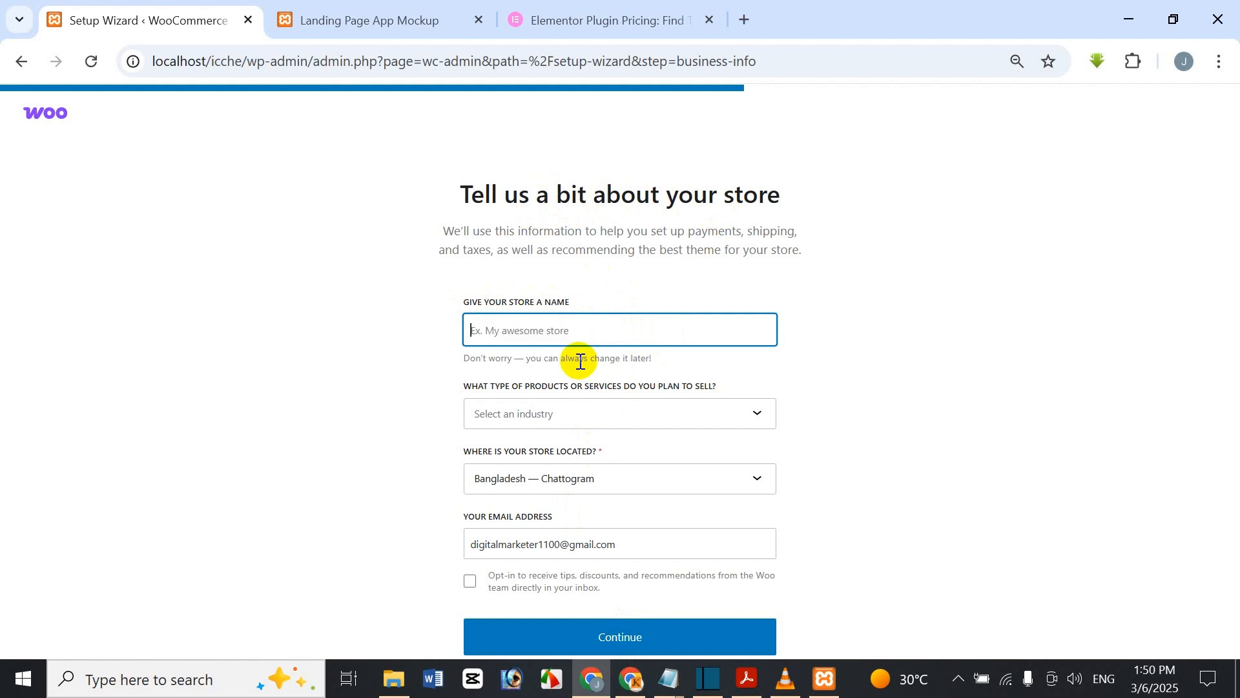
type("Icche Online Store")
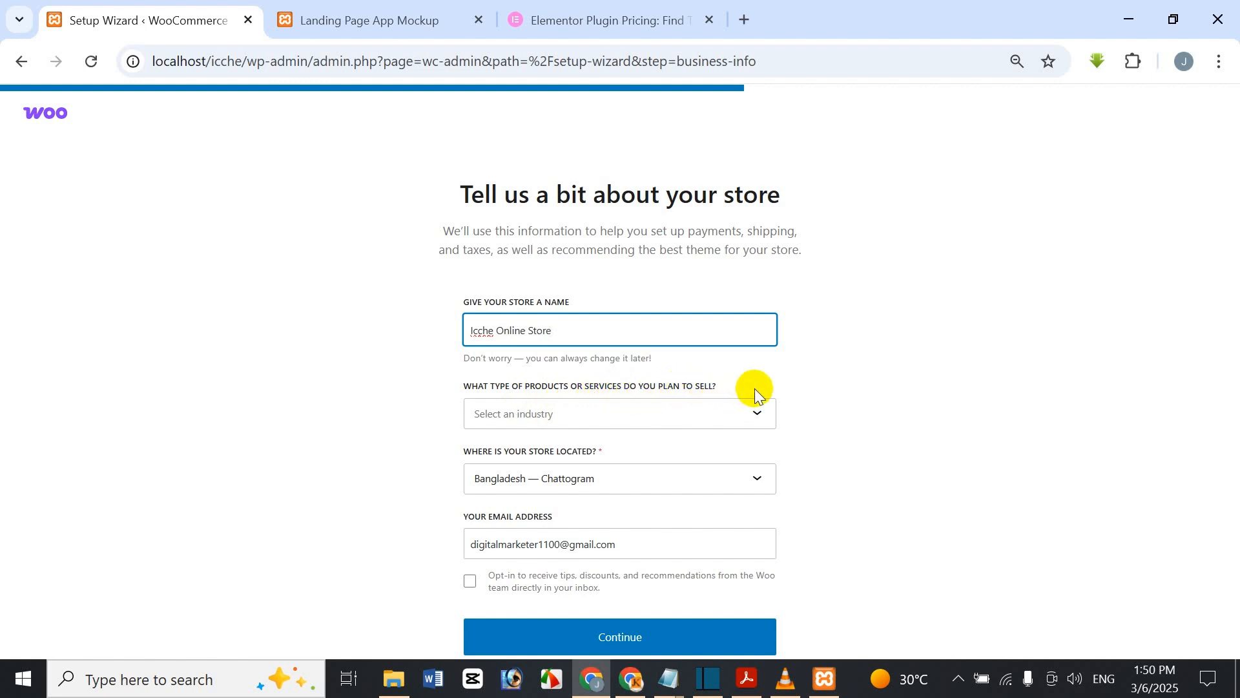
- Set the store's product type to Health and beauty, opt in to Woo's tips and discounts, and submit the store details
left_click(690, 420)
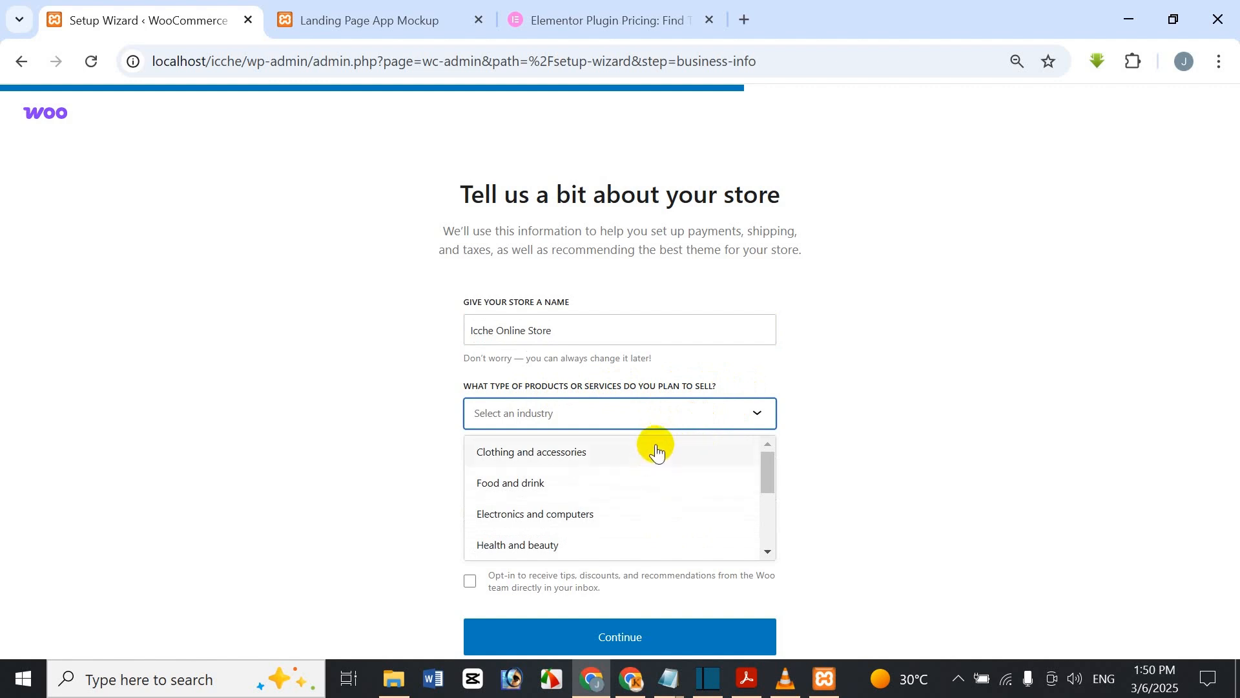
left_click_drag(766, 471, 754, 487)
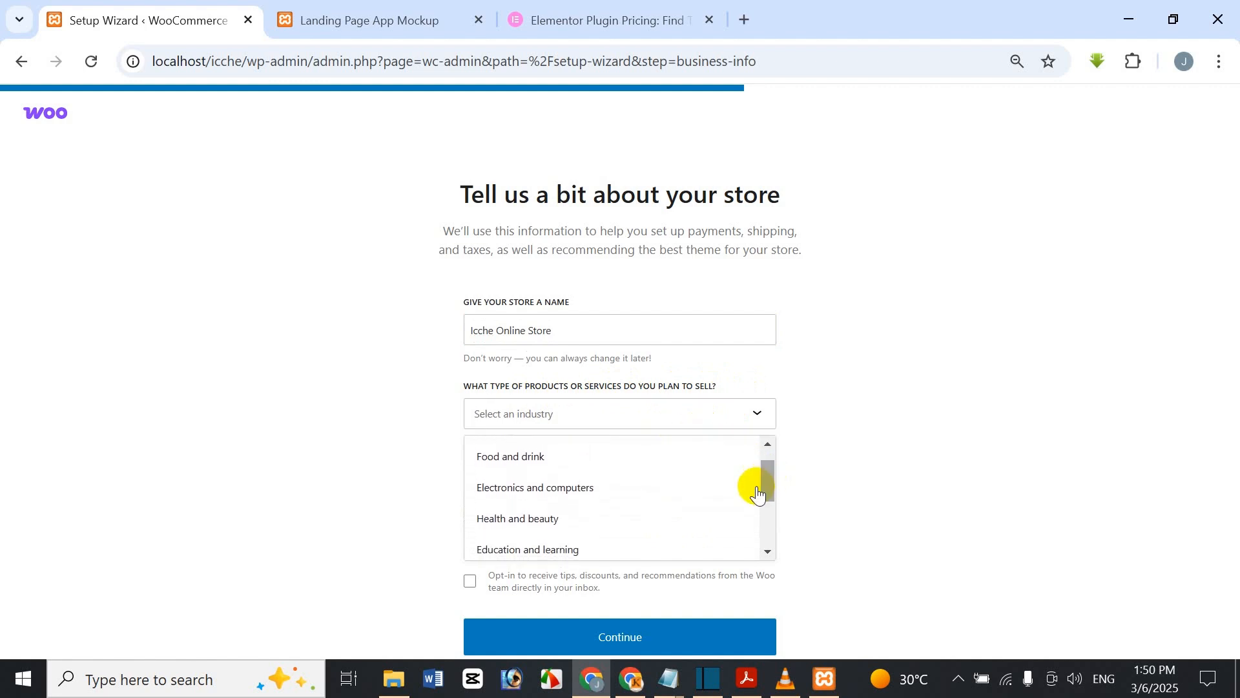
left_click(718, 522)
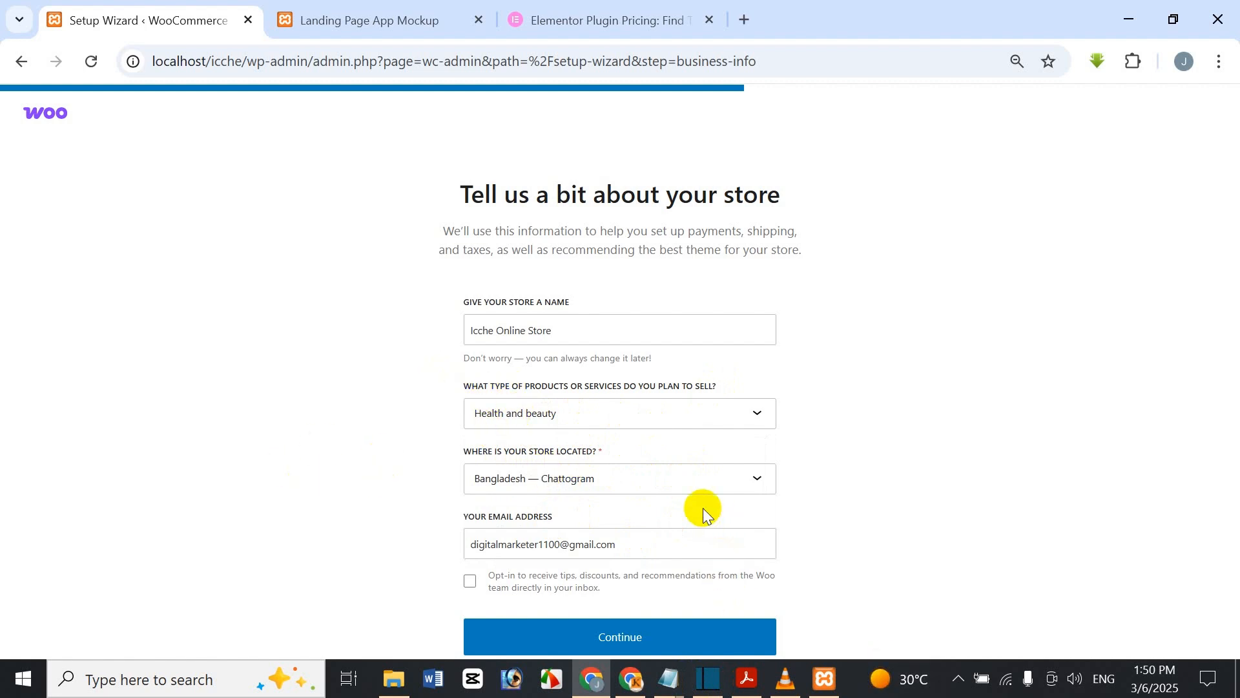
left_click(619, 486)
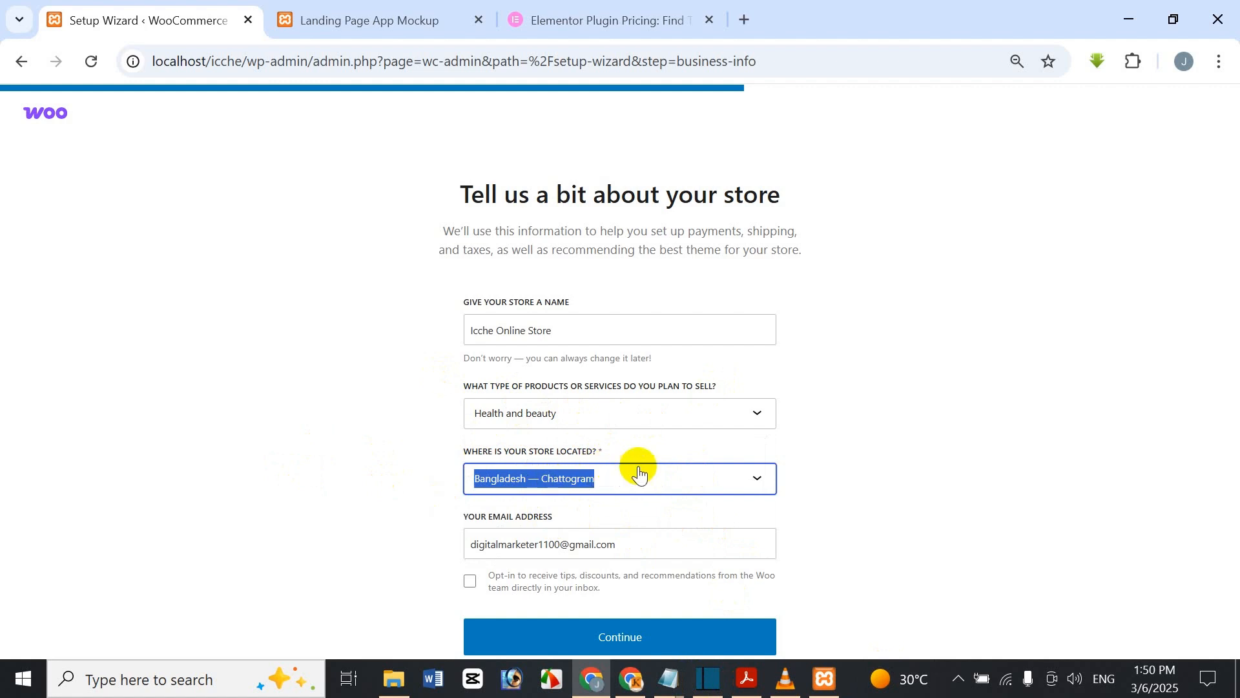
left_click(657, 484)
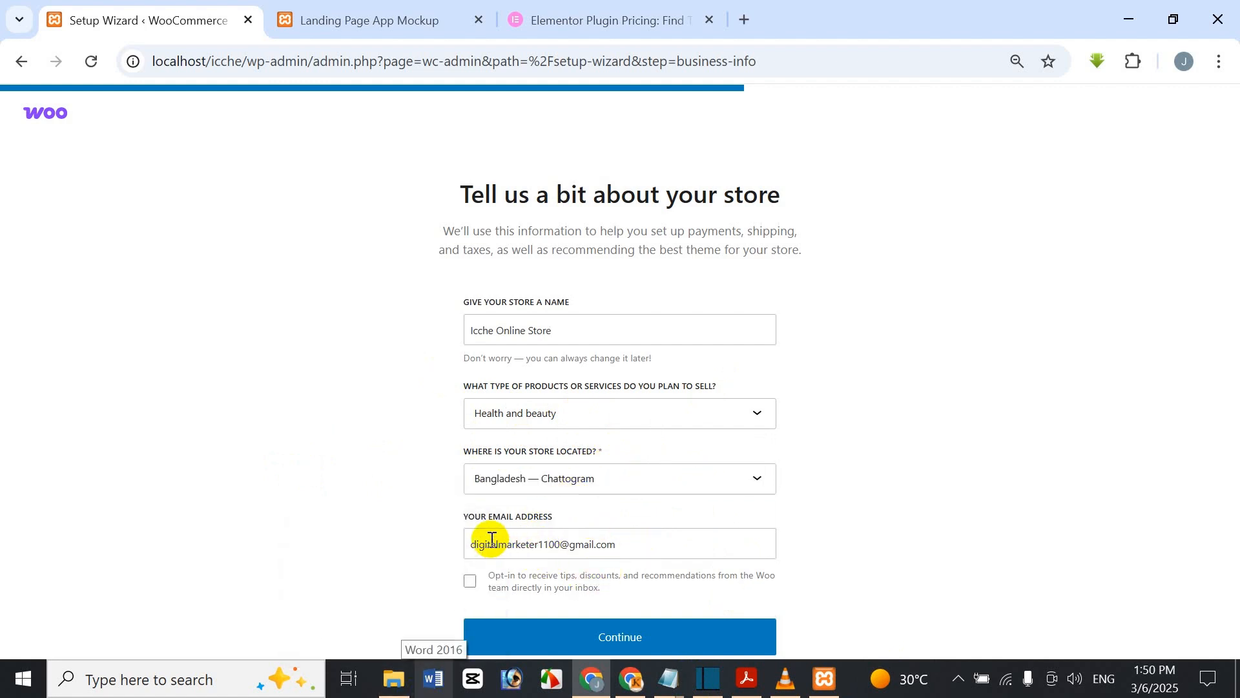
left_click(546, 554)
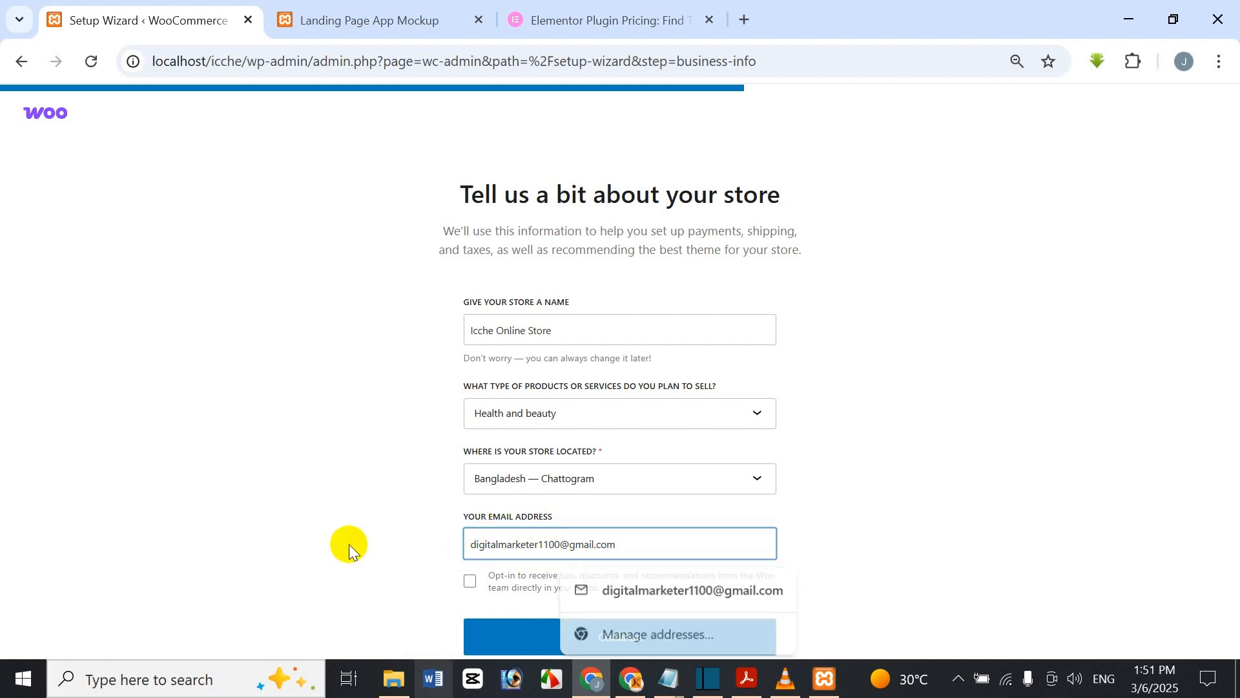
left_click(350, 544)
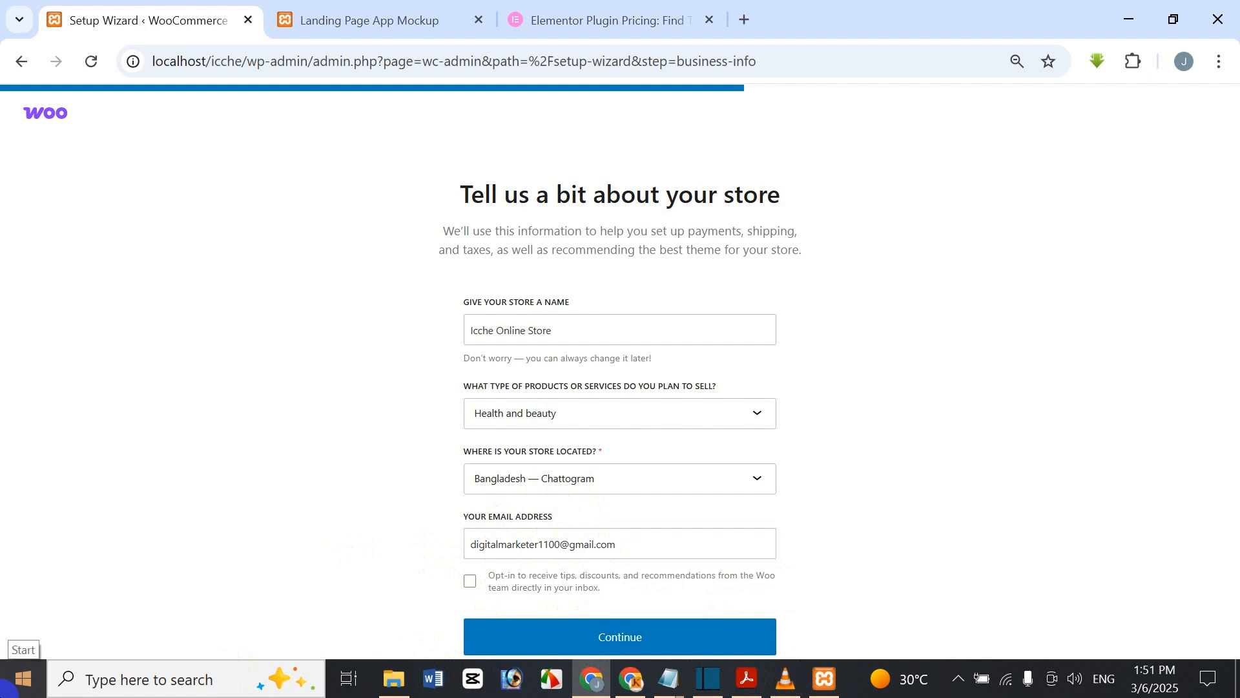
left_click(471, 583)
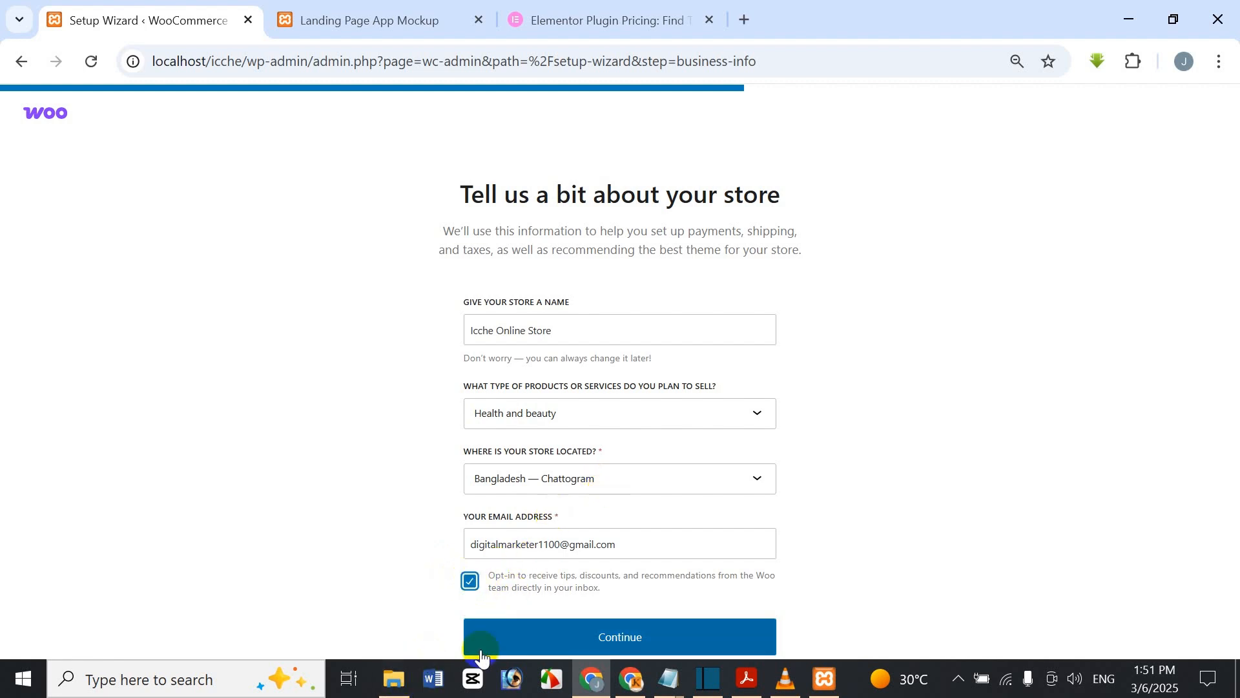
left_click(544, 640)
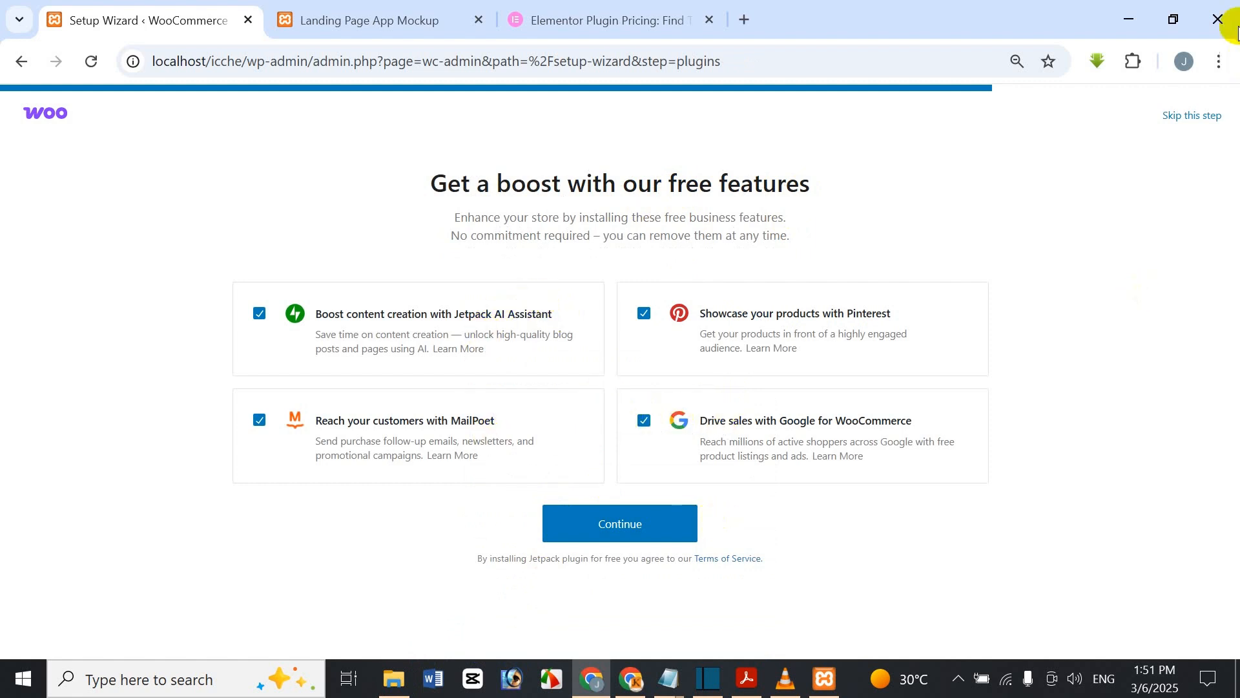
- Skip the free business features and review the setup tasks on the WooCommerce home page
left_click(1165, 118)
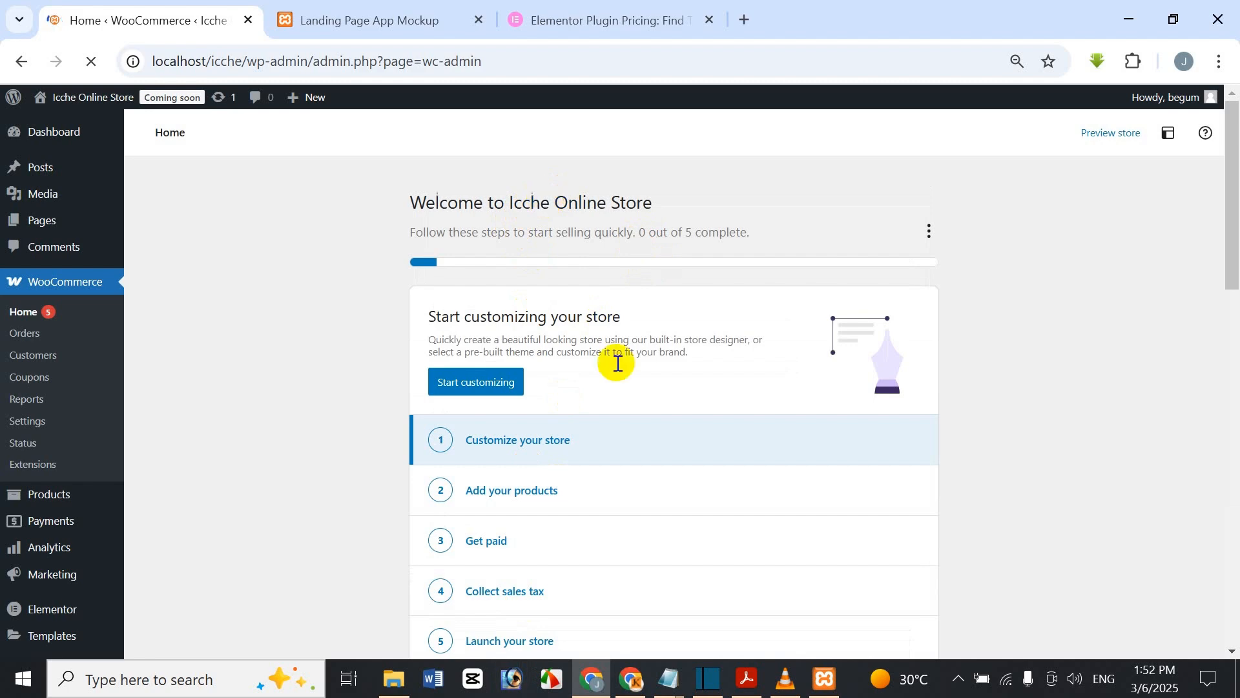
scroll(597, 424, "down", 2)
scroll(591, 431, "up", 2)
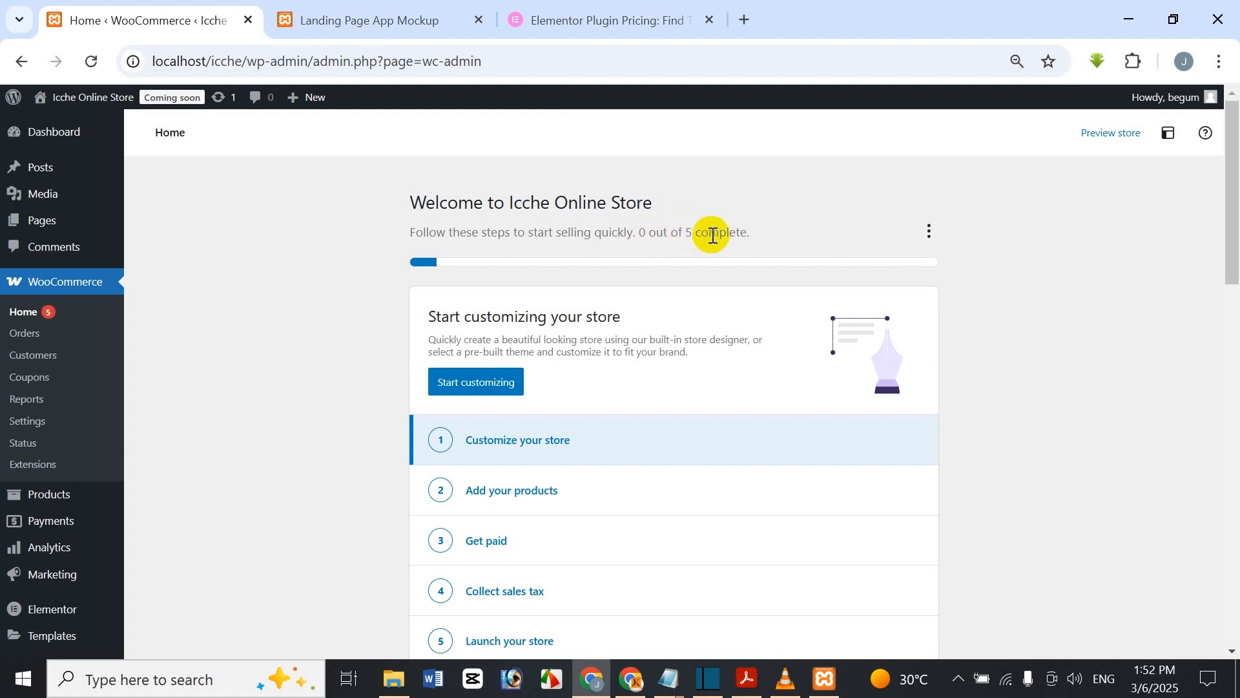
scroll(739, 324, "down", 3)
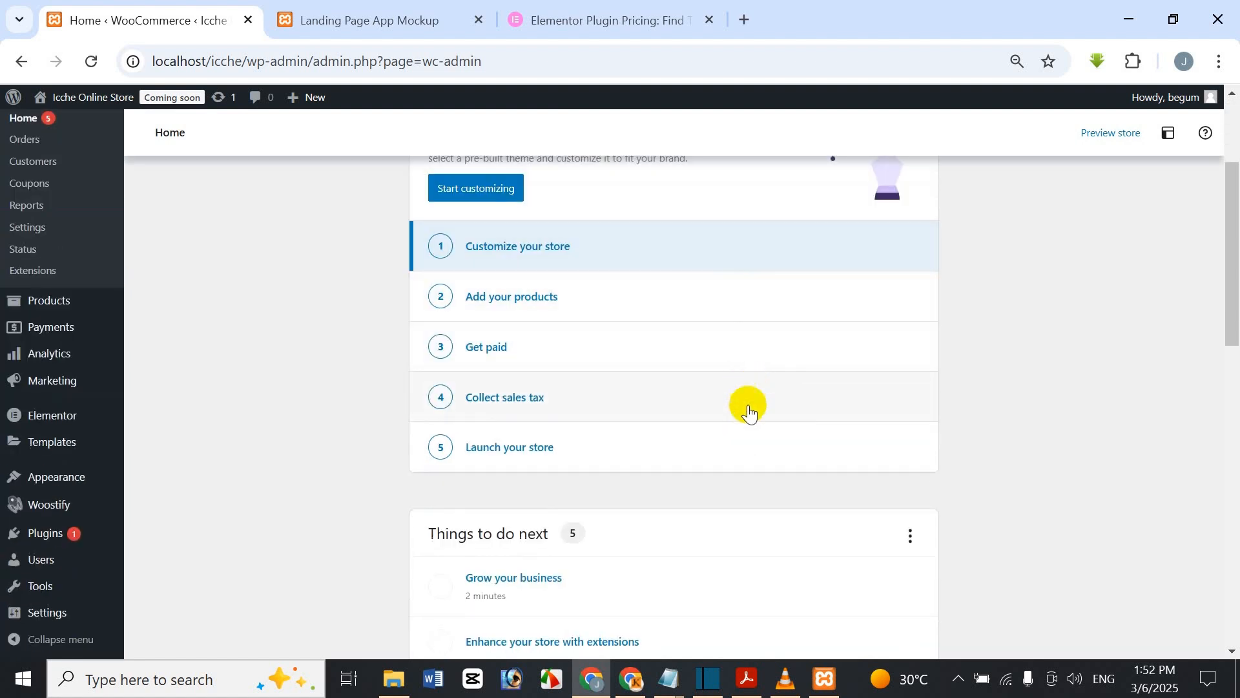
scroll(776, 390, "up", 2)
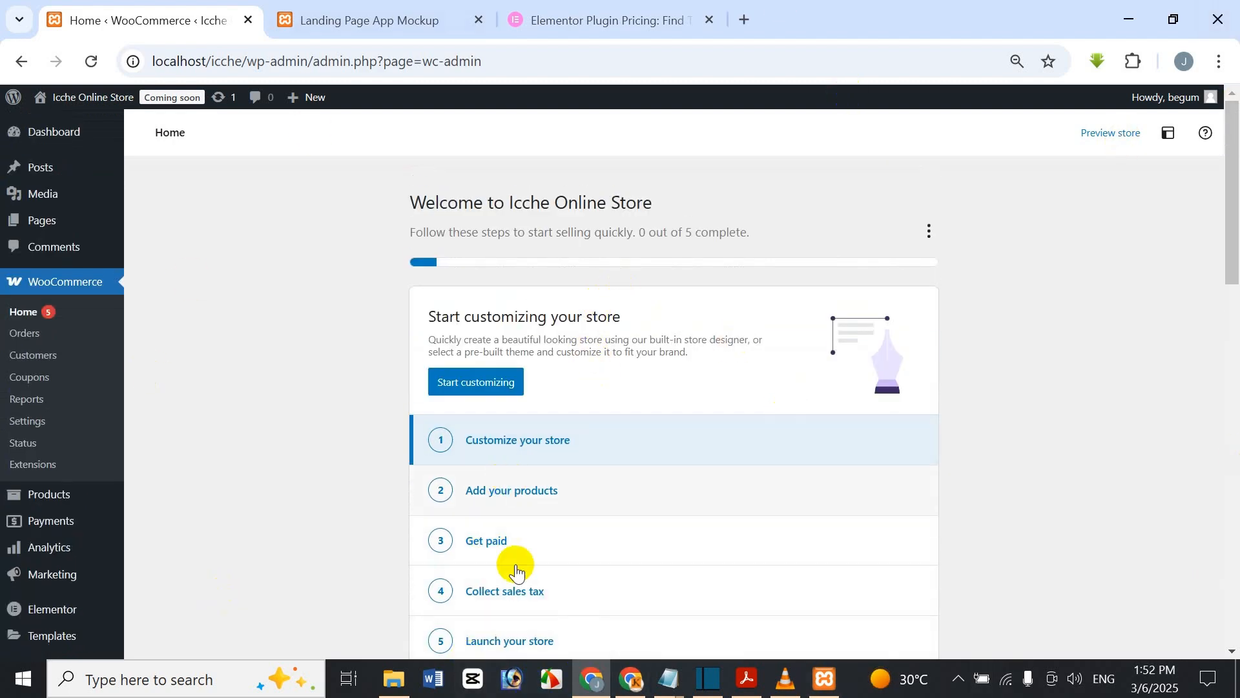
scroll(512, 568, "down", 1)
scroll(534, 484, "up", 1)
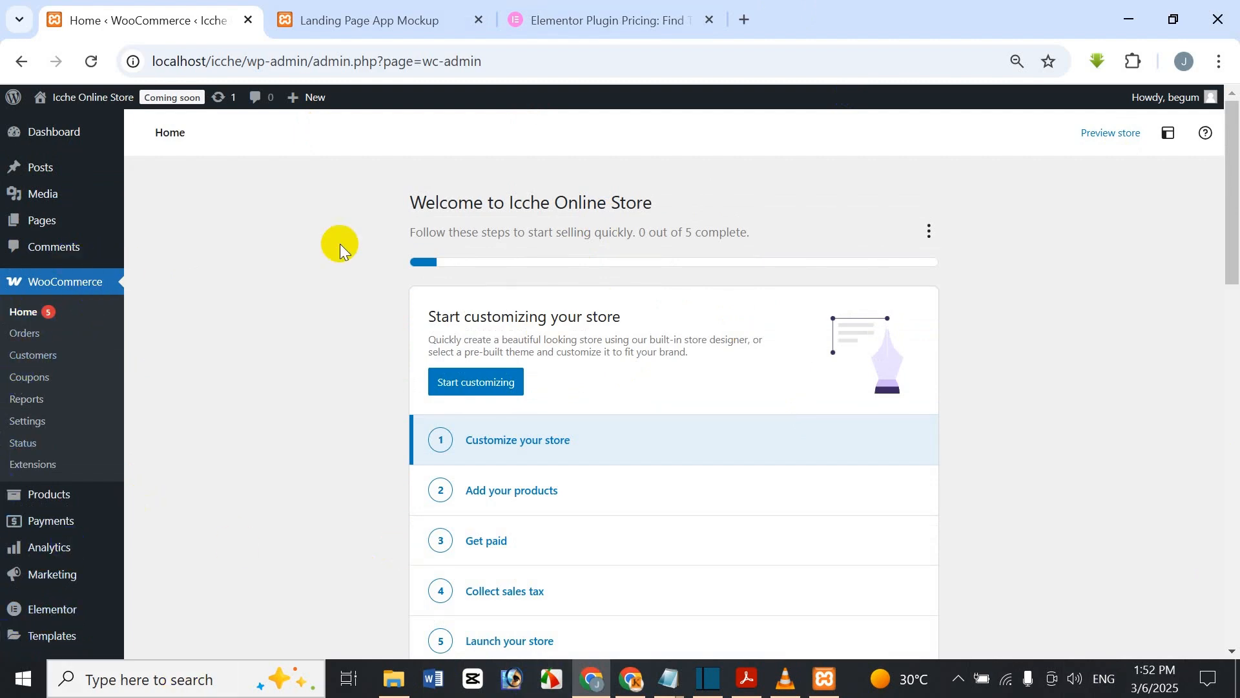
- Open the page for adding new plugins to the store site
left_click(33, 591)
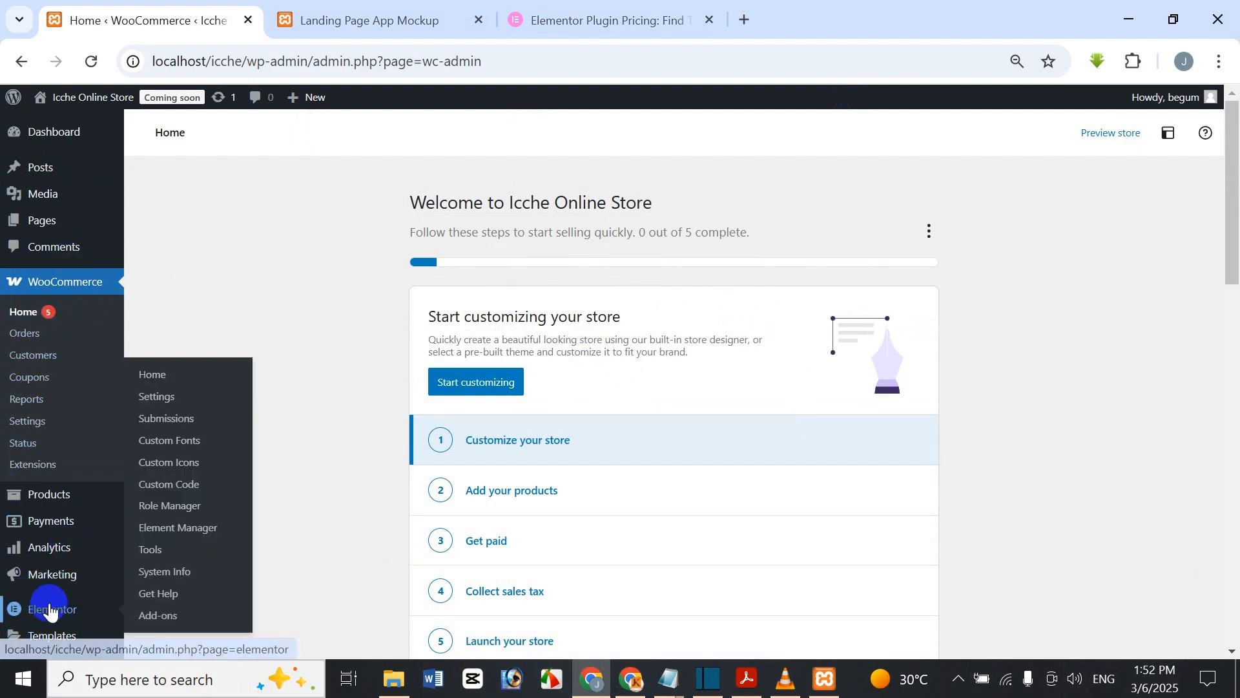
scroll(47, 605, "down", 1)
scroll(45, 549, "down", 2)
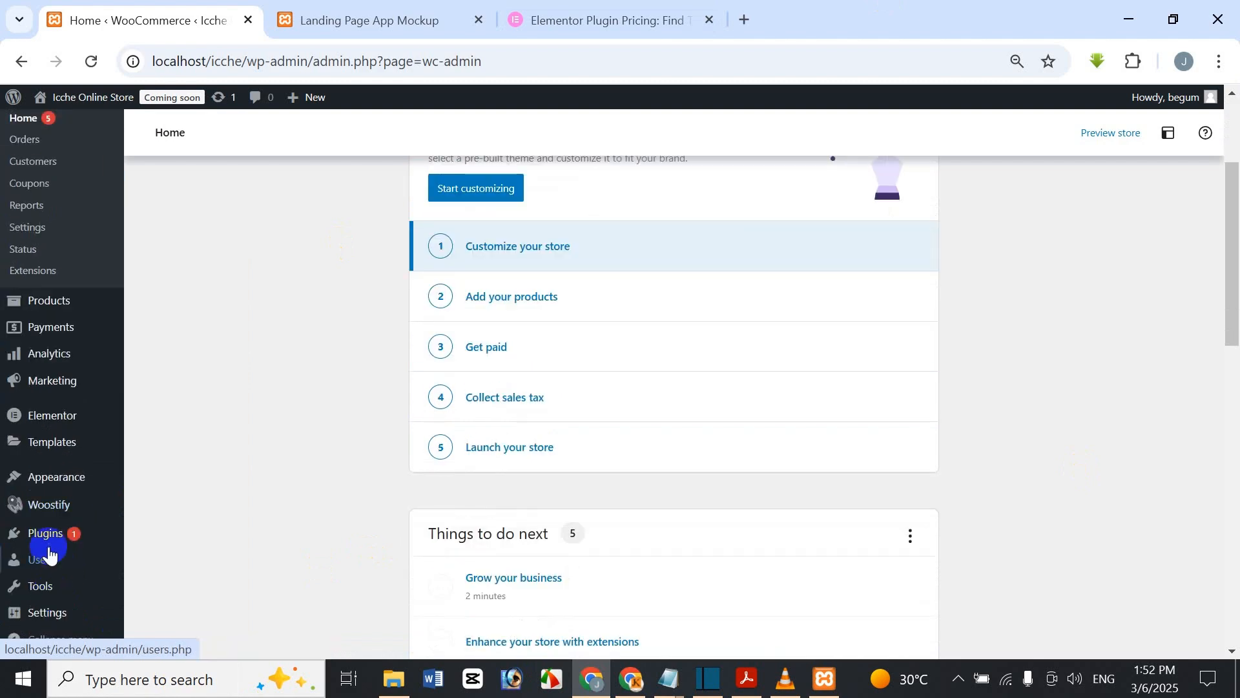
left_click(71, 432)
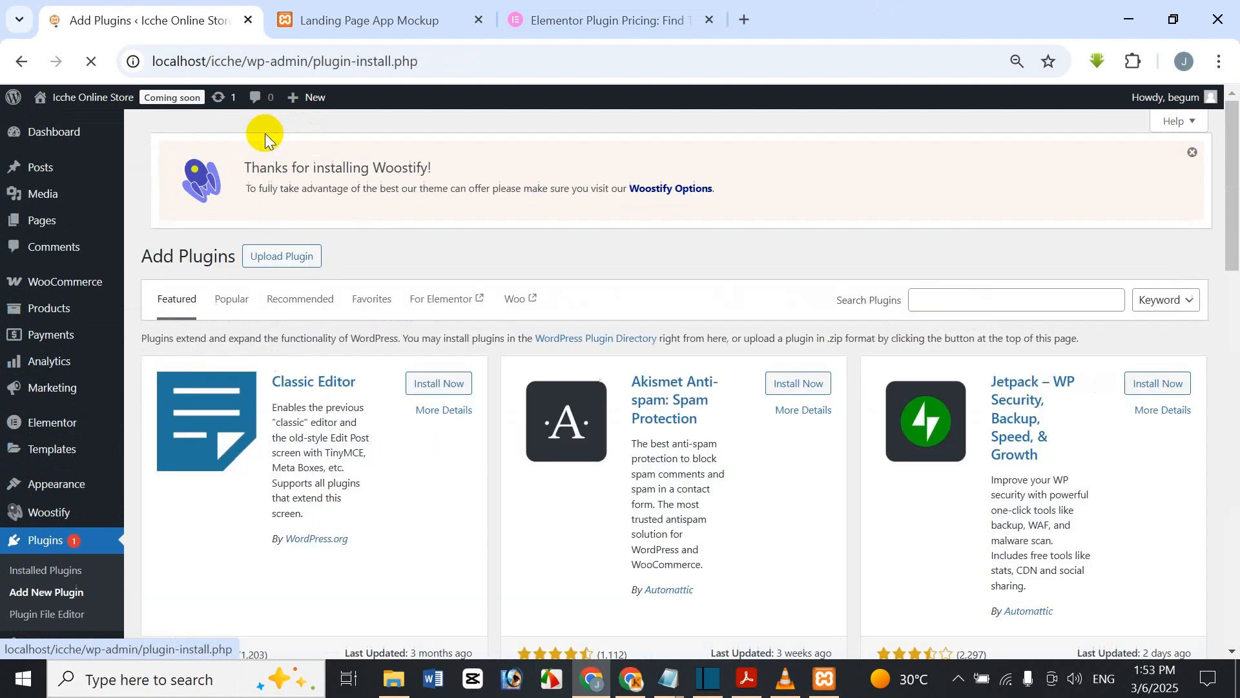
- Search the plugin directory for variation swatches, then install and activate the first-listed Variation Swatches for WooCommerce
left_click(981, 286)
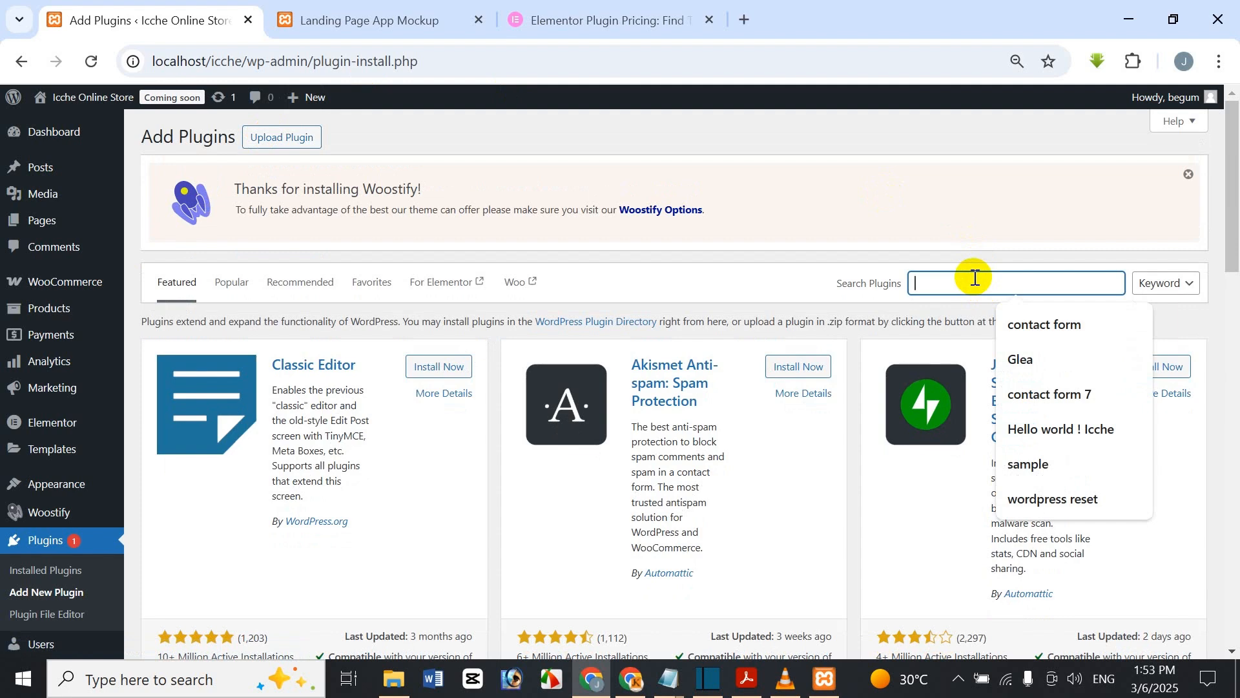
type("variation swachtsec")
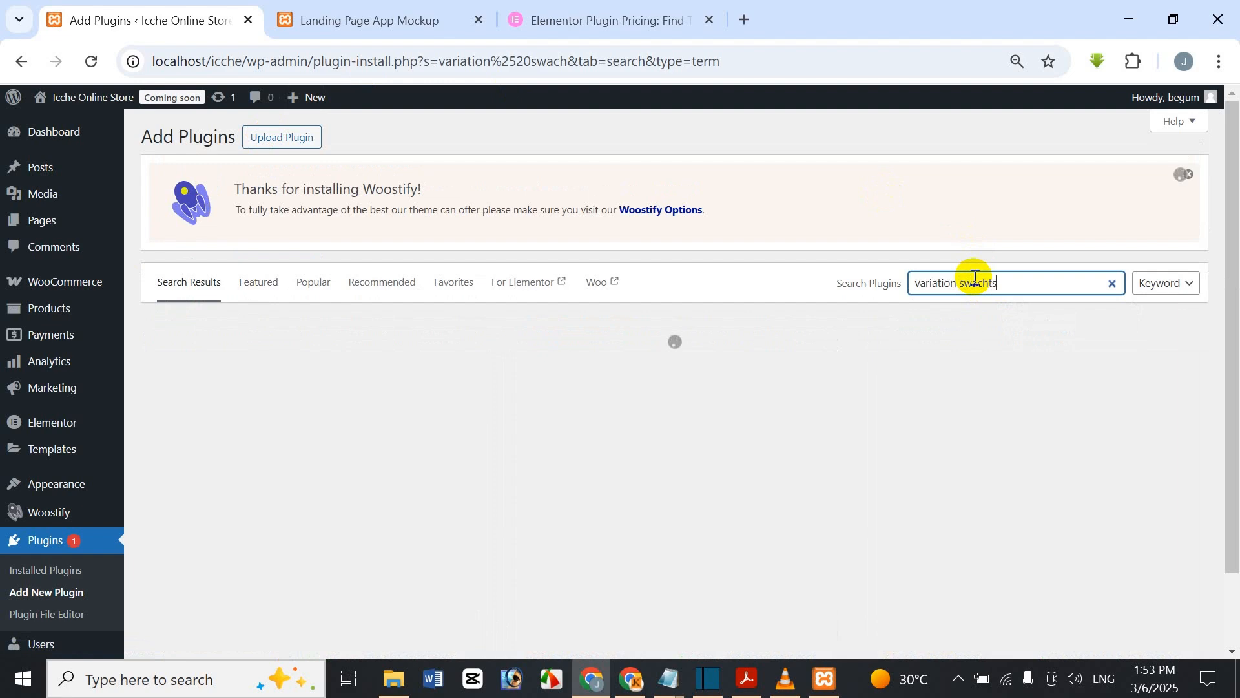
double_click(976, 279)
right_click(978, 285)
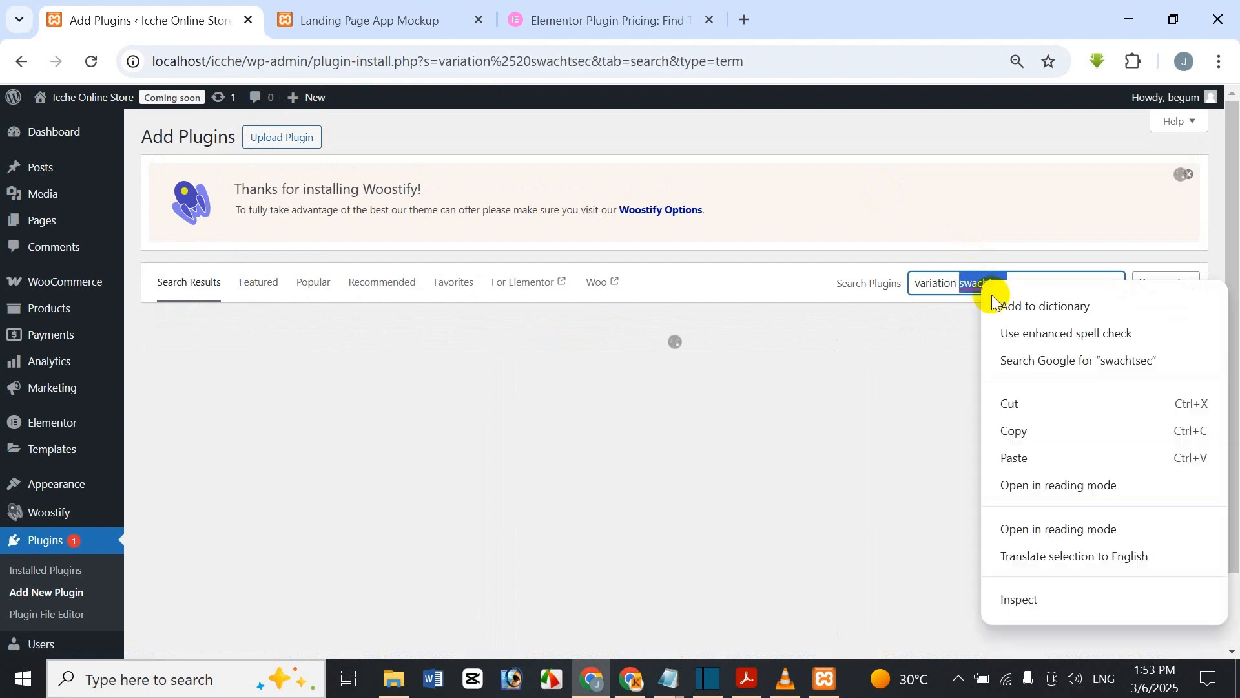
left_click(913, 281)
left_click(972, 287)
right_click(975, 290)
left_click(969, 290)
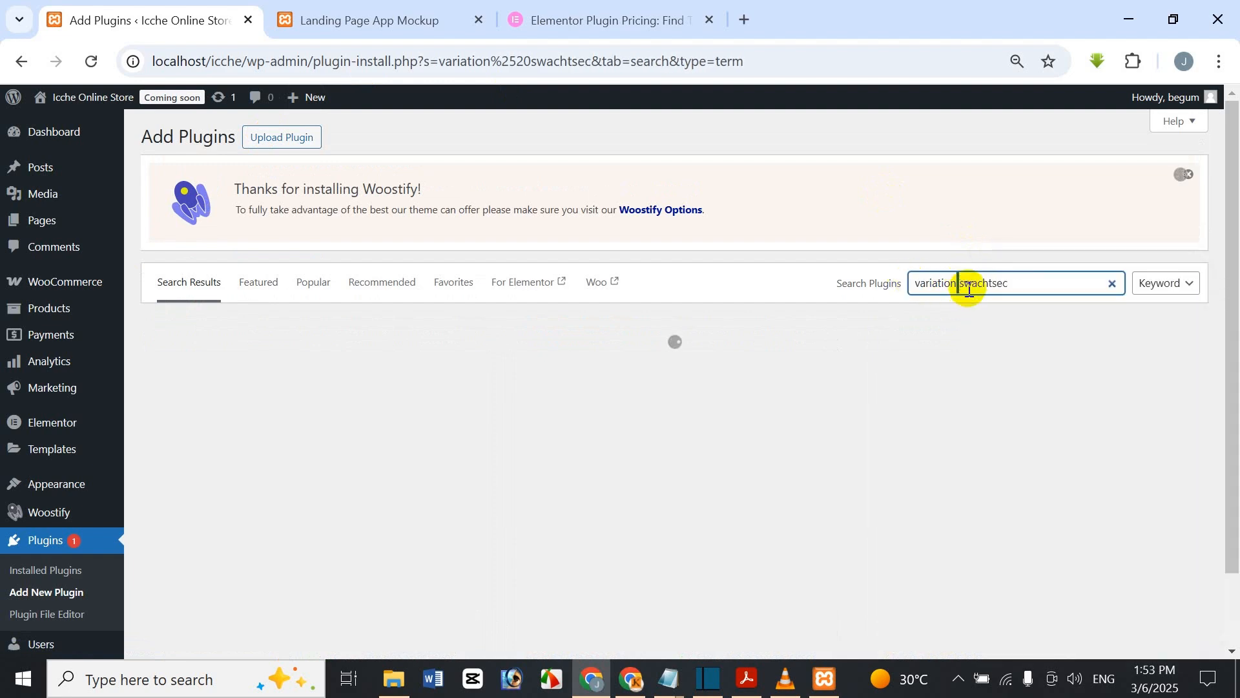
left_click_drag(1047, 284, 963, 290)
key("BackSpace")
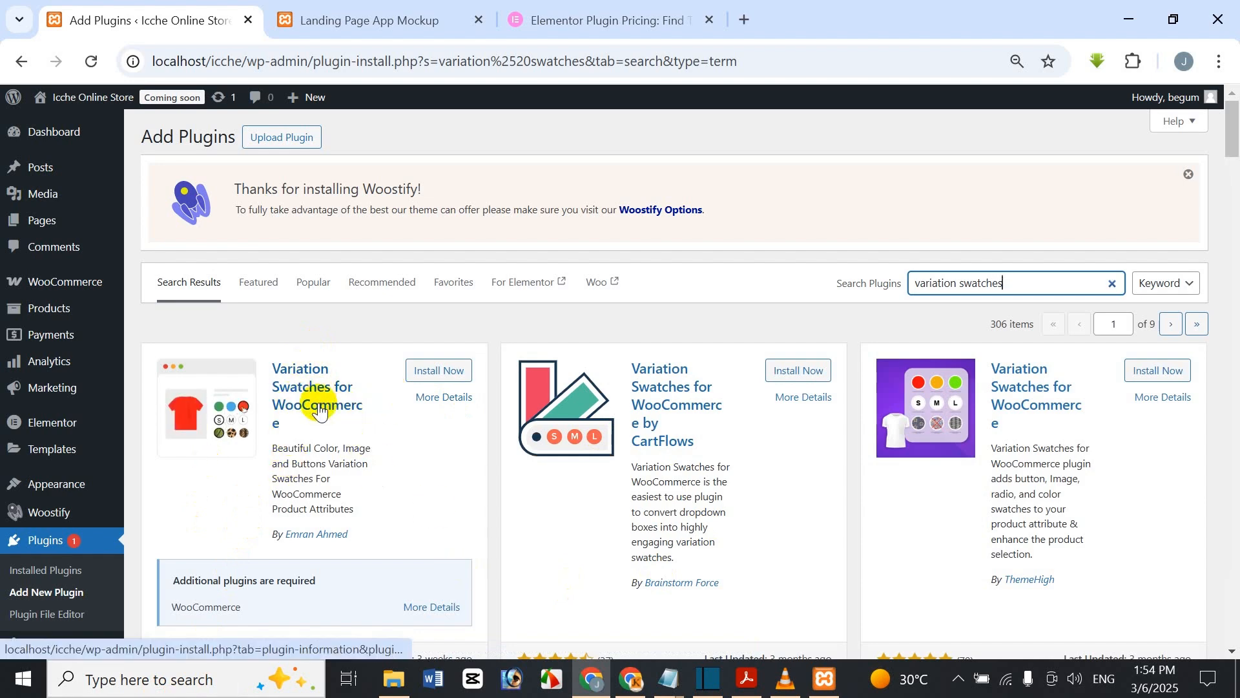
left_click(444, 379)
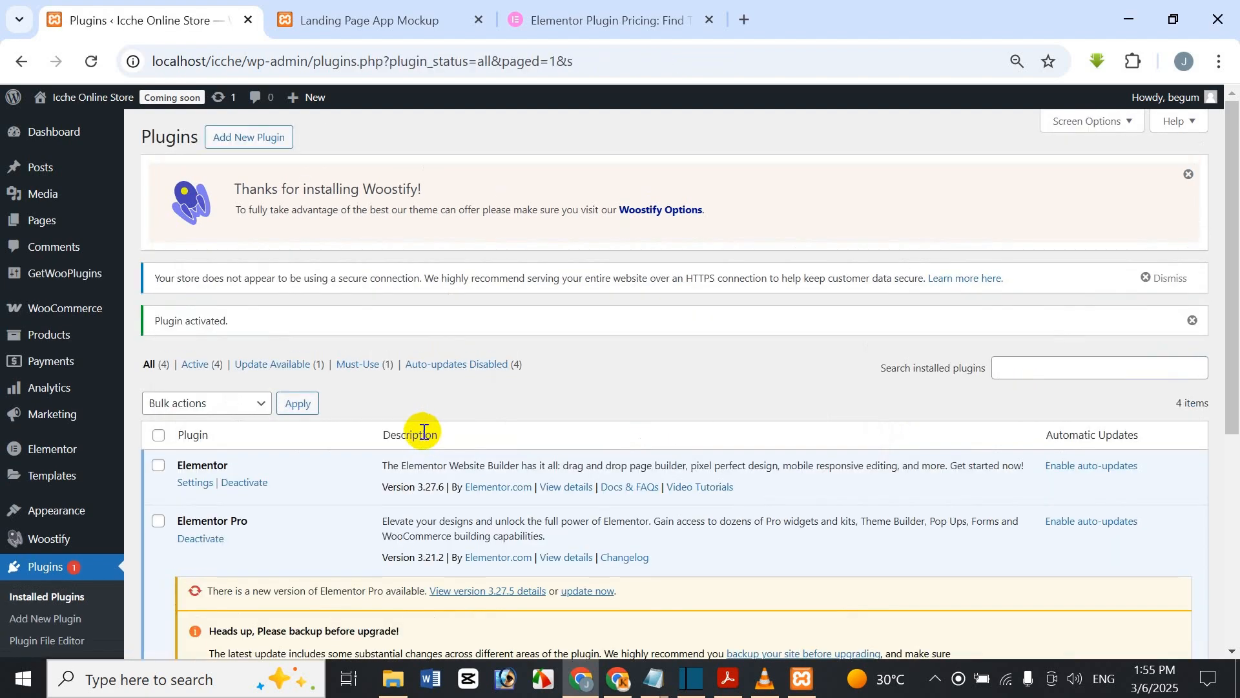
- Review the installed plugins list, checking that Elementor, Elementor Pro, Variation Swatches for WooCommerce and WooCommerce are active
scroll(423, 429, "down", 5)
scroll(420, 427, "up", 3)
scroll(417, 426, "down", 3)
scroll(417, 413, "up", 2)
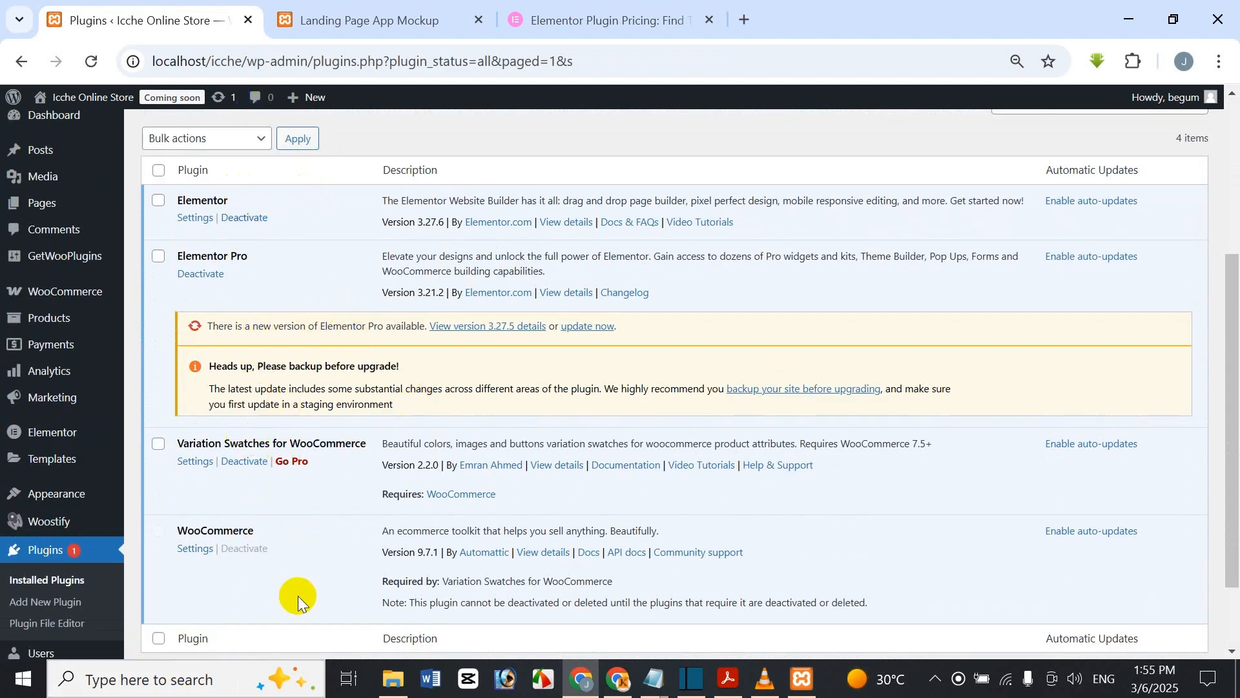
scroll(296, 356, "up", 5)
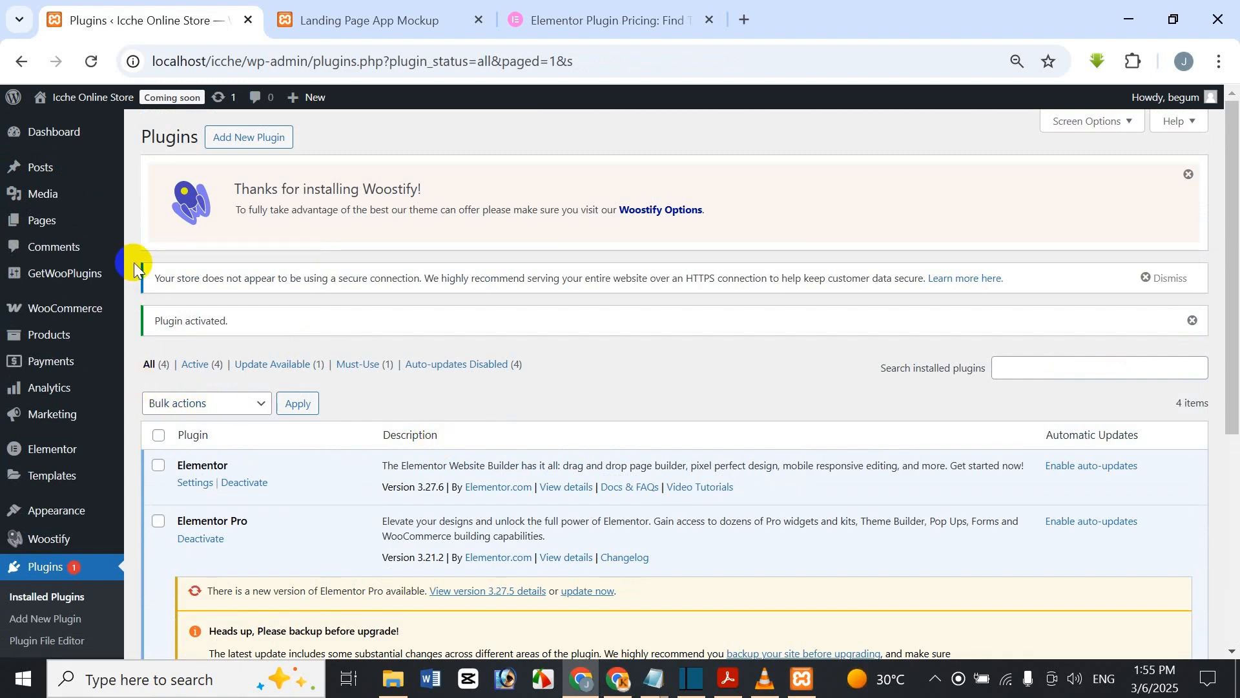
scroll(236, 342, "down", 3)
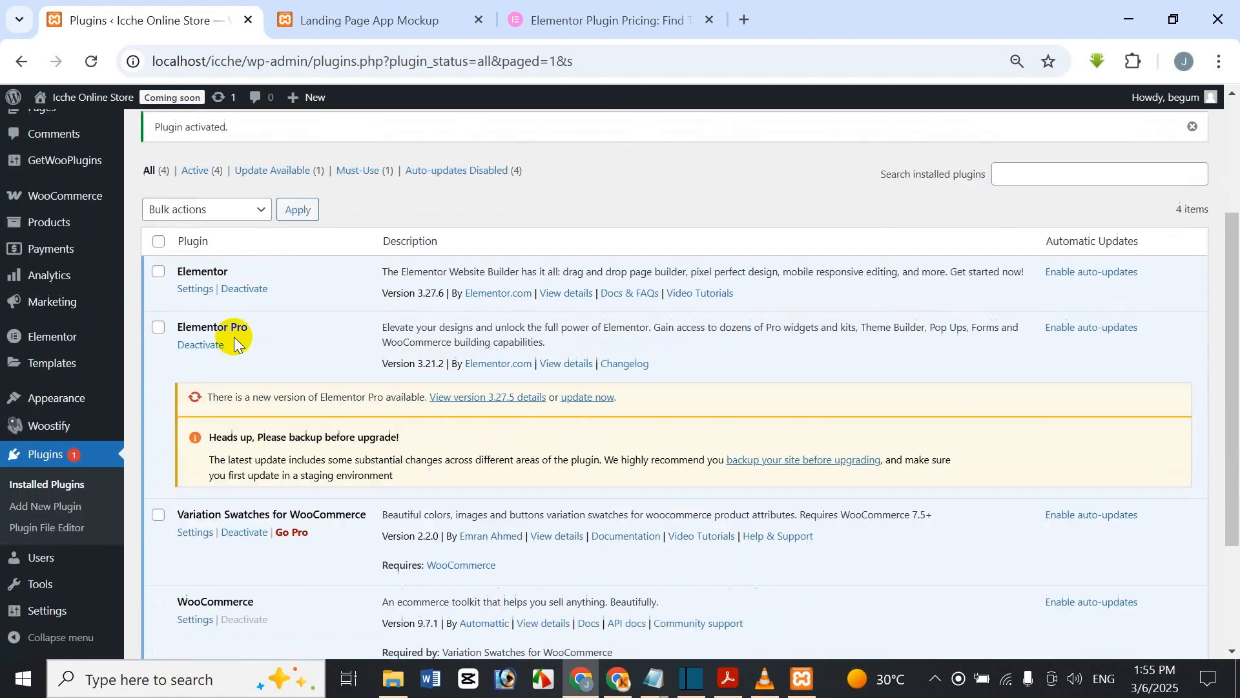
scroll(246, 349, "down", 3)
scroll(257, 250, "up", 3)
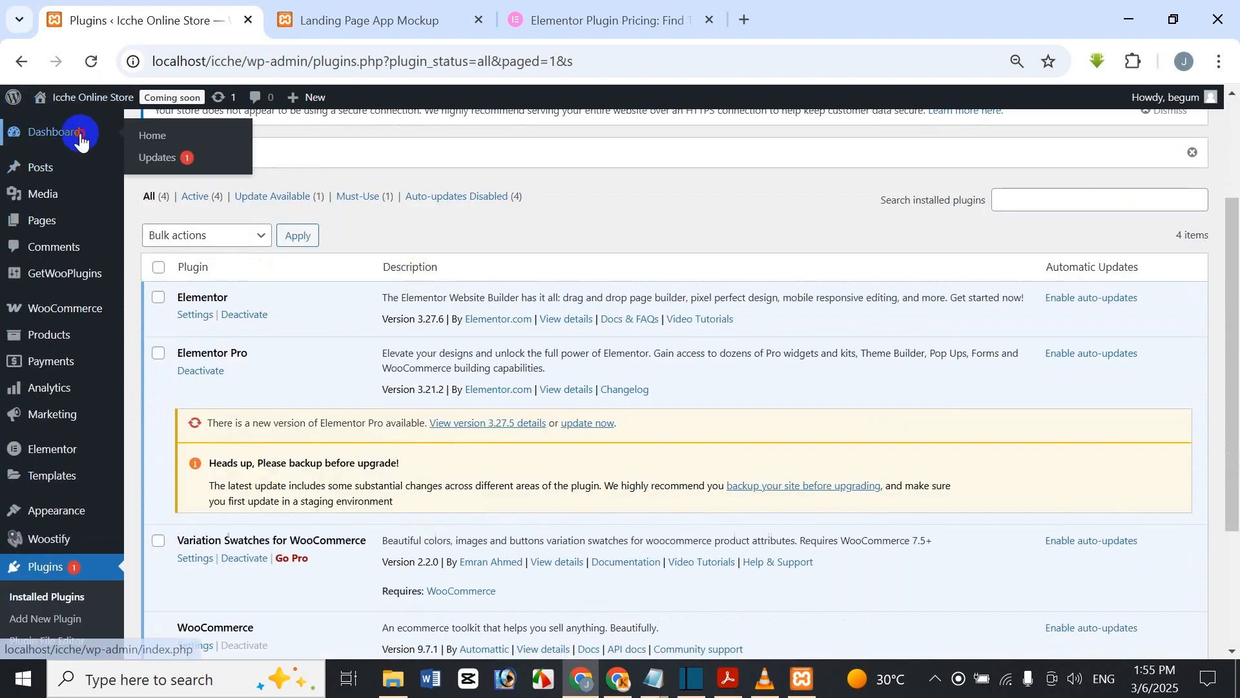
- On the dashboard, hide WooCommerce Setup, Elementor Overview, Site Health Status, At a Glance, Activity, Quick Draft, WordPress Events and News, and Welcome
left_click(80, 139)
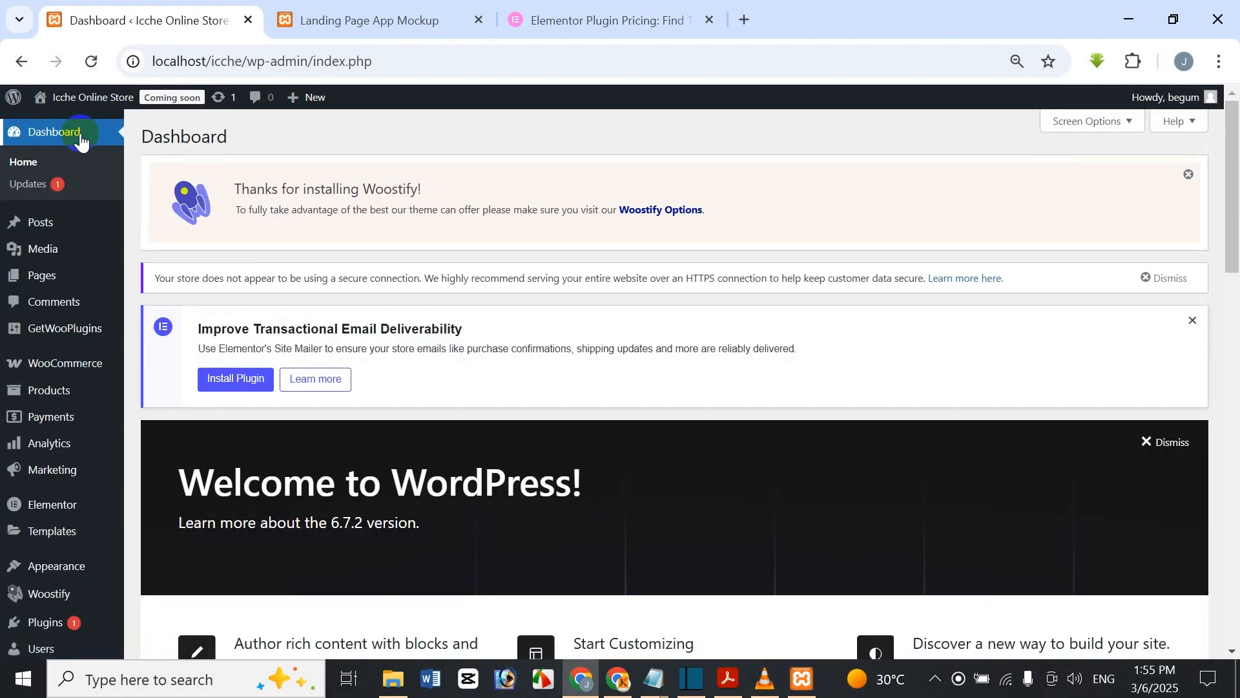
scroll(429, 207, "down", 10)
scroll(589, 202, "up", 8)
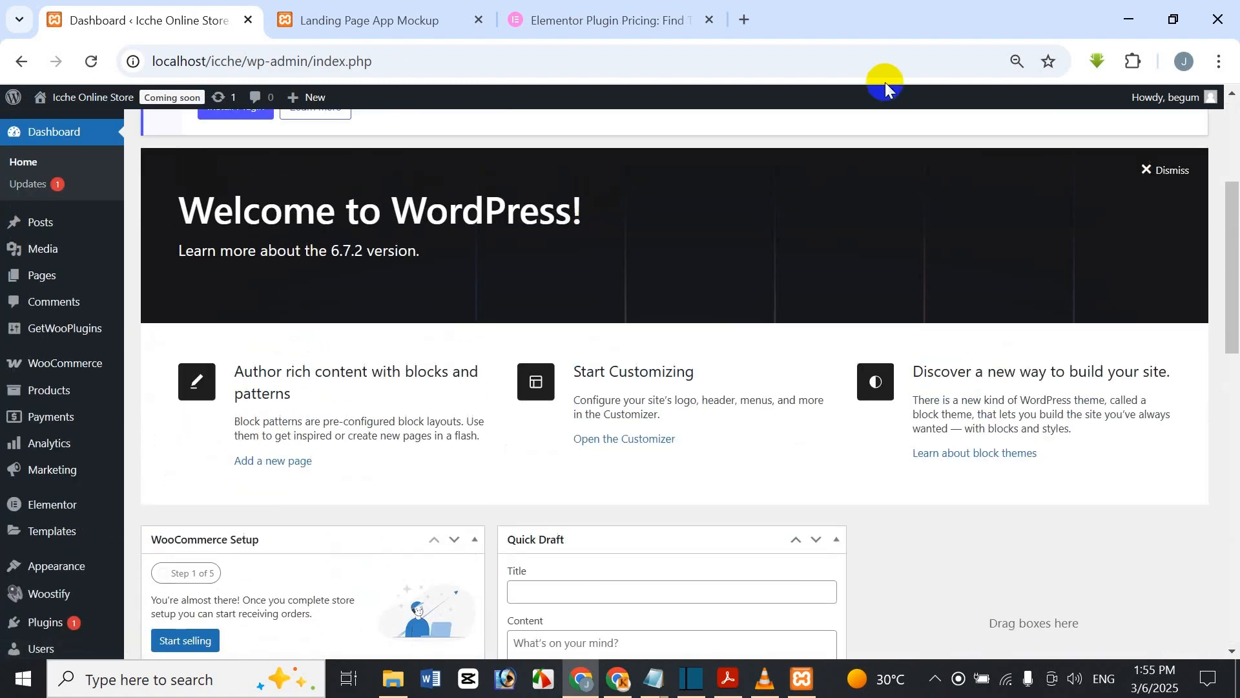
scroll(1112, 122, "up", 4)
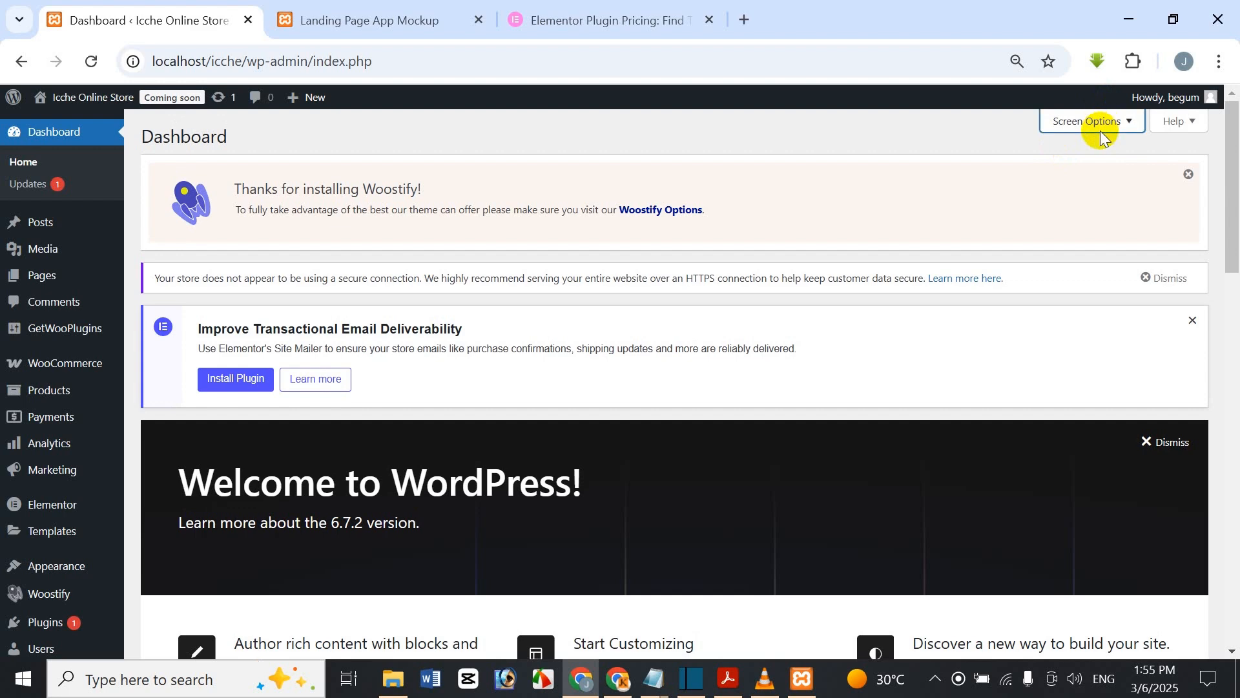
left_click(1091, 121)
left_click(161, 190)
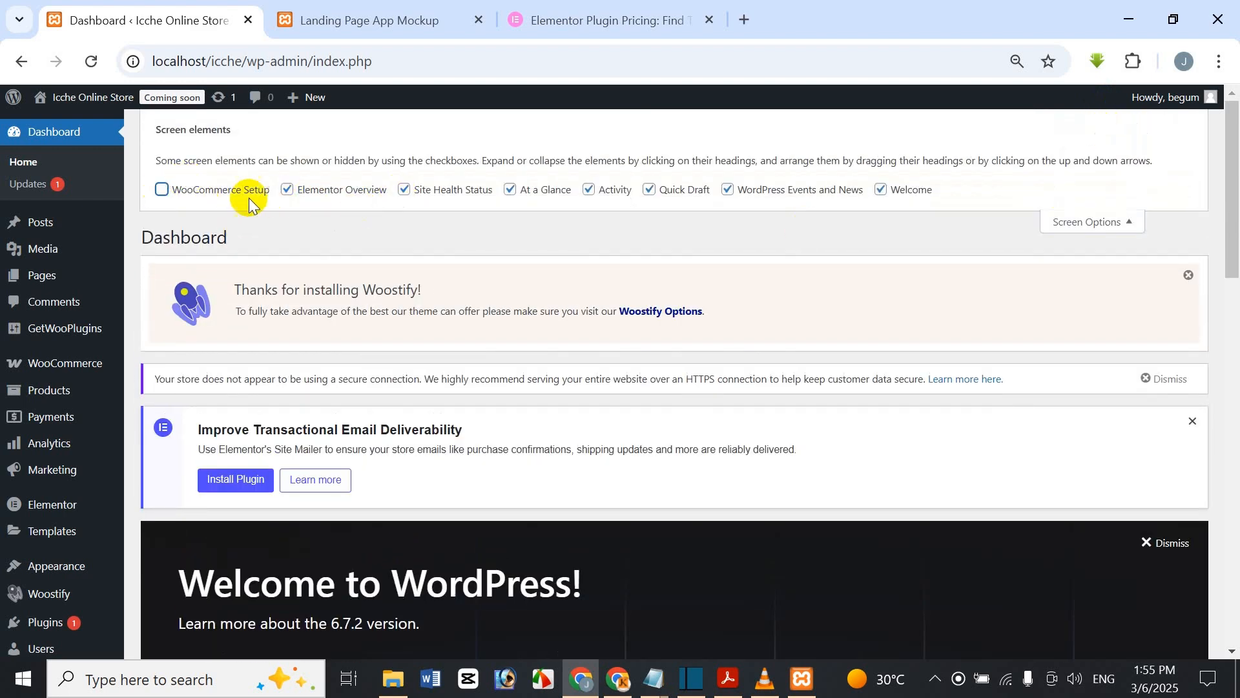
left_click(287, 189)
left_click(405, 190)
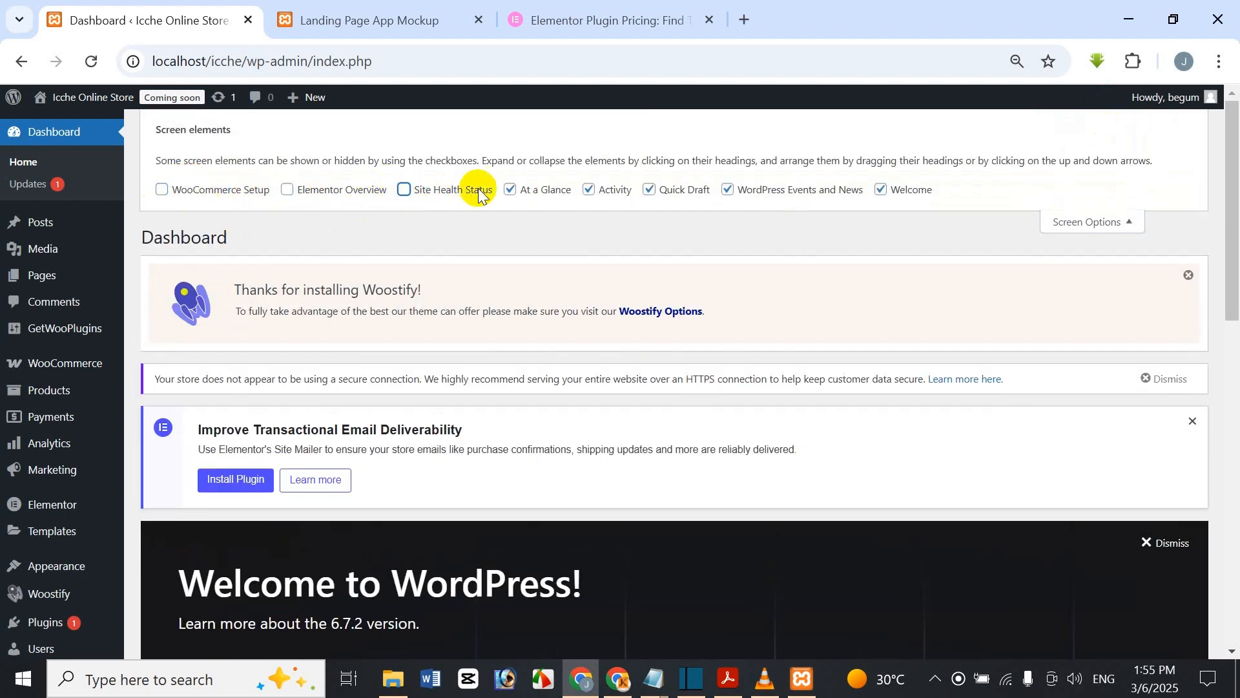
left_click(514, 189)
left_click(594, 189)
left_click(672, 191)
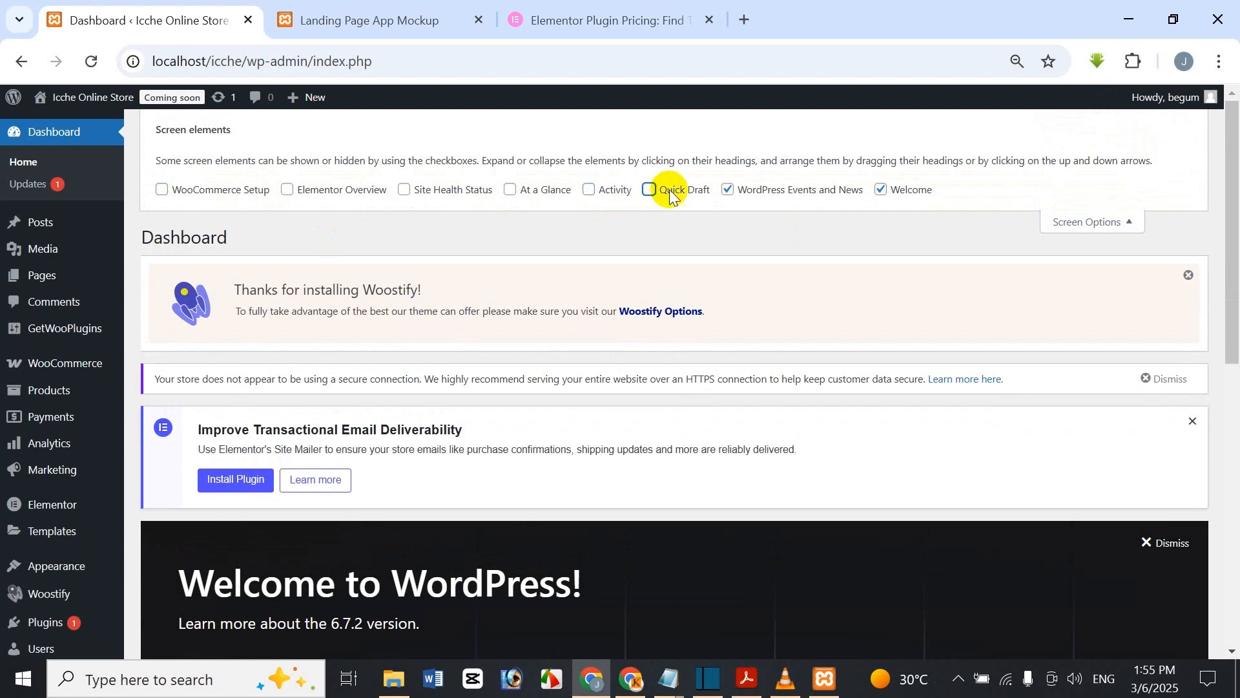
left_click(728, 189)
left_click(881, 189)
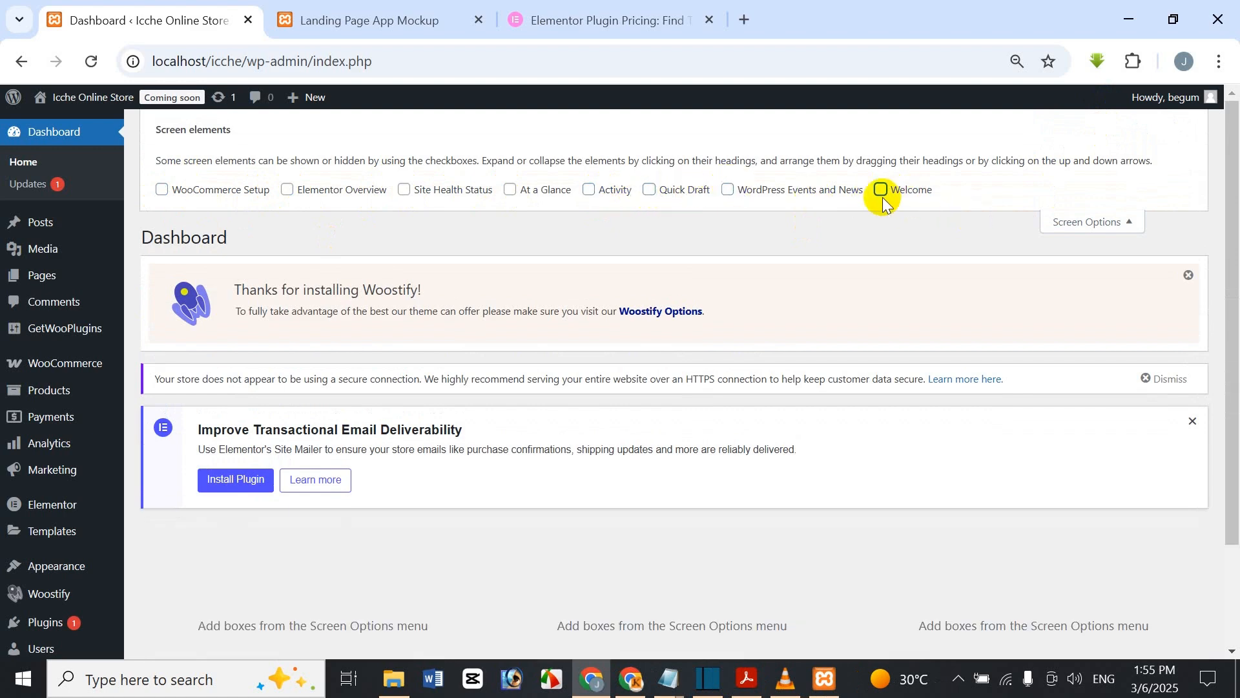
left_click(1087, 222)
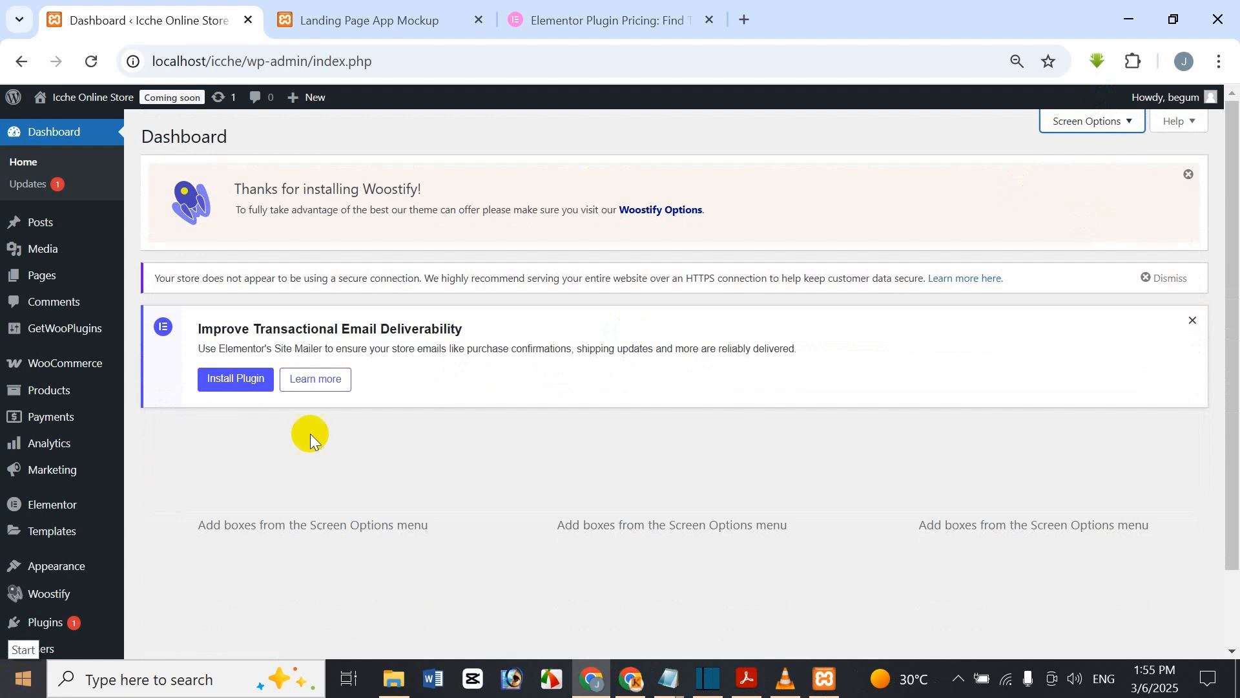
- Switch to Adobe Acrobat to show the WooCommerce Bangla Tutorial Part 1 title document
left_click(748, 678)
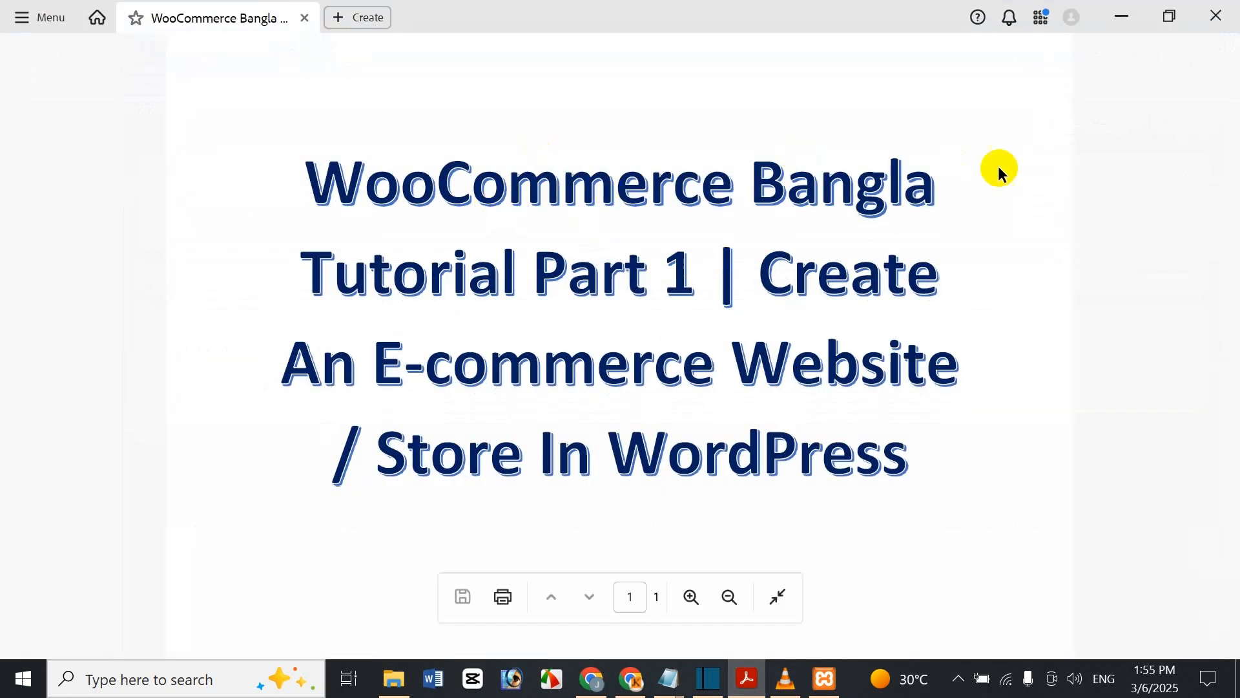